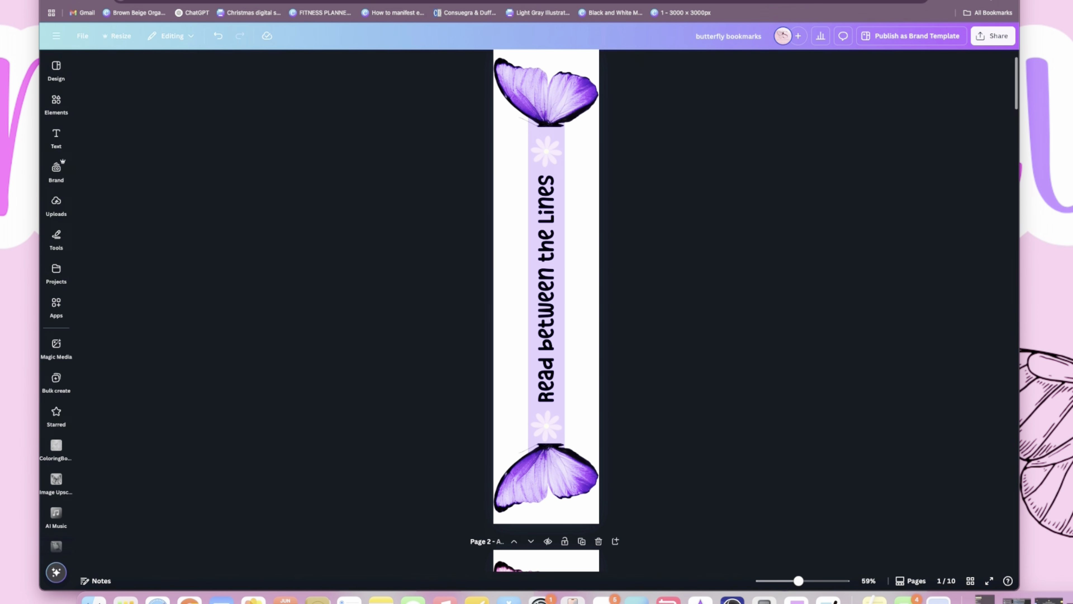
# - Enter a custom size of 4 in wide by 18 in high for a new design
pyautogui.click(81, 37)
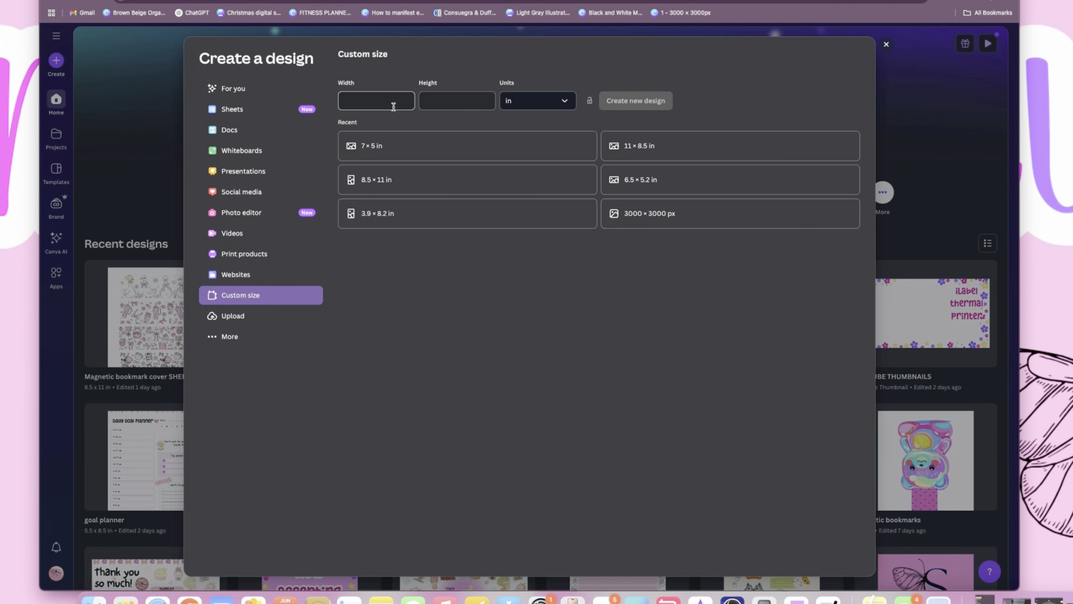
pyautogui.click(360, 100)
pyautogui.click(444, 109)
pyautogui.write('1')
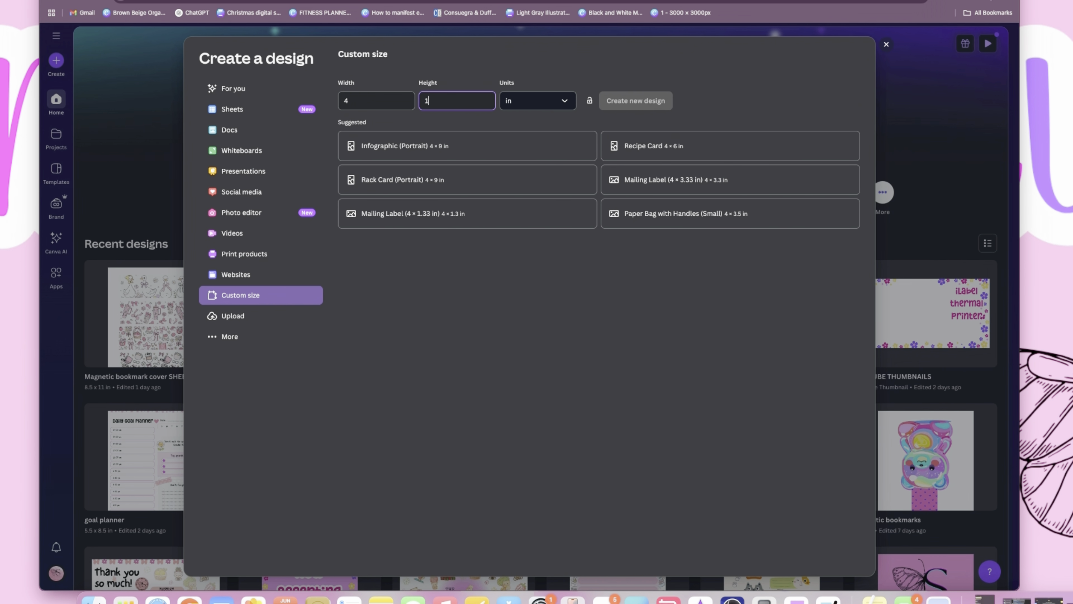
pyautogui.write('8')
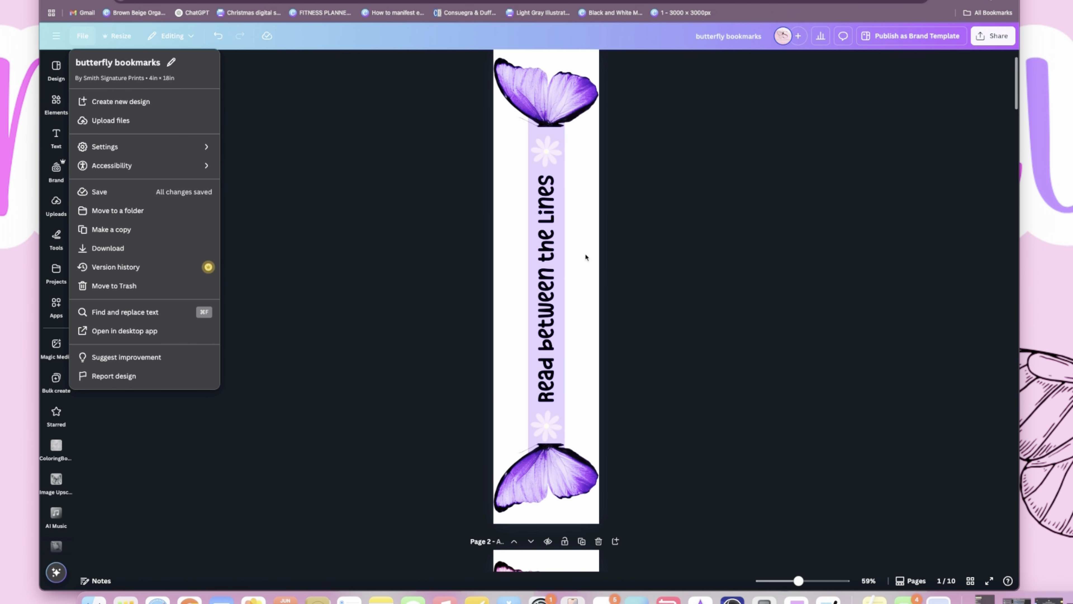
pyautogui.click(346, 184)
# - Add a blank page directly after the "Read between the Lines" bookmark page
pyautogui.scroll(2, 656, 166)
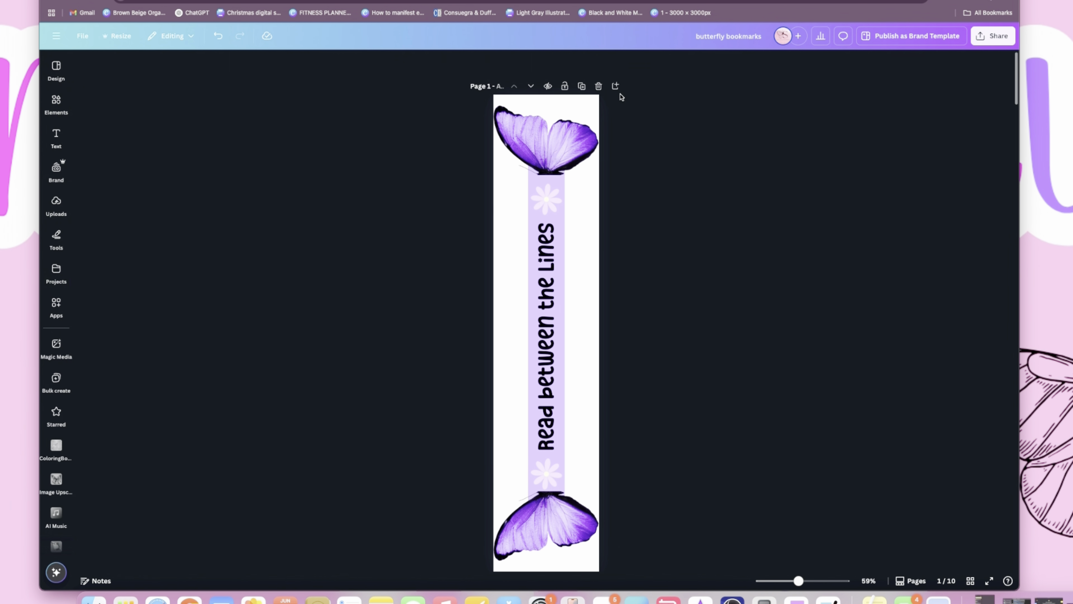
pyautogui.click(616, 85)
pyautogui.scroll(-1, 555, 394)
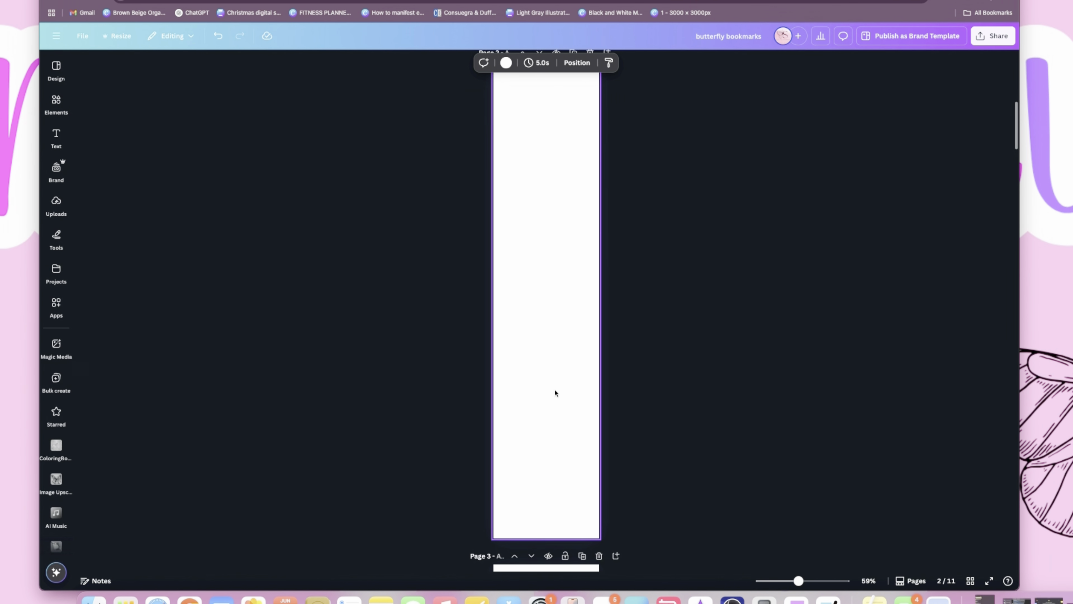
pyautogui.scroll(10, 555, 394)
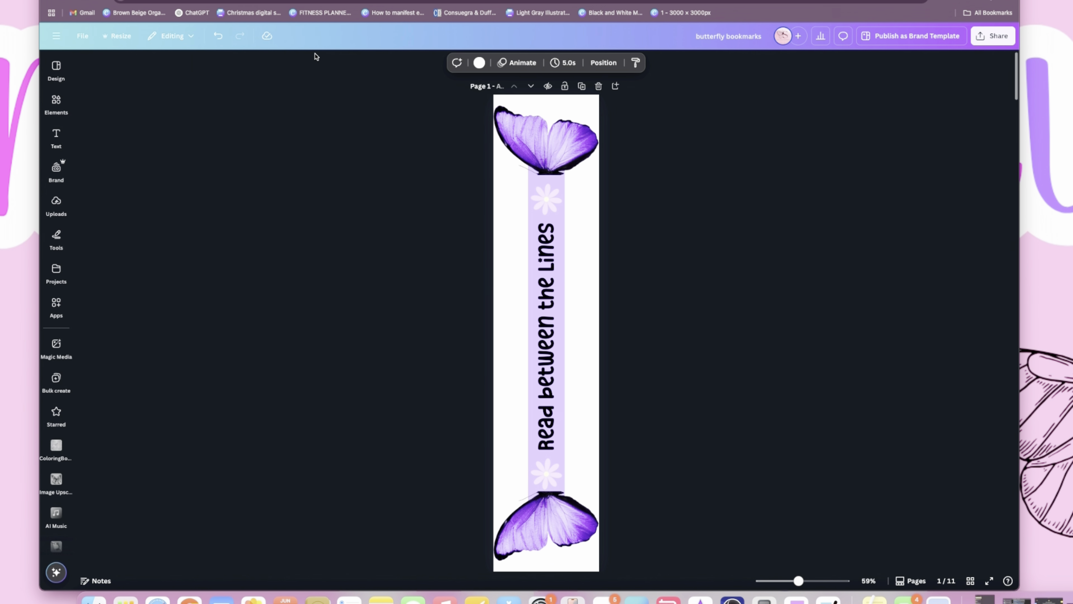
# - Search the elements for "butterfly" and show all photo results
pyautogui.click(60, 114)
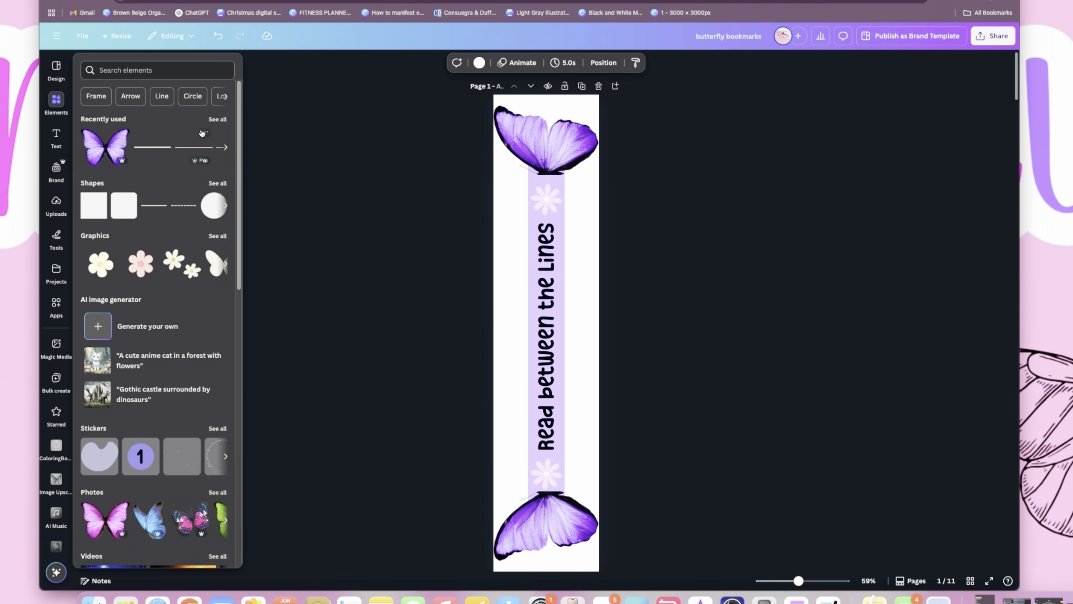
pyautogui.click(162, 71)
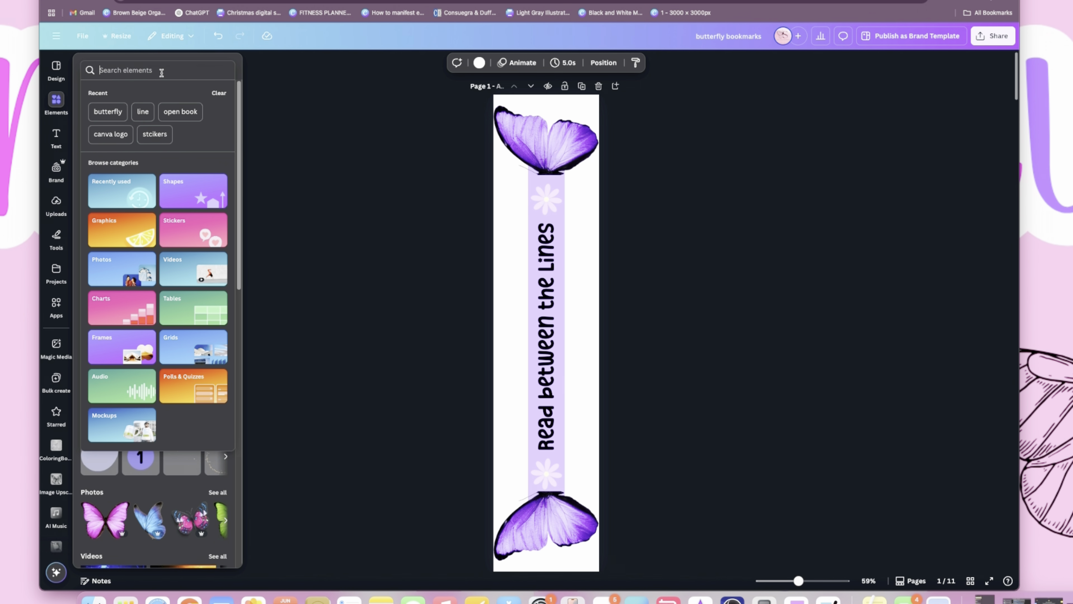
pyautogui.write('butter')
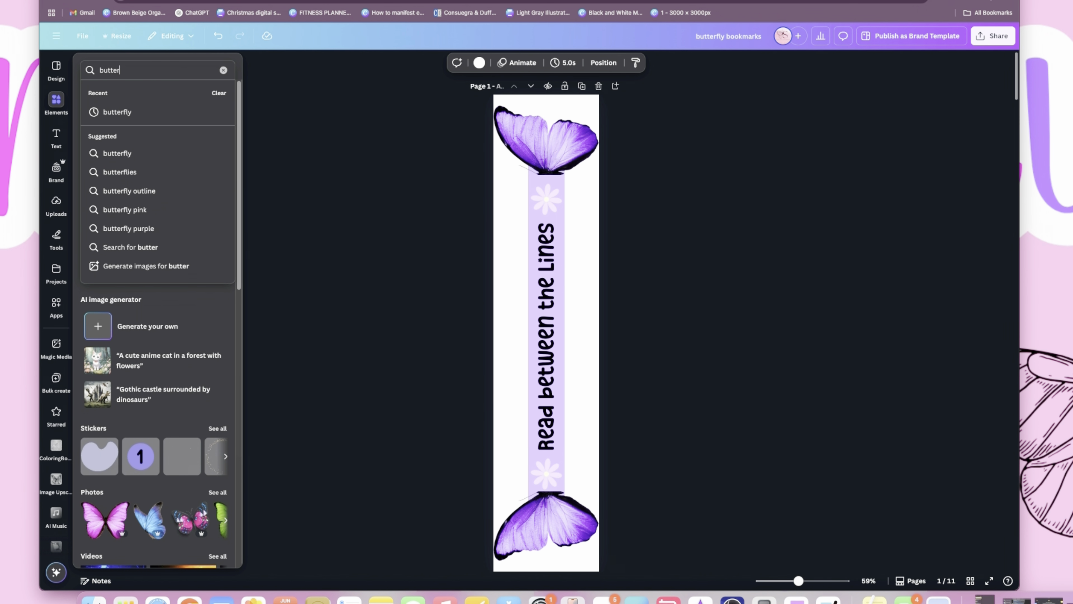
pyautogui.write('fly')
pyautogui.press('Return')
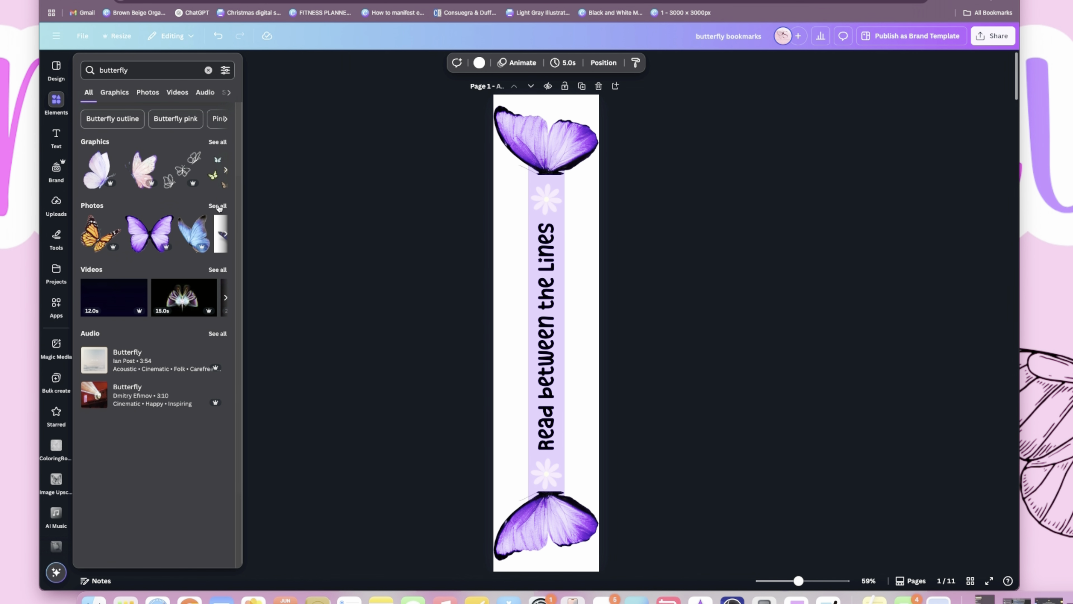
pyautogui.click(218, 206)
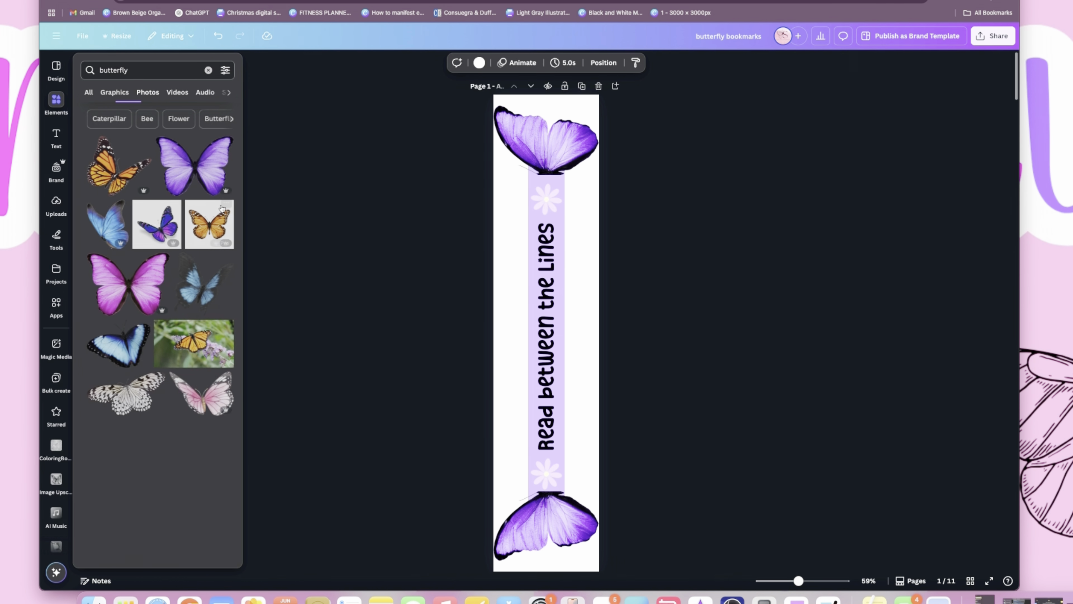
# - Insert the purple butterfly photo on the blank second page and scale it to the page width
pyautogui.scroll(-5, 213, 239)
pyautogui.scroll(-3, 213, 239)
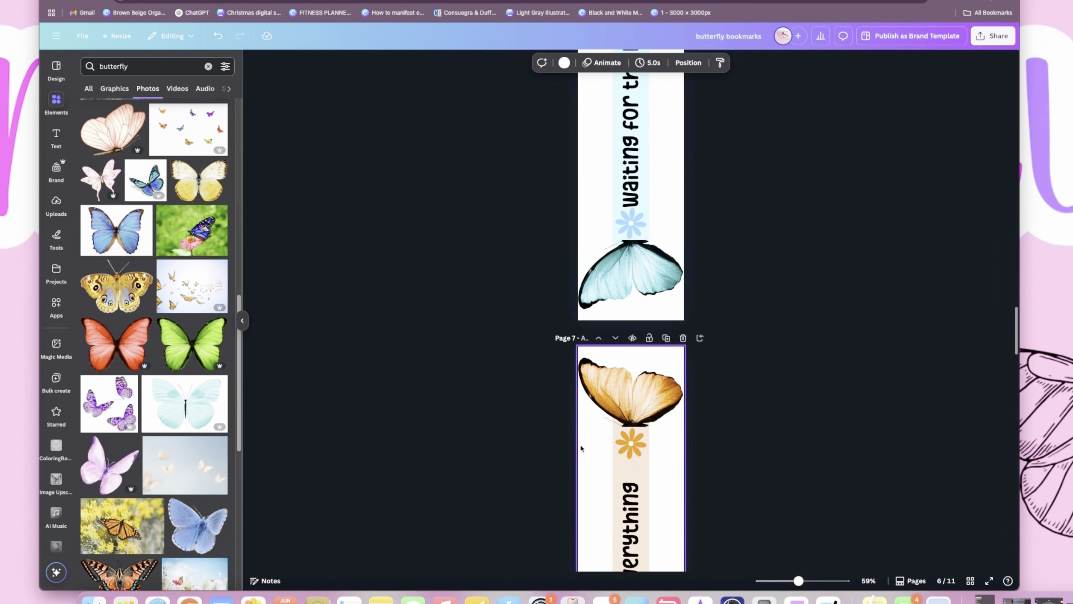
pyautogui.scroll(-3, 213, 419)
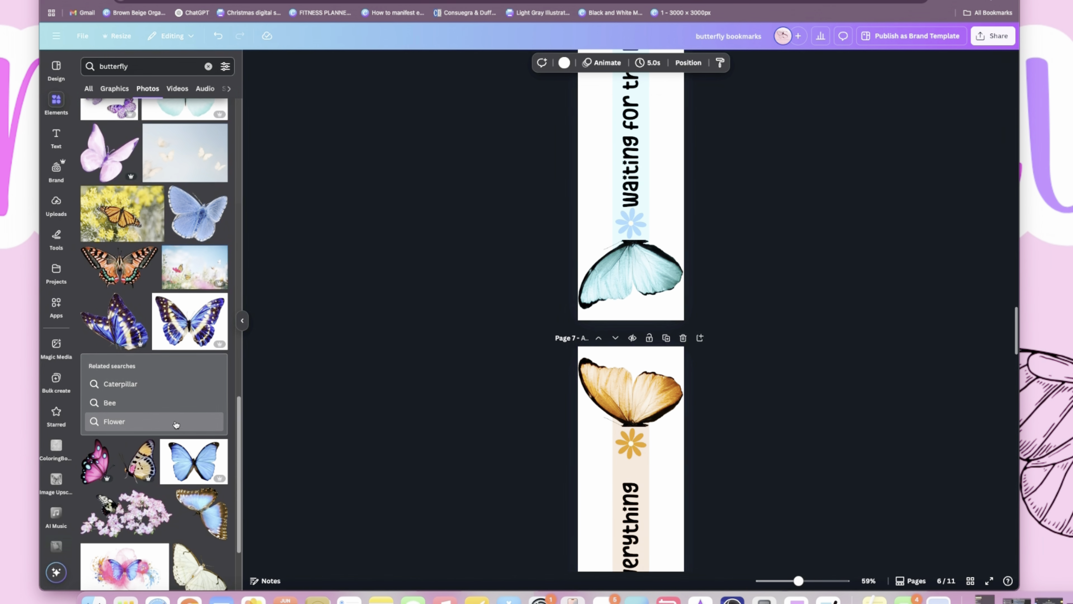
pyautogui.scroll(-8, 195, 423)
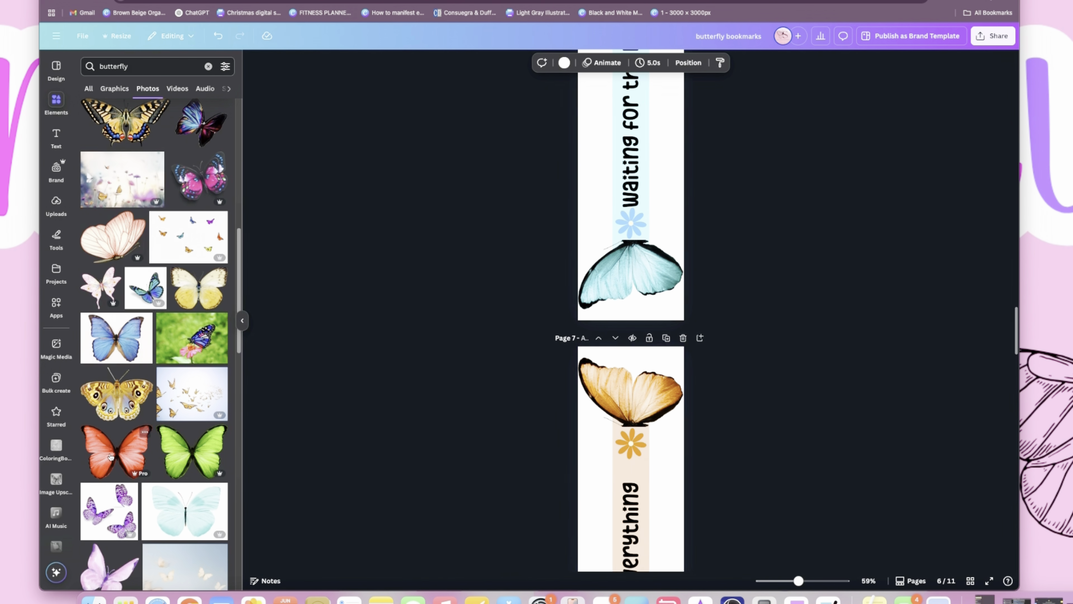
pyautogui.scroll(10, 170, 433)
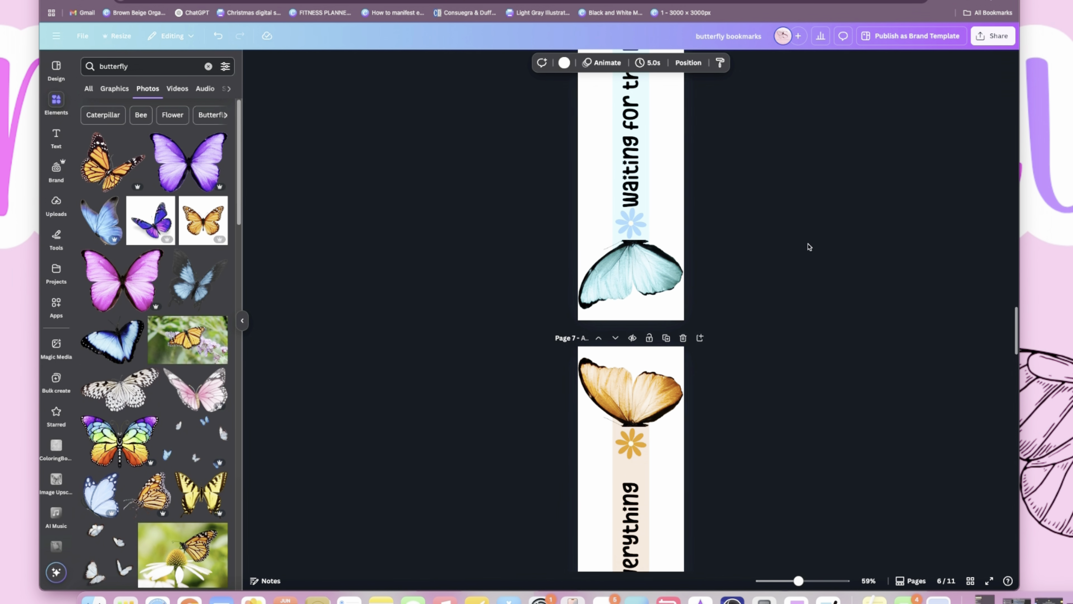
pyautogui.scroll(5, 588, 289)
pyautogui.scroll(15, 604, 300)
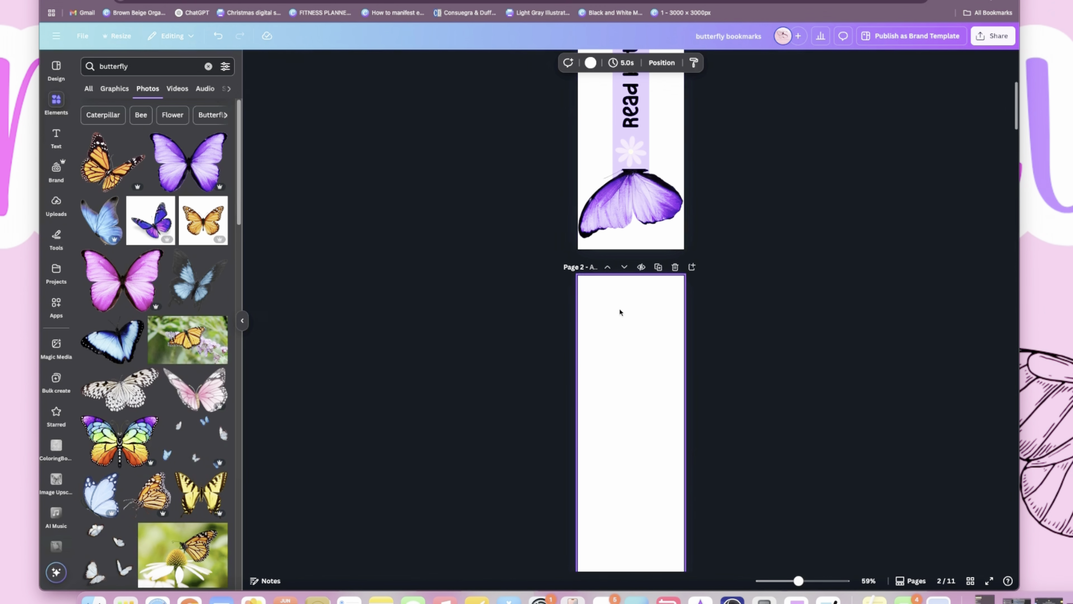
pyautogui.click(189, 160)
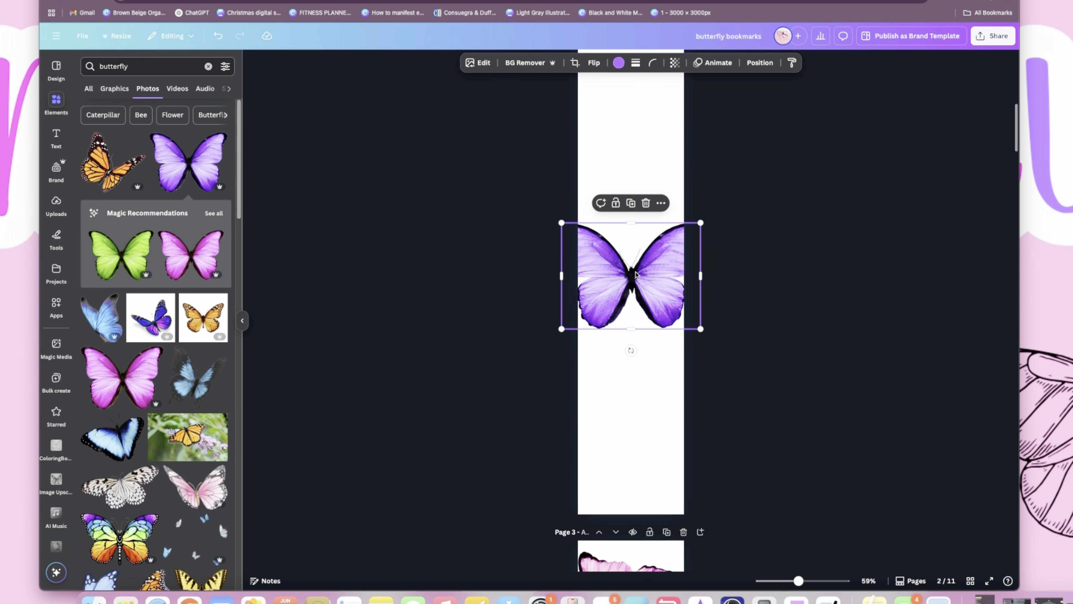
pyautogui.moveTo(709, 332); pyautogui.dragTo(688, 313)
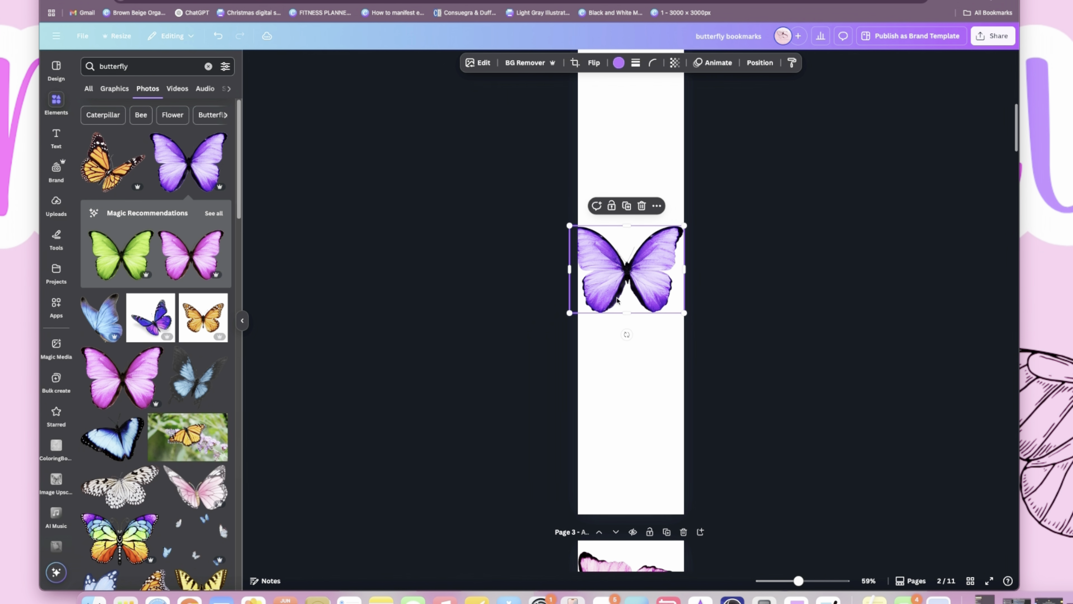
pyautogui.moveTo(687, 226); pyautogui.dragTo(684, 235)
# - Try several document colors, including yellow and orange, on the butterfly and recolor it pale pink
pyautogui.click(618, 63)
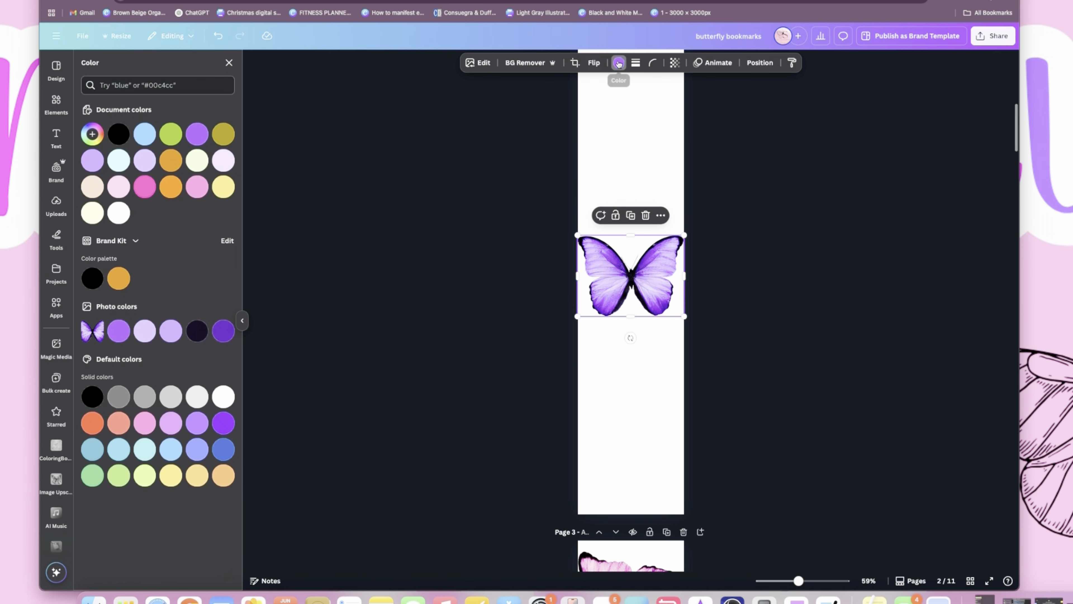
pyautogui.click(224, 188)
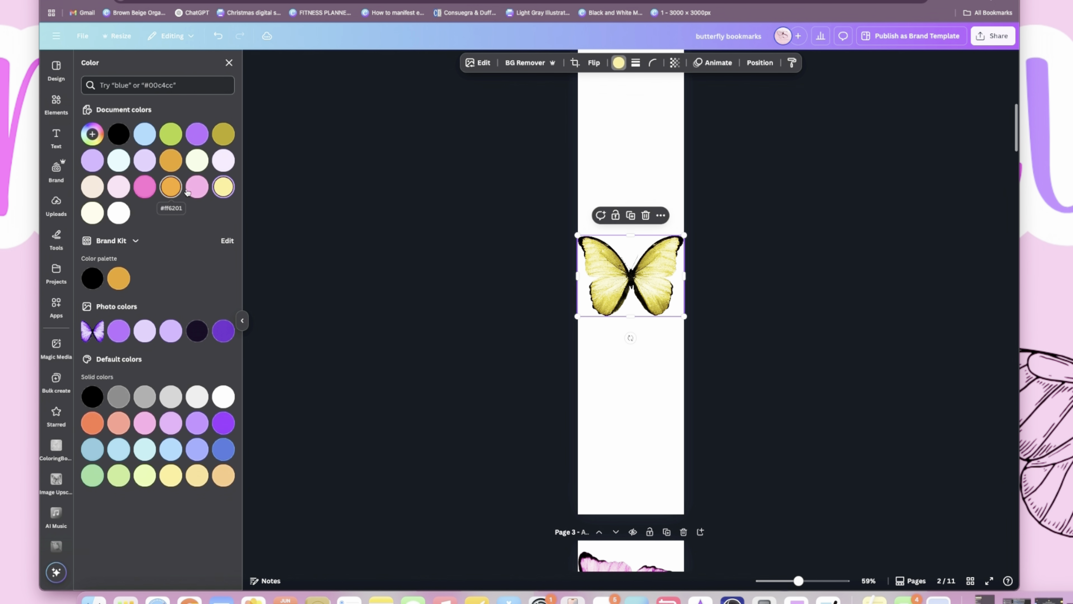
pyautogui.click(197, 186)
pyautogui.click(168, 189)
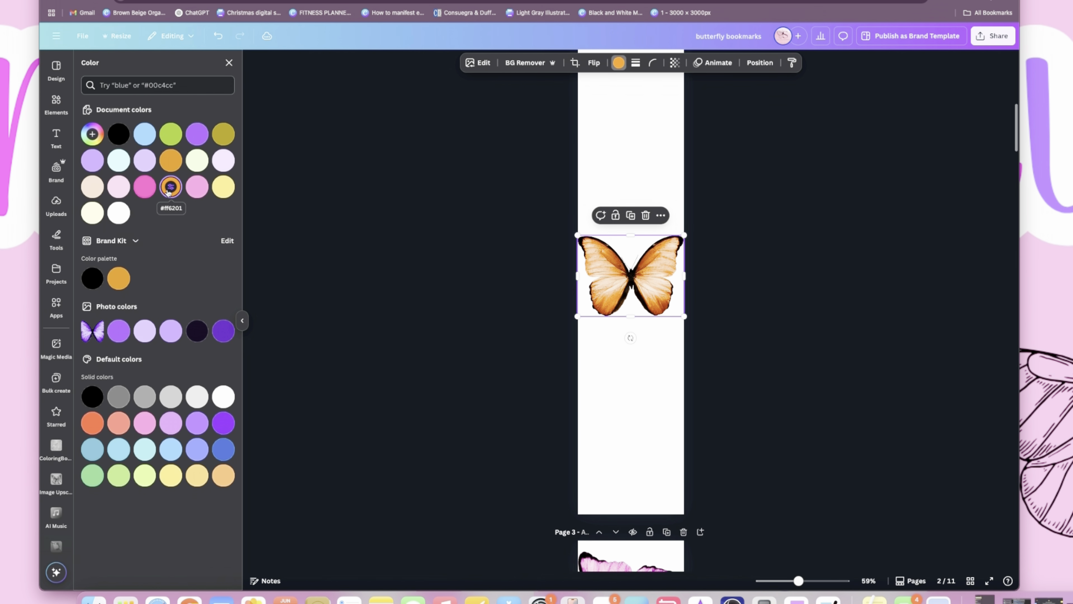
pyautogui.click(145, 188)
pyautogui.click(121, 190)
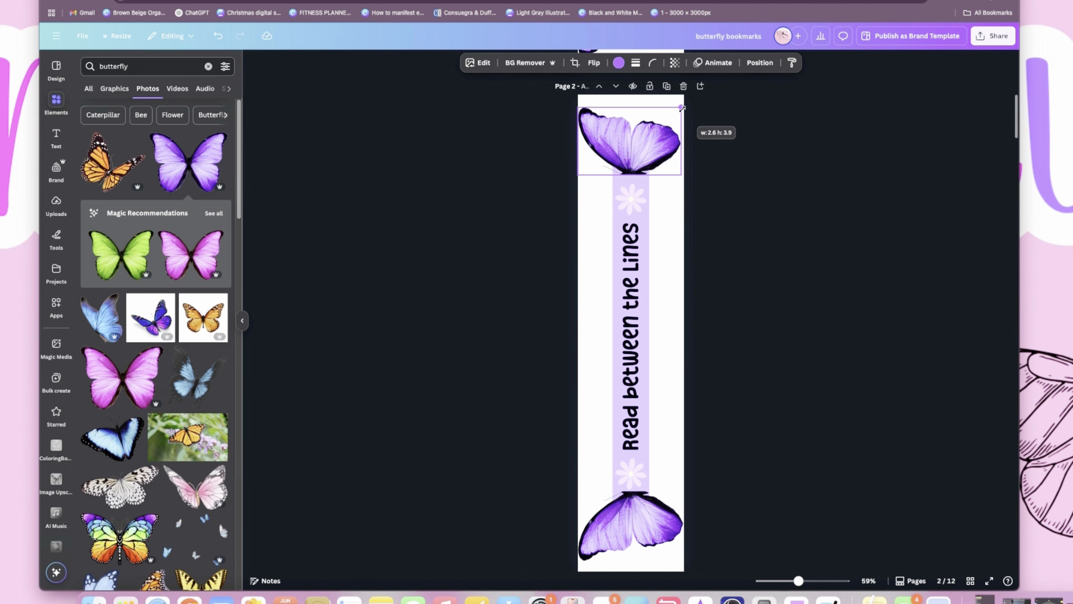
# - Move the pale pink butterfly up into the upper part of its otherwise blank page
pyautogui.moveTo(684, 112); pyautogui.dragTo(685, 108)
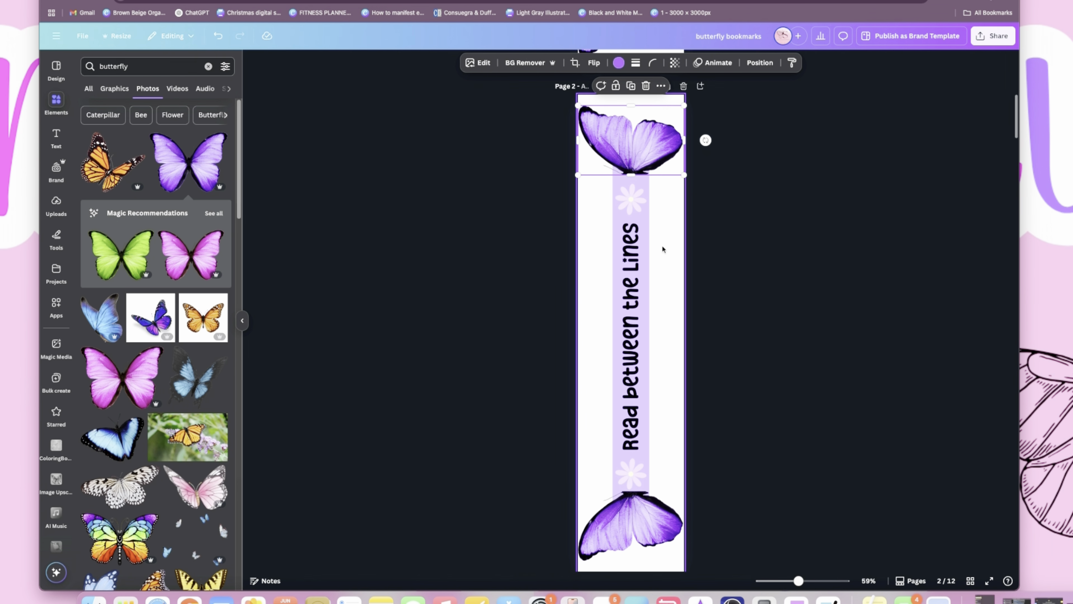
pyautogui.scroll(-10, 663, 249)
pyautogui.click(640, 422)
pyautogui.moveTo(640, 421); pyautogui.dragTo(639, 313)
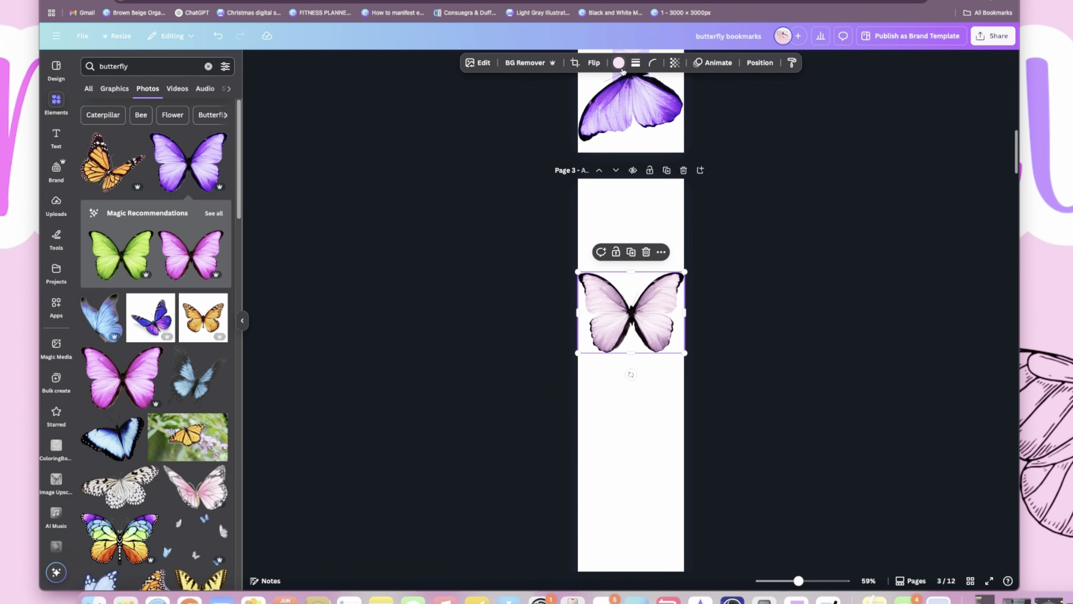
# - Try the brighter pink document color on the butterfly and set it back to pale pink
pyautogui.click(618, 63)
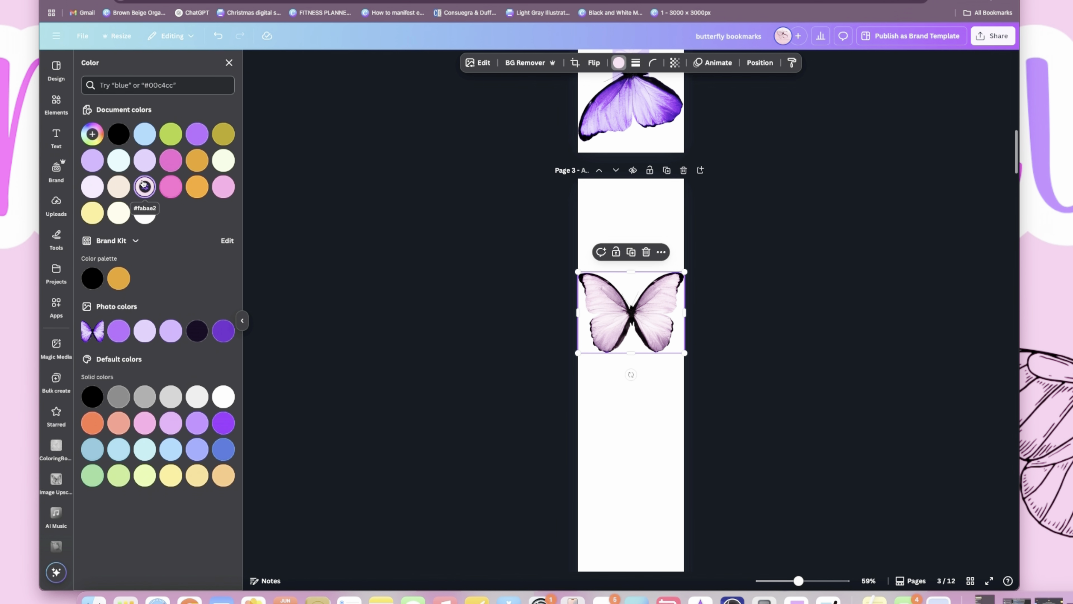
pyautogui.click(171, 186)
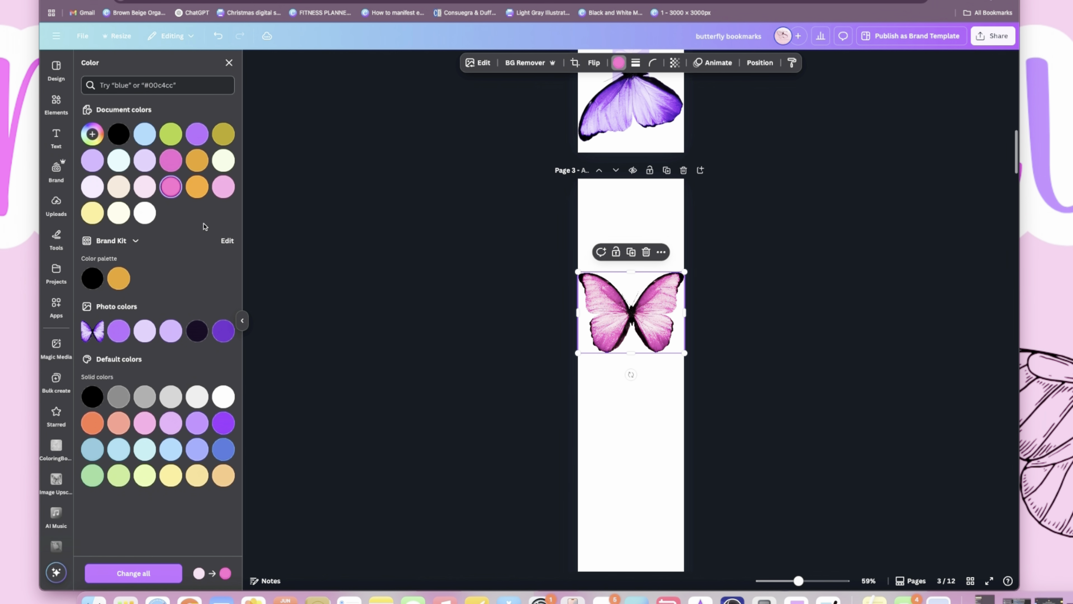
pyautogui.click(145, 186)
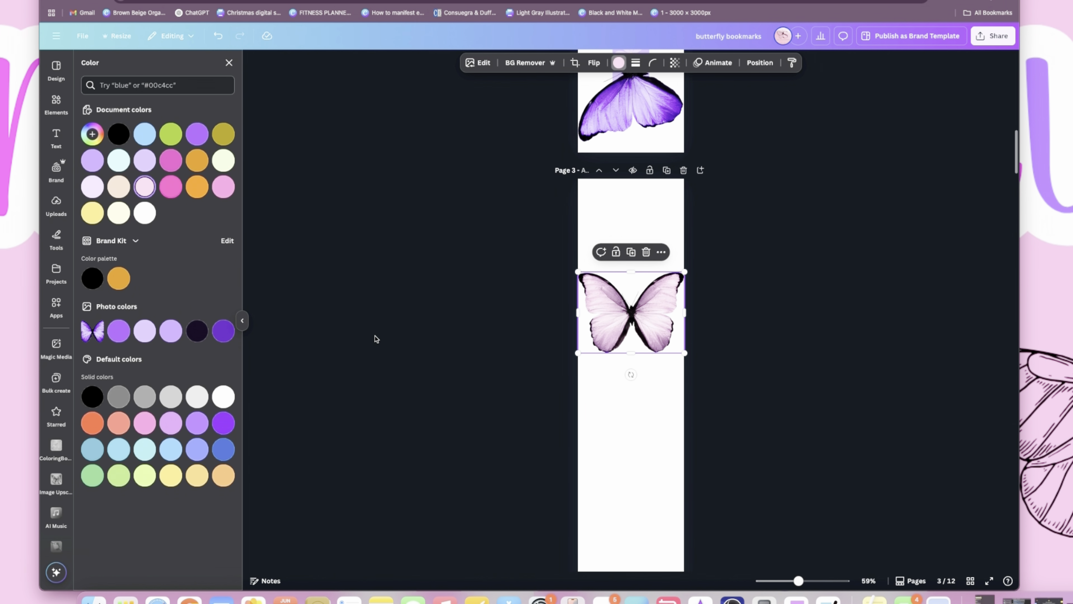
# - Turn the butterfly sideways by a quarter turn and fit it to the page width at the upper end of page 2
pyautogui.moveTo(687, 277); pyautogui.dragTo(688, 269)
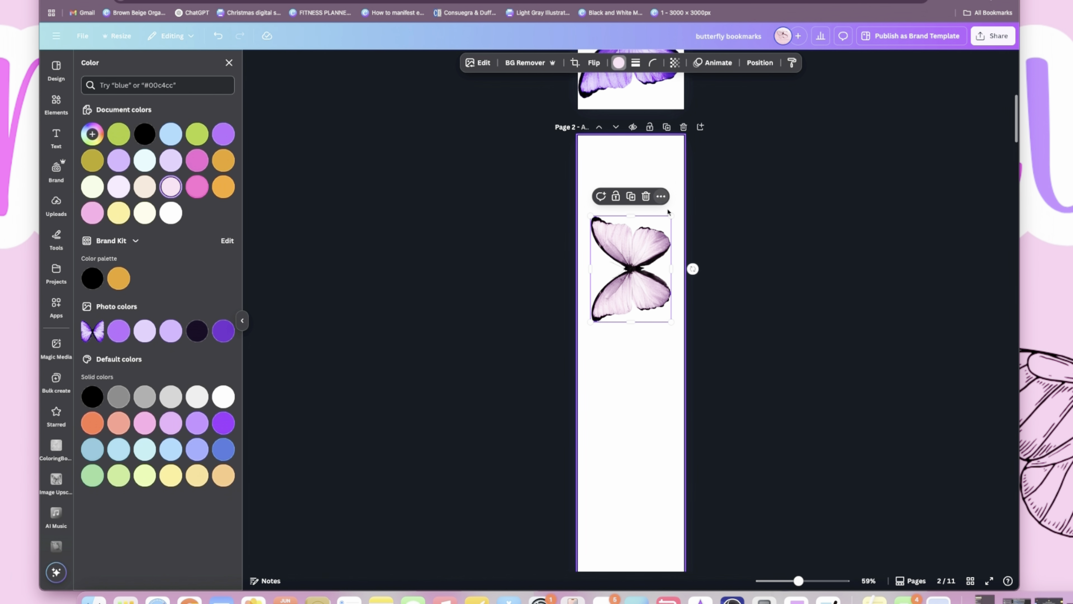
pyautogui.moveTo(671, 215); pyautogui.dragTo(686, 202)
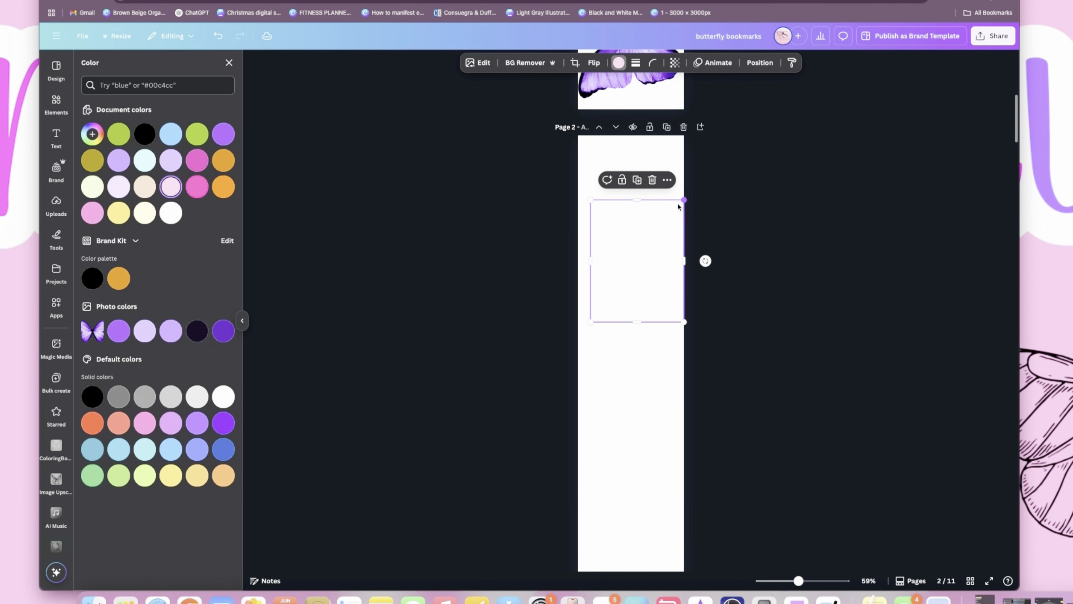
pyautogui.moveTo(589, 198); pyautogui.dragTo(577, 183)
pyautogui.moveTo(636, 288); pyautogui.dragTo(634, 240)
pyautogui.scroll(3, 613, 296)
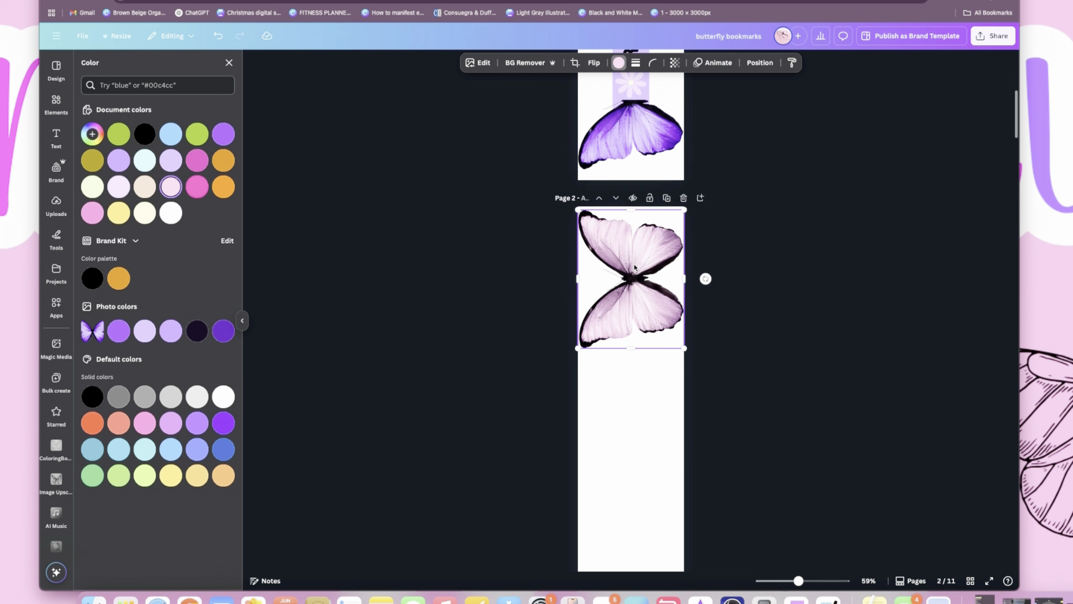
pyautogui.moveTo(627, 334); pyautogui.dragTo(636, 336)
# - Duplicate the sideways butterfly and place the copy below the original on page 2
pyautogui.scroll(-1, 641, 352)
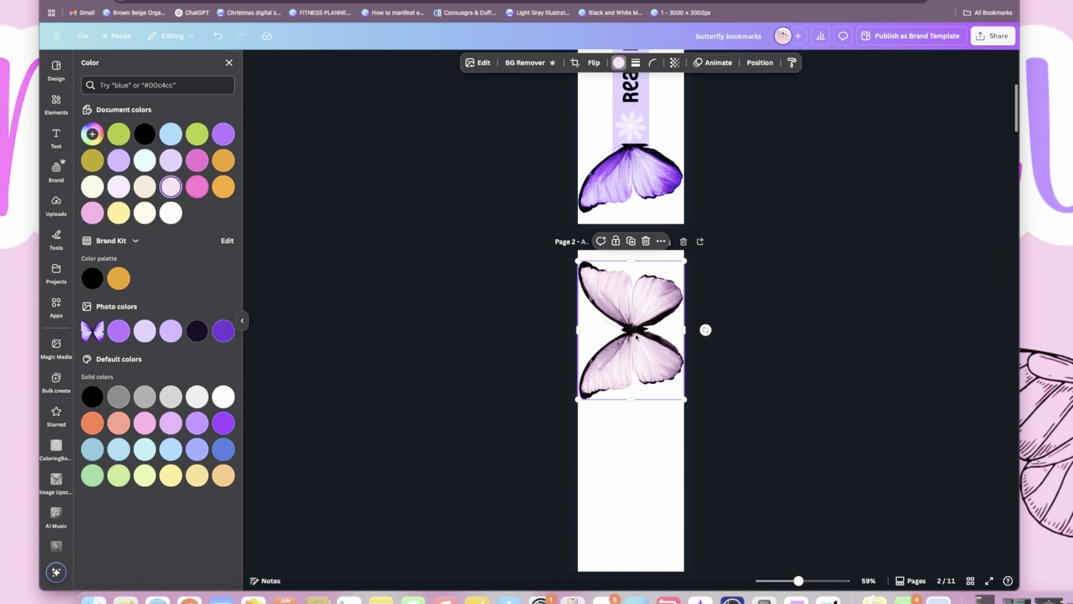
pyautogui.moveTo(635, 336); pyautogui.dragTo(626, 463)
pyautogui.click(630, 230)
pyautogui.click(637, 337)
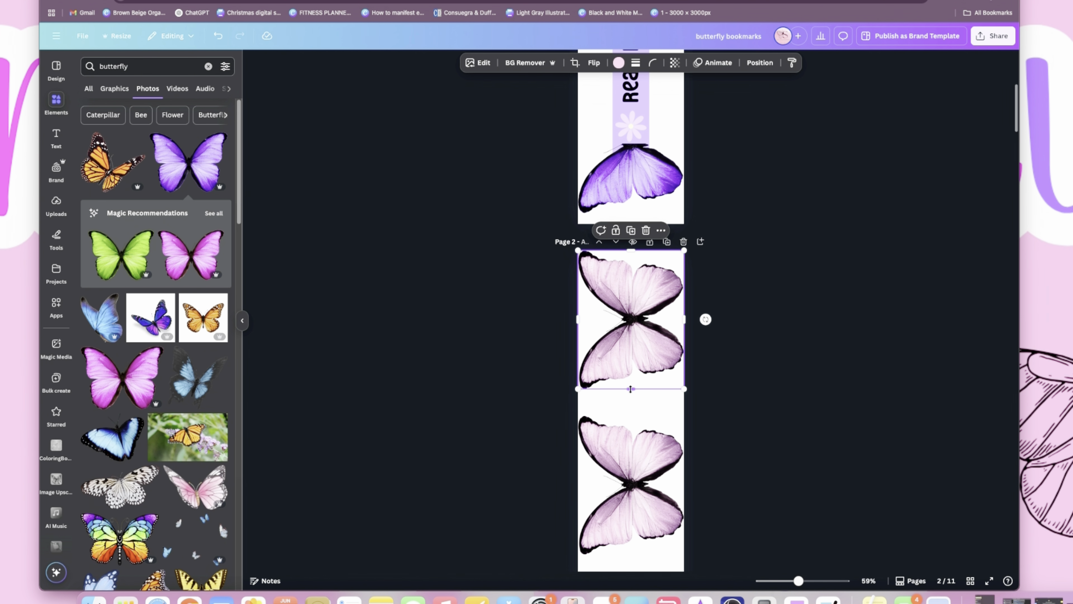
# - Crop the original butterfly to its upper wing and the copy to its lower wing, joining both halves at the body
pyautogui.moveTo(630, 389); pyautogui.dragTo(633, 320)
pyautogui.click(633, 423)
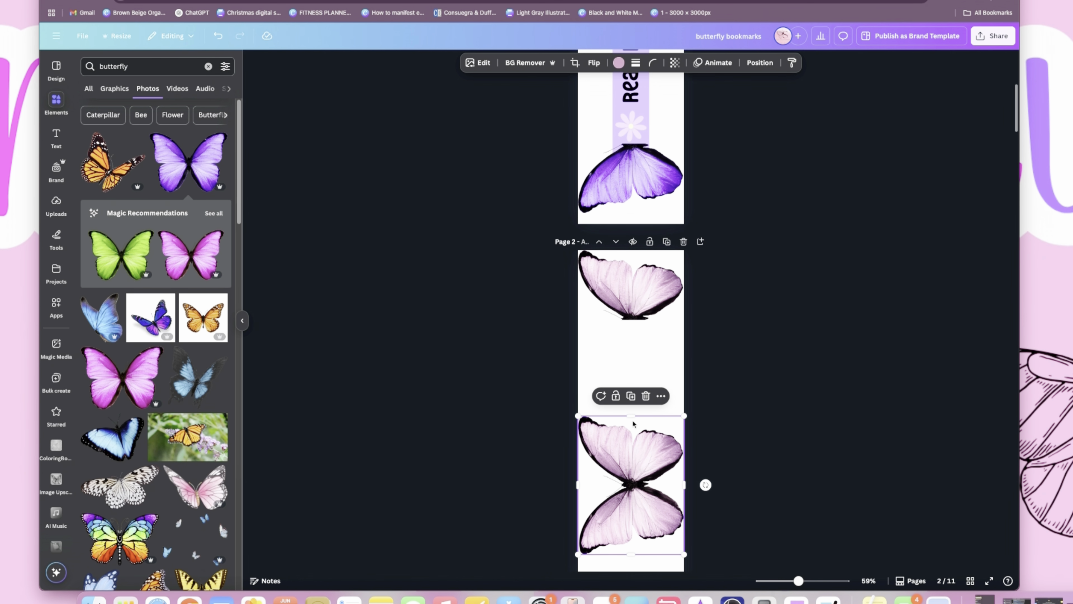
pyautogui.moveTo(631, 414); pyautogui.dragTo(645, 345)
pyautogui.click(647, 432)
pyautogui.click(641, 507)
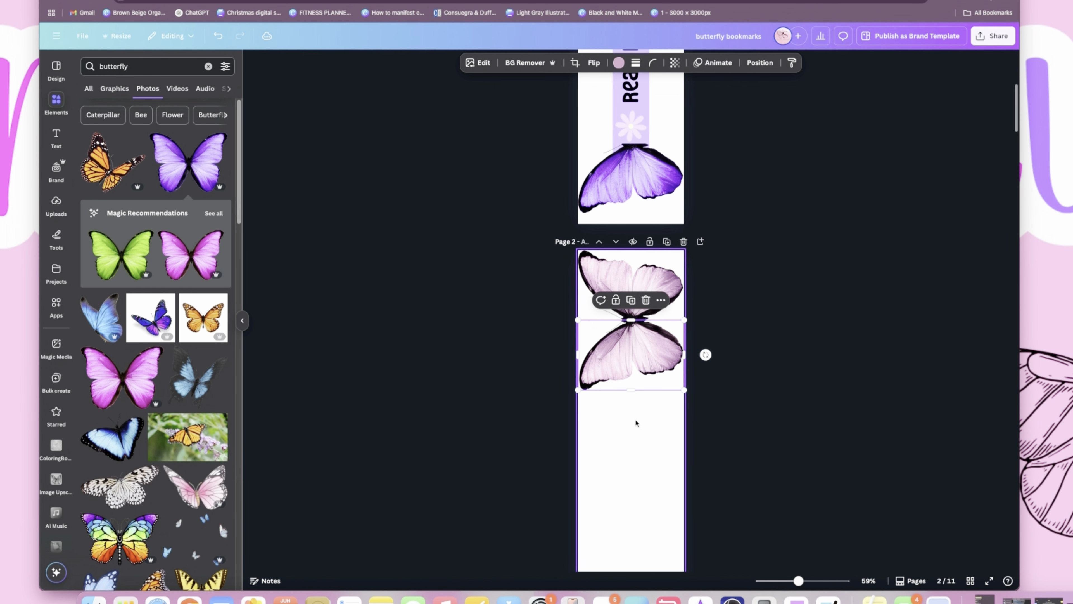
pyautogui.click(636, 423)
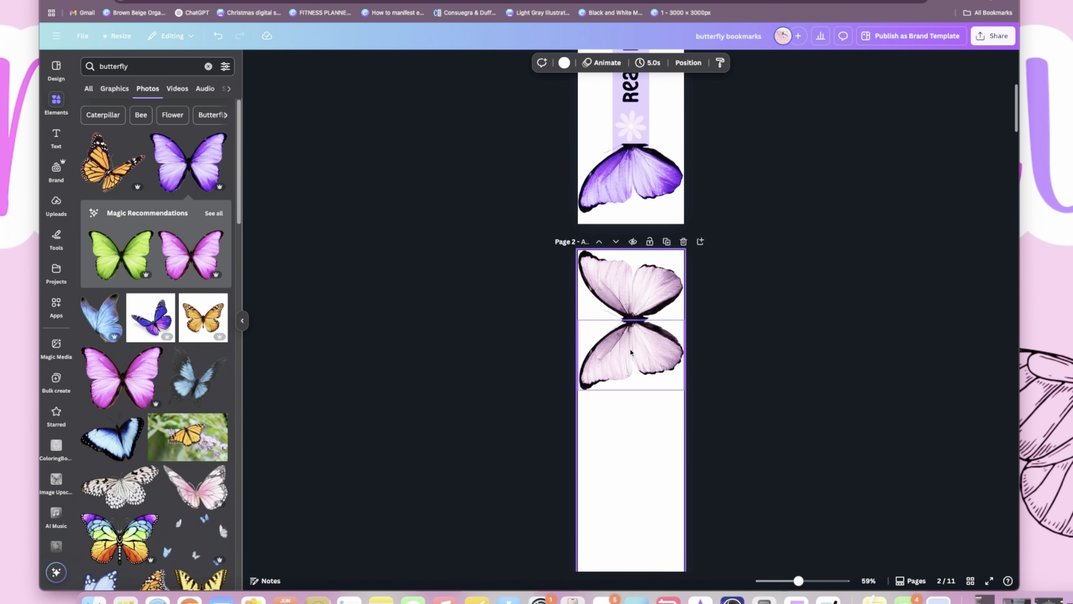
# - Move the lower wing of the pale pink butterfly down to the lower end of page 2, aligned to the page width
pyautogui.scroll(-3, 631, 359)
pyautogui.moveTo(631, 209); pyautogui.dragTo(630, 381)
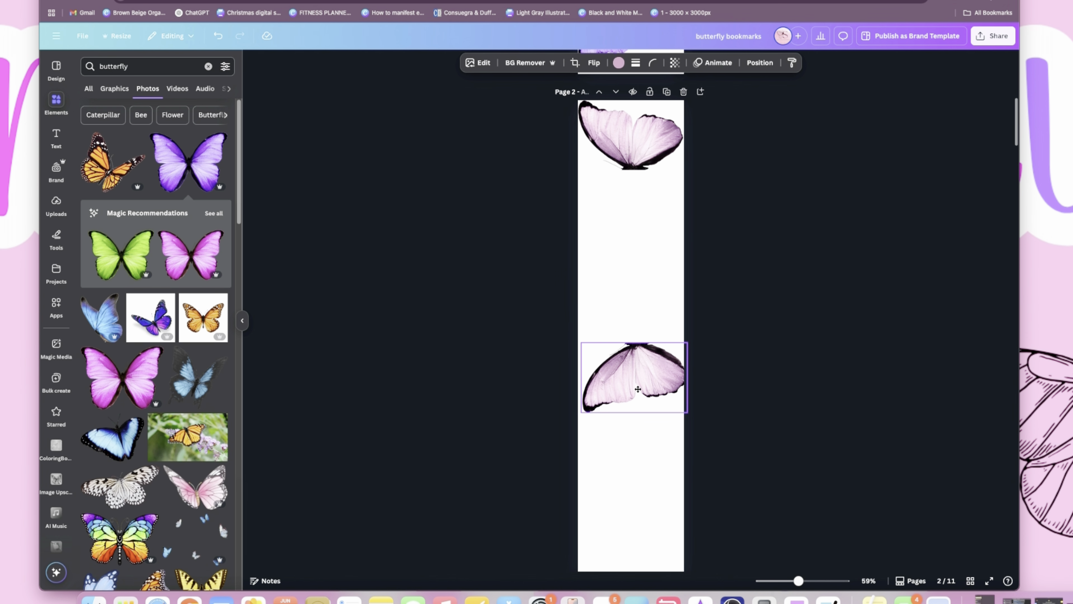
pyautogui.moveTo(799, 581); pyautogui.dragTo(795, 581)
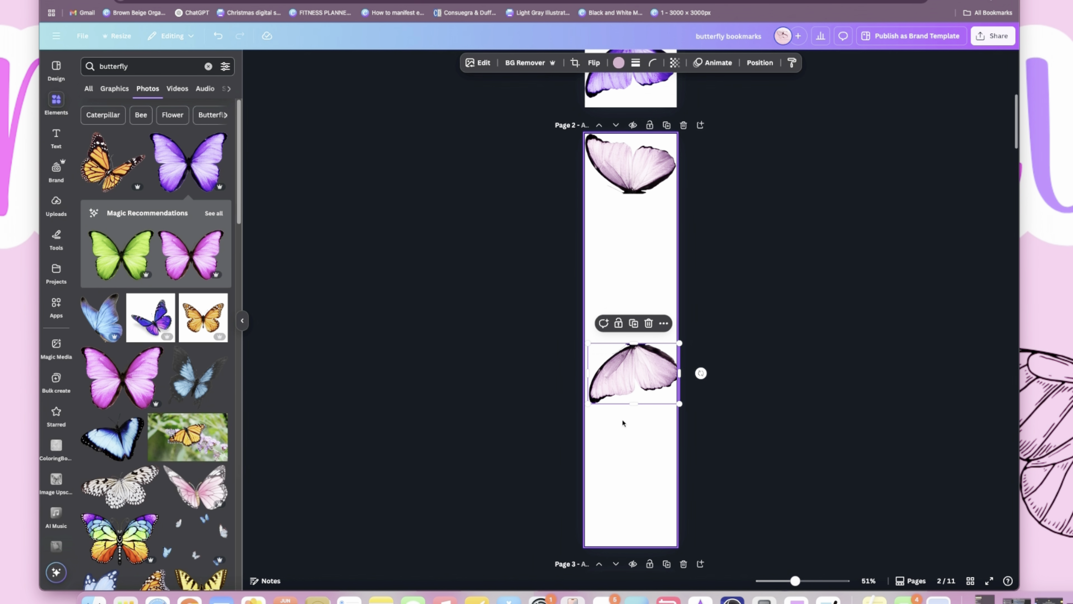
pyautogui.moveTo(638, 374); pyautogui.dragTo(635, 513)
pyautogui.scroll(1, 635, 439)
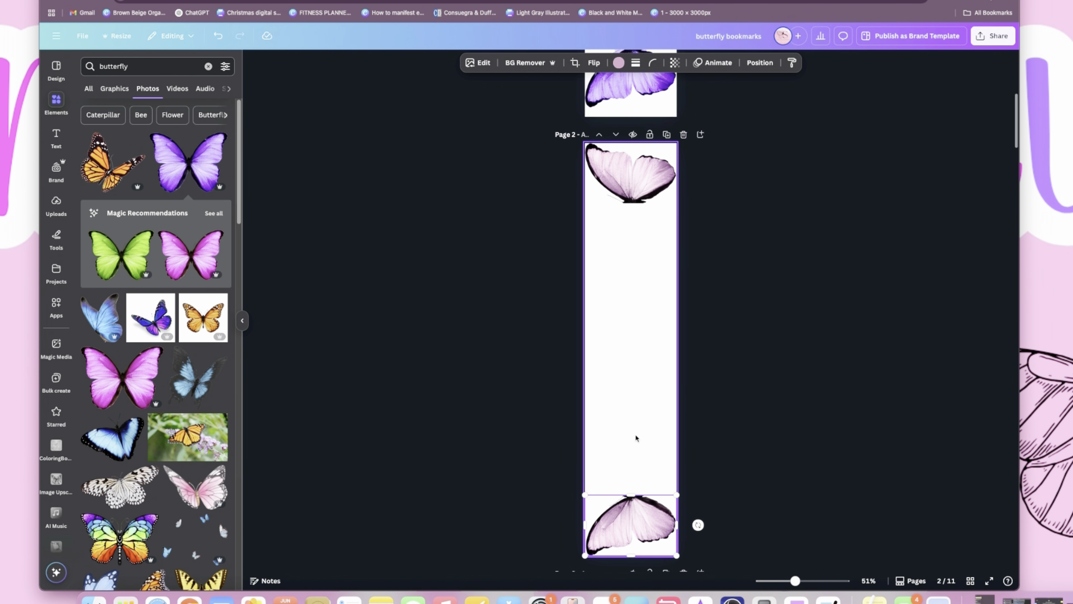
# - Move both pale pink wings slightly inward from the page ends, leaving a small white margin like the purple bookmark's
pyautogui.click(633, 182)
pyautogui.moveTo(677, 163); pyautogui.dragTo(678, 165)
pyautogui.scroll(8, 650, 340)
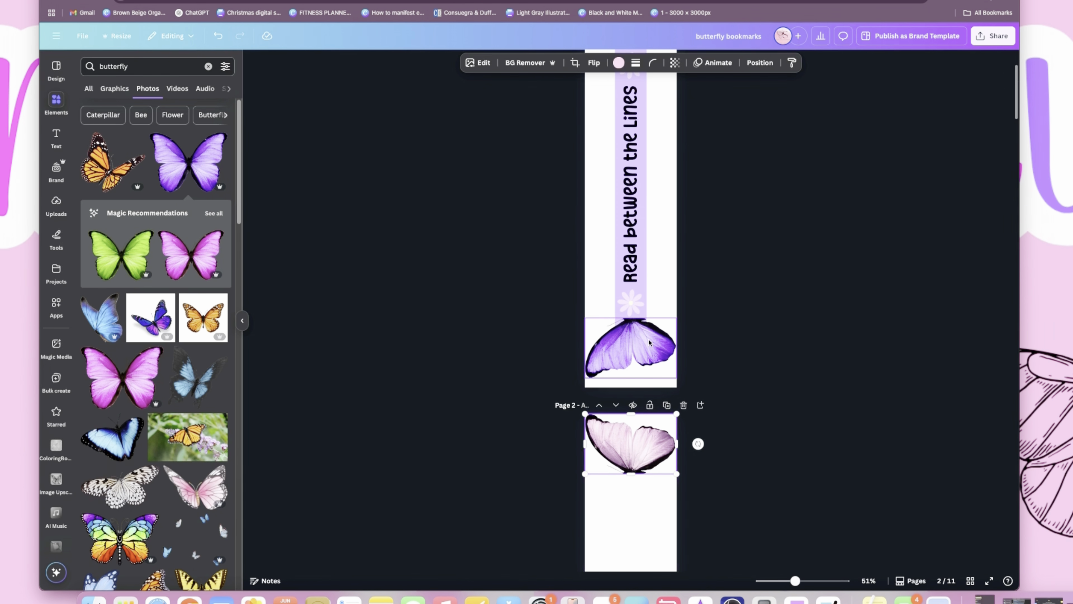
pyautogui.scroll(-8, 649, 347)
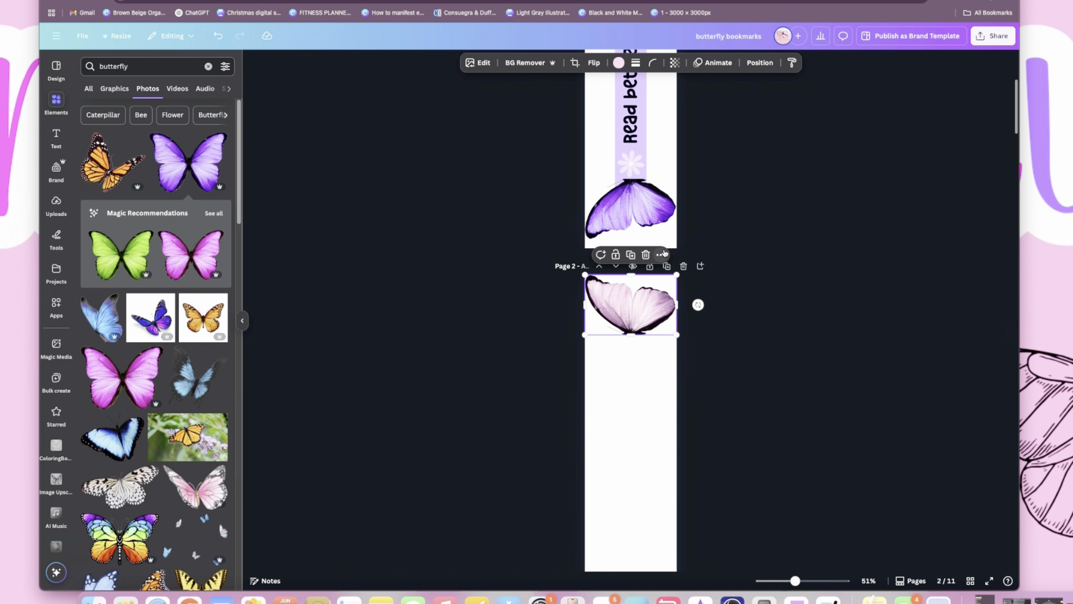
pyautogui.moveTo(631, 318); pyautogui.dragTo(630, 325)
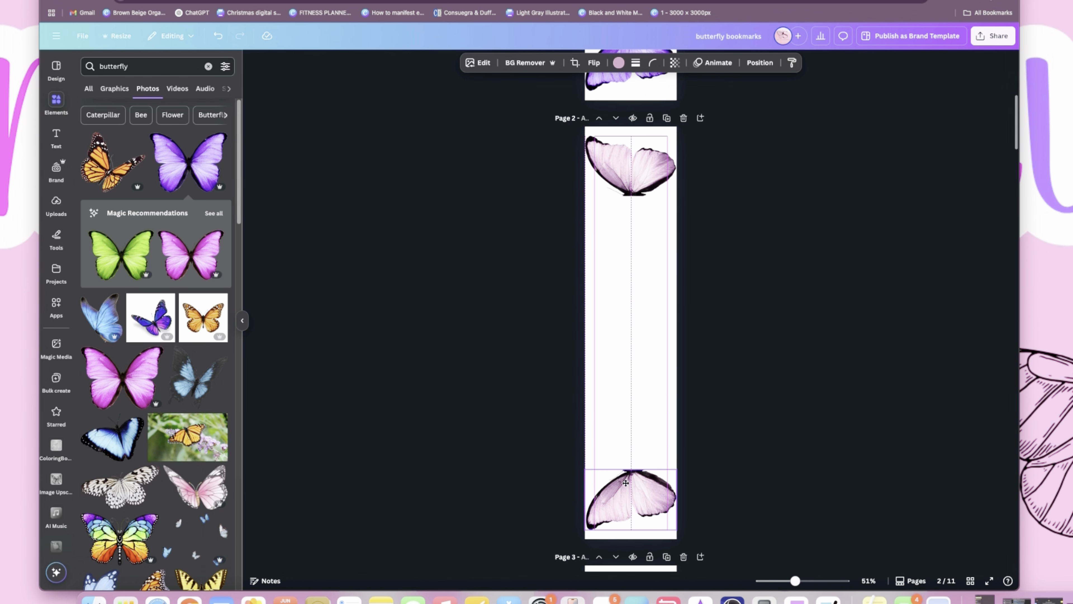
pyautogui.moveTo(626, 483); pyautogui.dragTo(625, 482)
# - Copy page 1's decorated "Read between the Lines" strip onto a separate new page 2 without the butterfly wings
pyautogui.scroll(10, 632, 378)
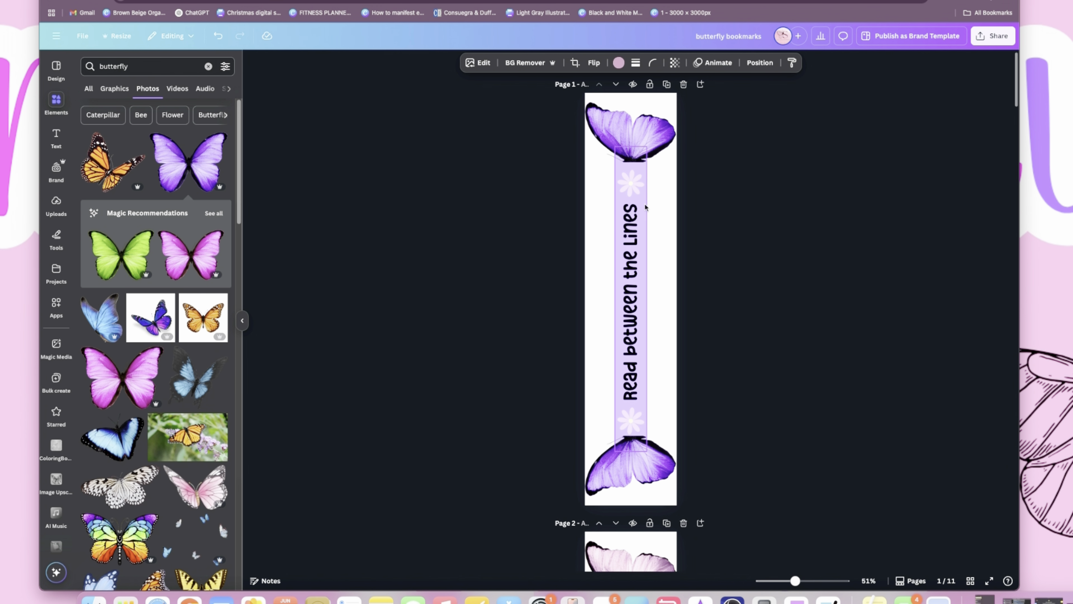
pyautogui.click(646, 205)
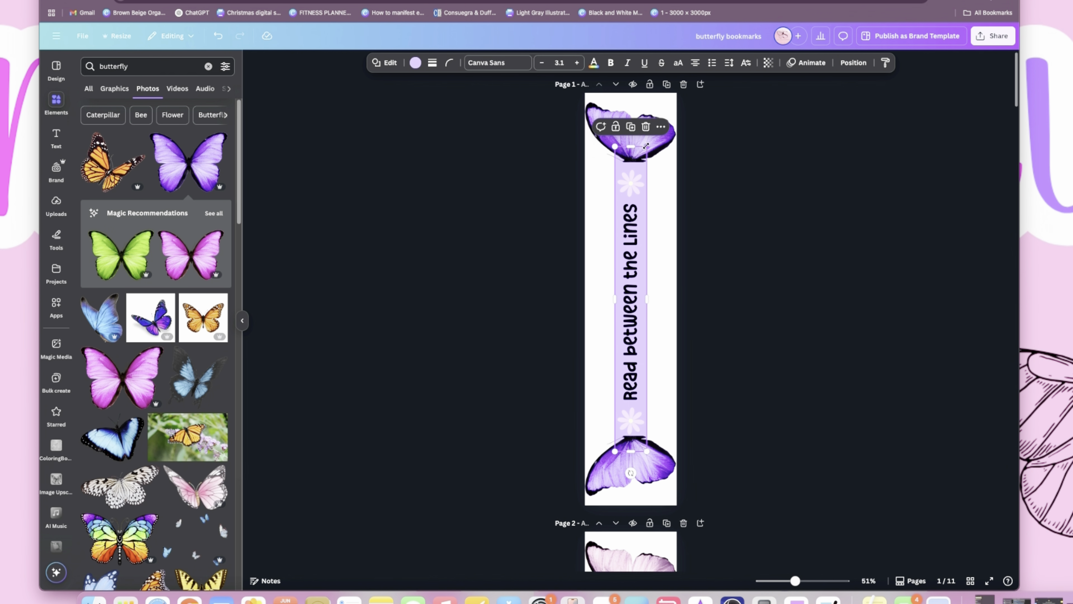
pyautogui.moveTo(645, 146); pyautogui.dragTo(648, 148)
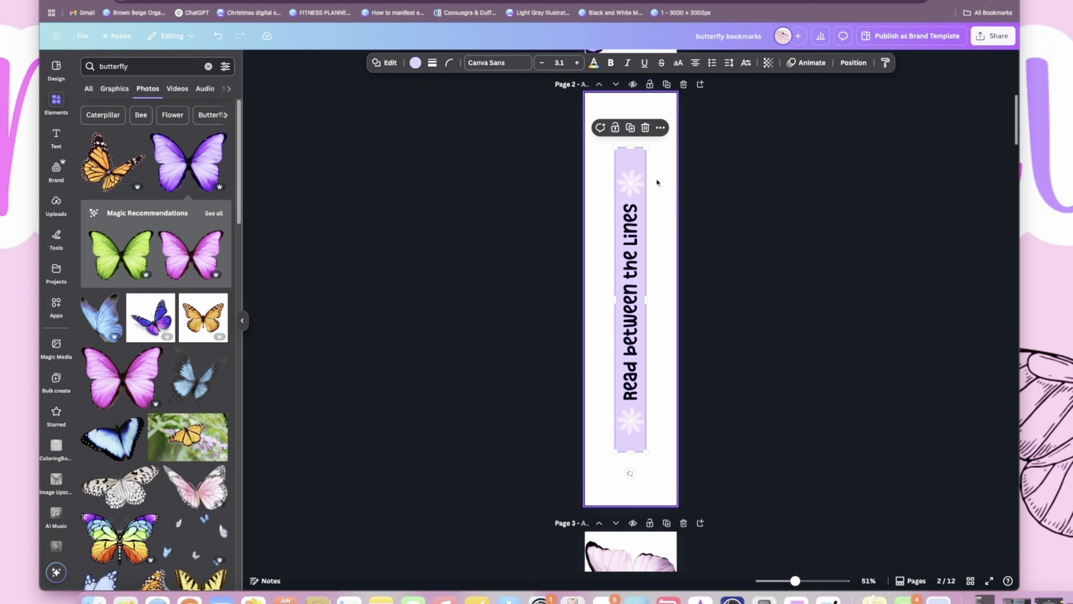
pyautogui.click(639, 164)
pyautogui.click(660, 163)
pyautogui.click(641, 150)
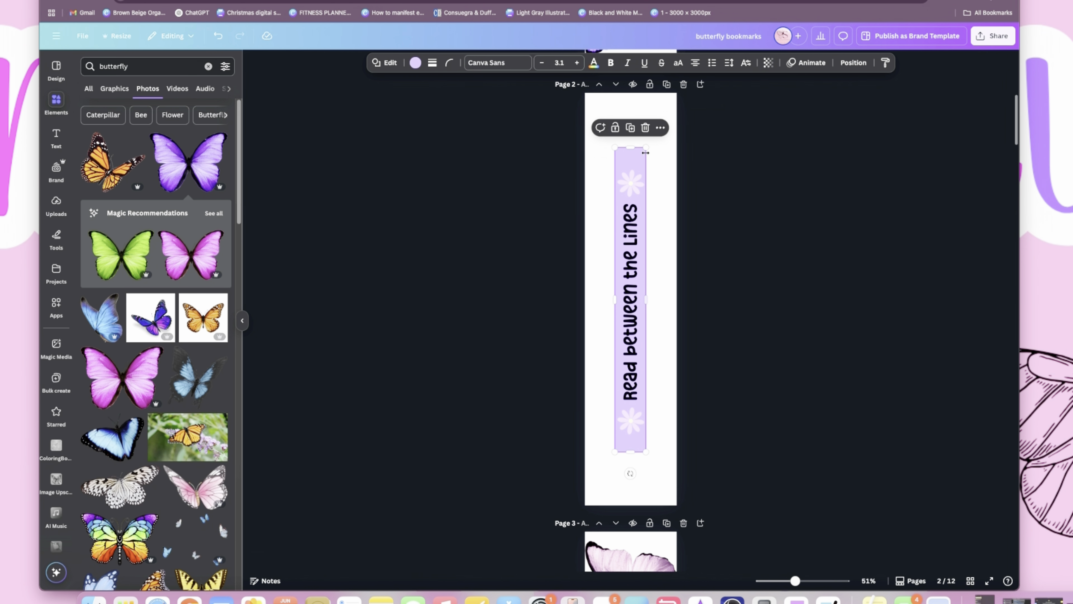
# - Insert a square shape and place it, reduced to a small block, at the base of the upper wing on page 3
pyautogui.click(60, 108)
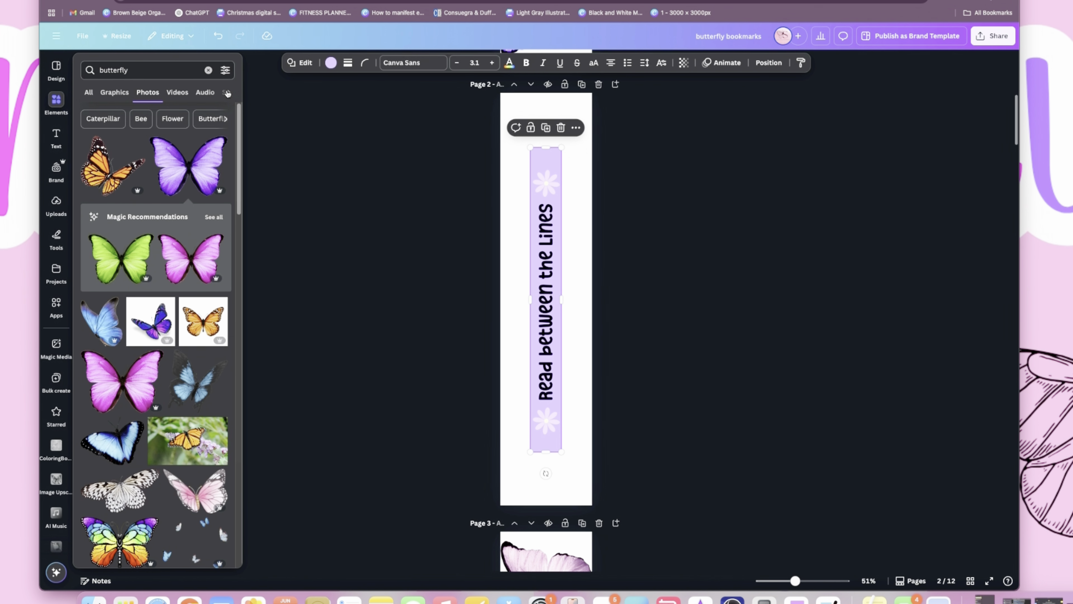
pyautogui.click(208, 71)
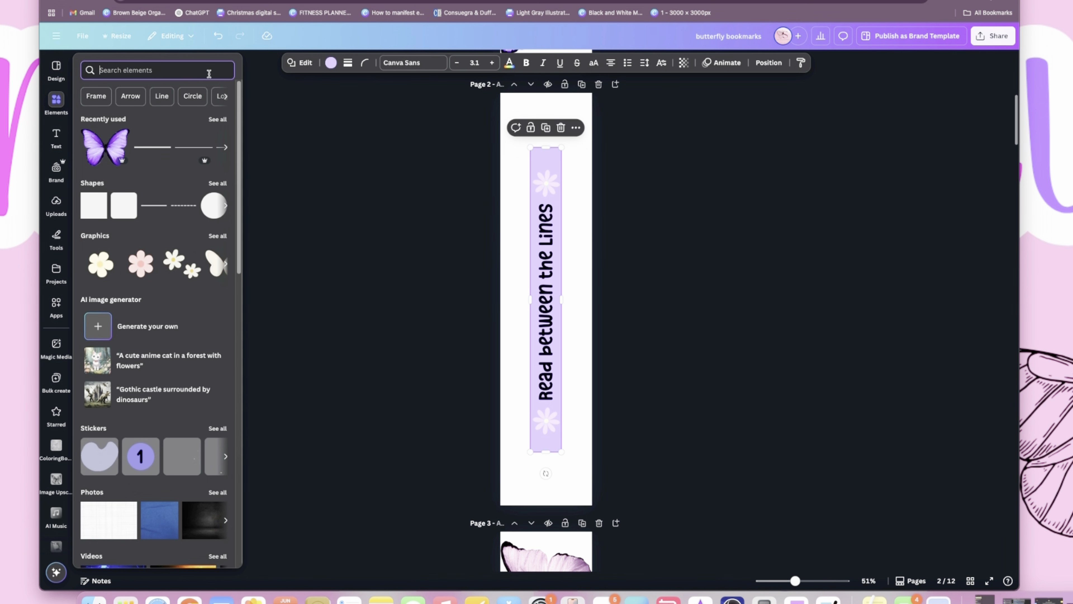
pyautogui.click(97, 216)
pyautogui.moveTo(543, 299)
pyautogui.mouseDown()
pyautogui.moveTo(539, 406)
pyautogui.moveTo(545, 307)
pyautogui.mouseUp()
pyautogui.scroll(-7, 539, 405)
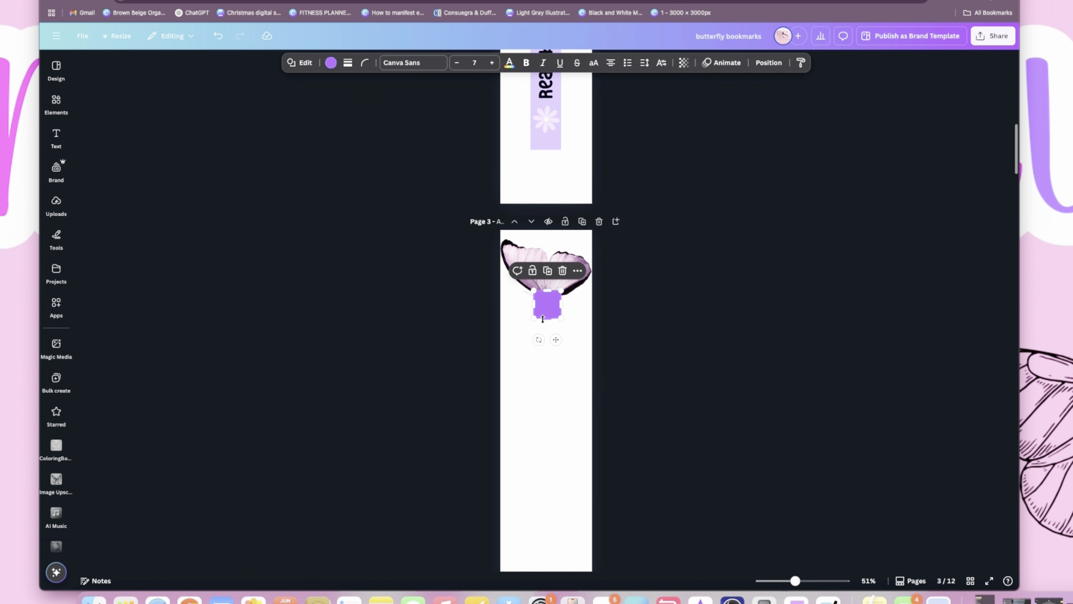
pyautogui.scroll(-1, 545, 320)
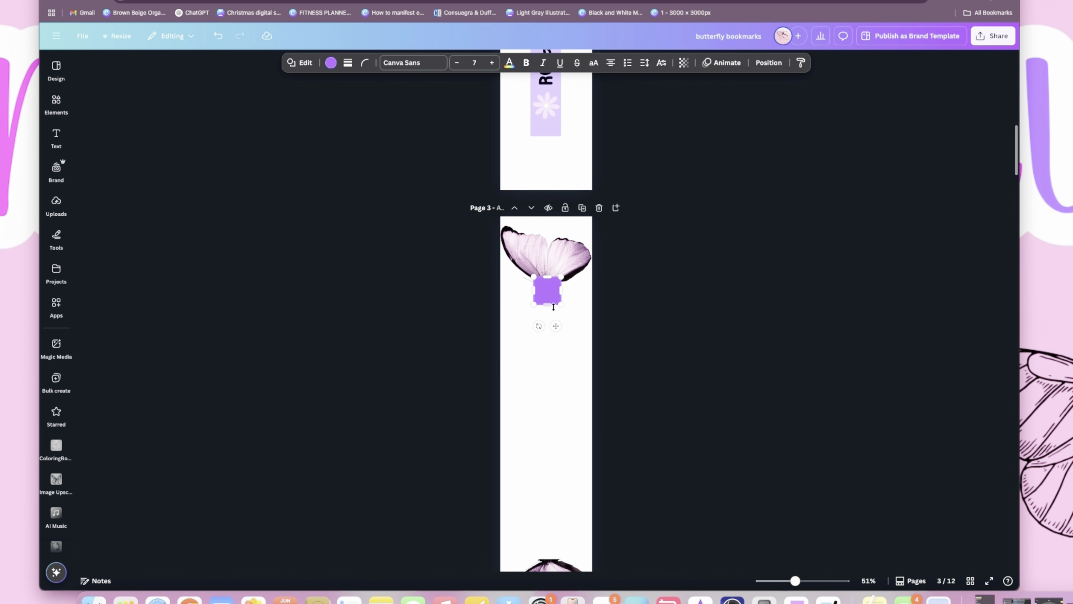
# - Stretch the square into a long strip reaching the lower wing on page 3 and widen it to match the purple bookmark's strip
pyautogui.moveTo(548, 287); pyautogui.dragTo(566, 569)
pyautogui.scroll(-3, 549, 423)
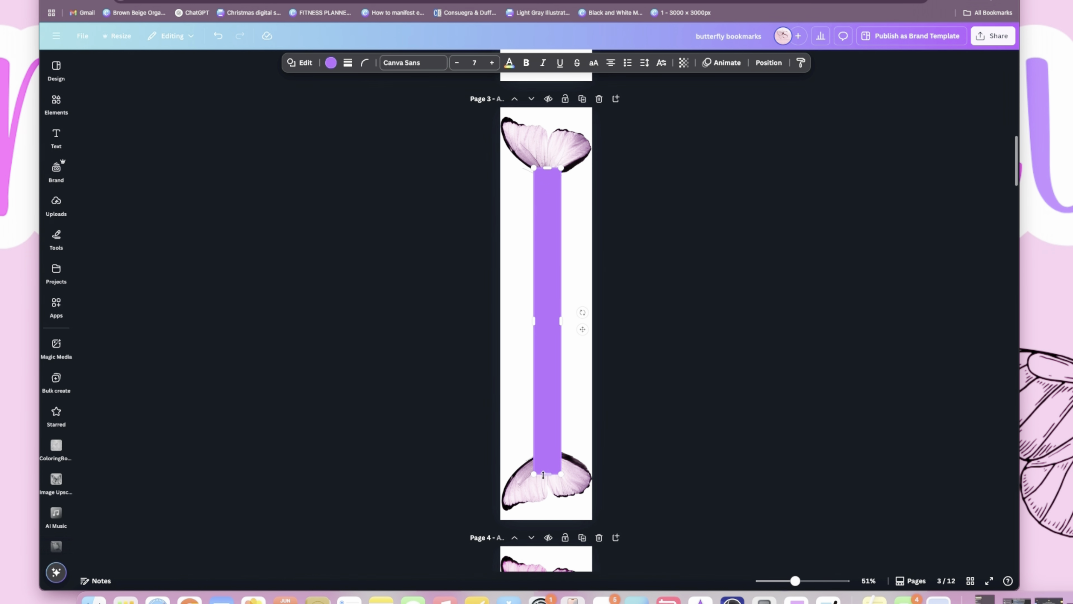
pyautogui.moveTo(549, 221); pyautogui.dragTo(551, 213)
pyautogui.scroll(10, 551, 218)
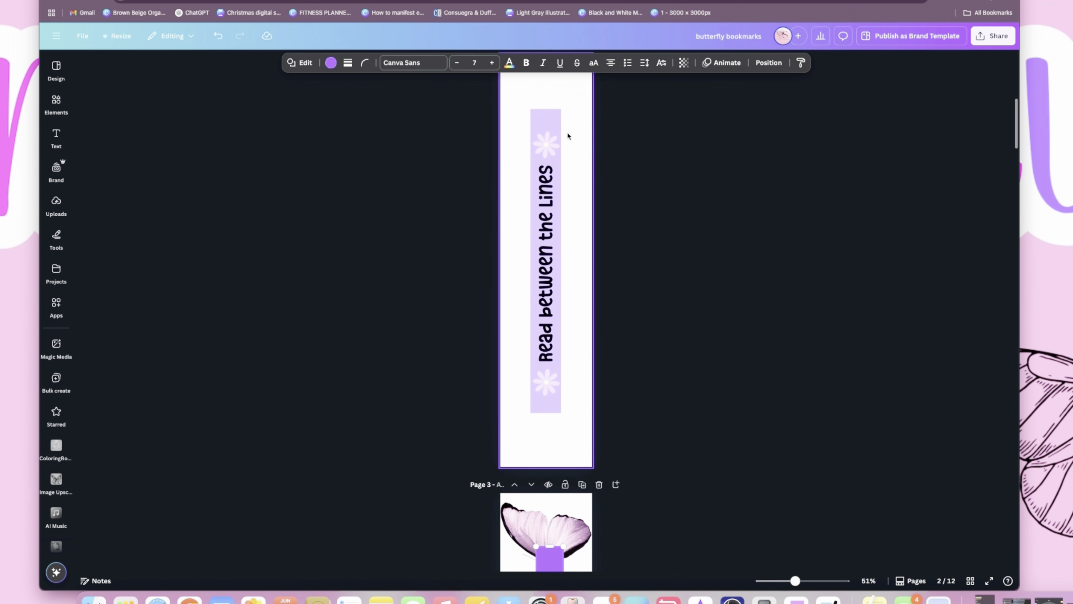
pyautogui.scroll(-10, 568, 137)
pyautogui.moveTo(565, 142); pyautogui.dragTo(566, 146)
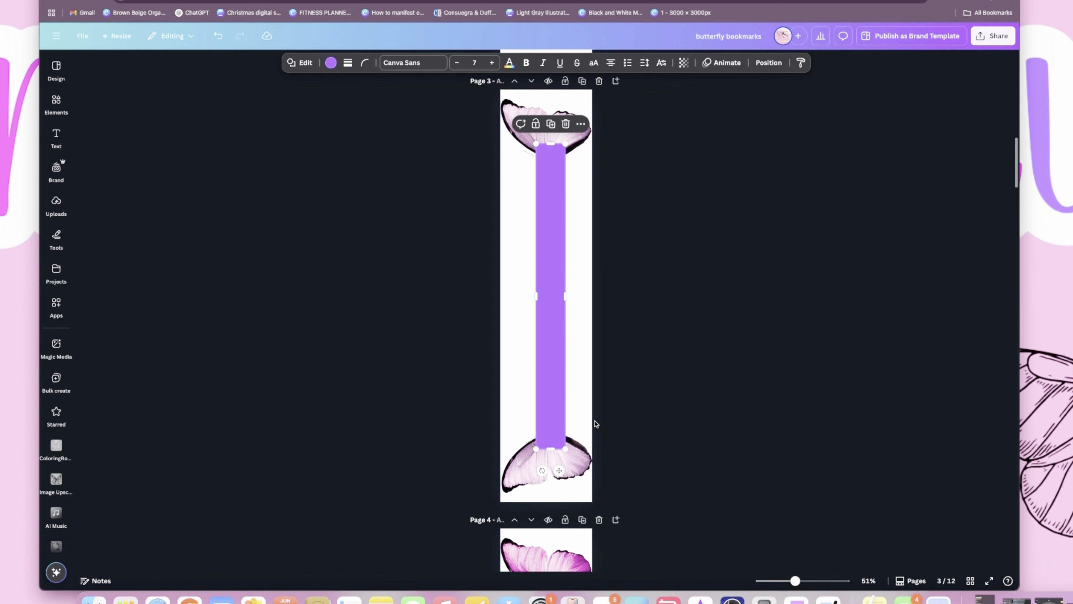
# - Center the long strip horizontally on page 3 so its ends overlap both wings
pyautogui.scroll(-2, 577, 367)
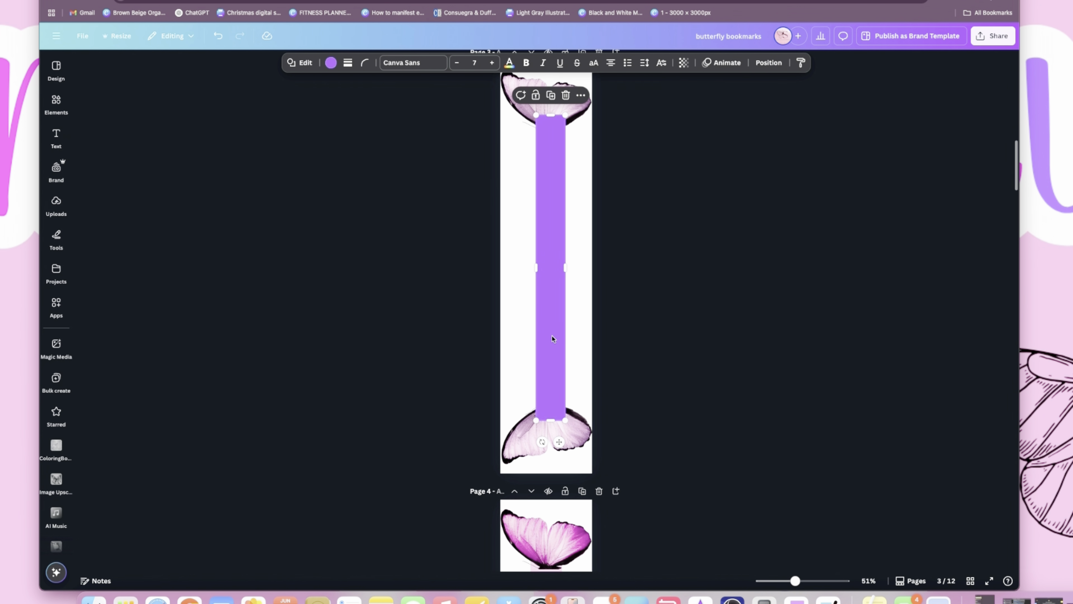
pyautogui.moveTo(552, 339); pyautogui.dragTo(550, 339)
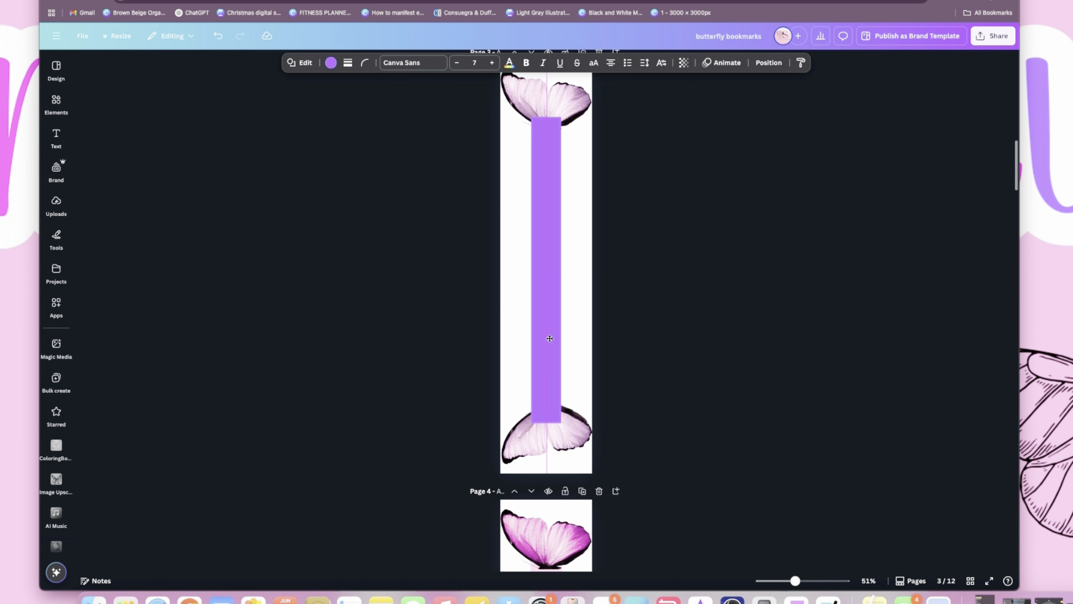
pyautogui.moveTo(549, 338); pyautogui.dragTo(550, 340)
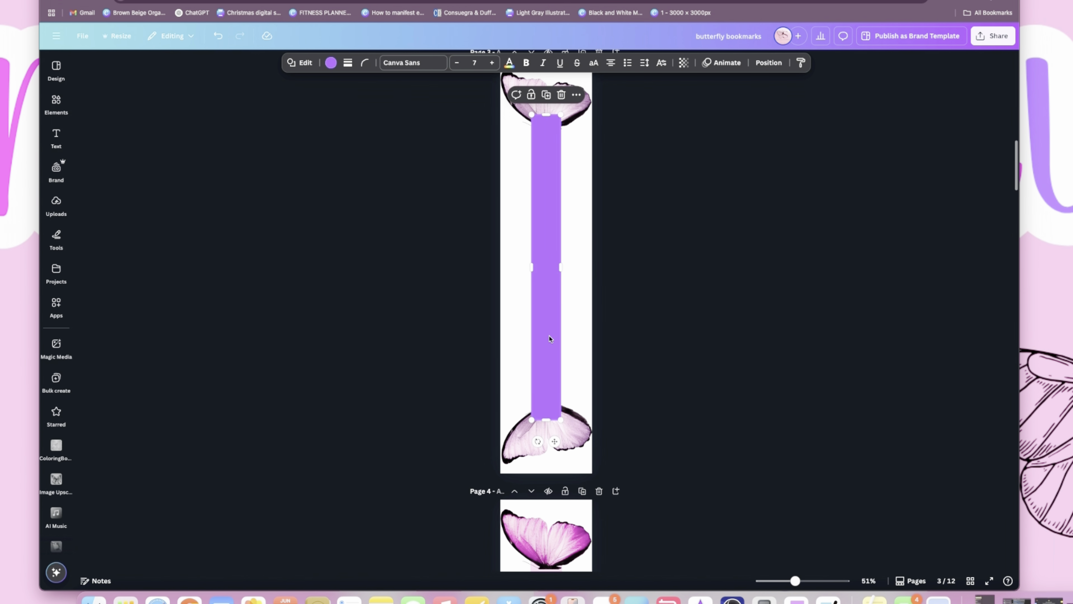
pyautogui.click(581, 345)
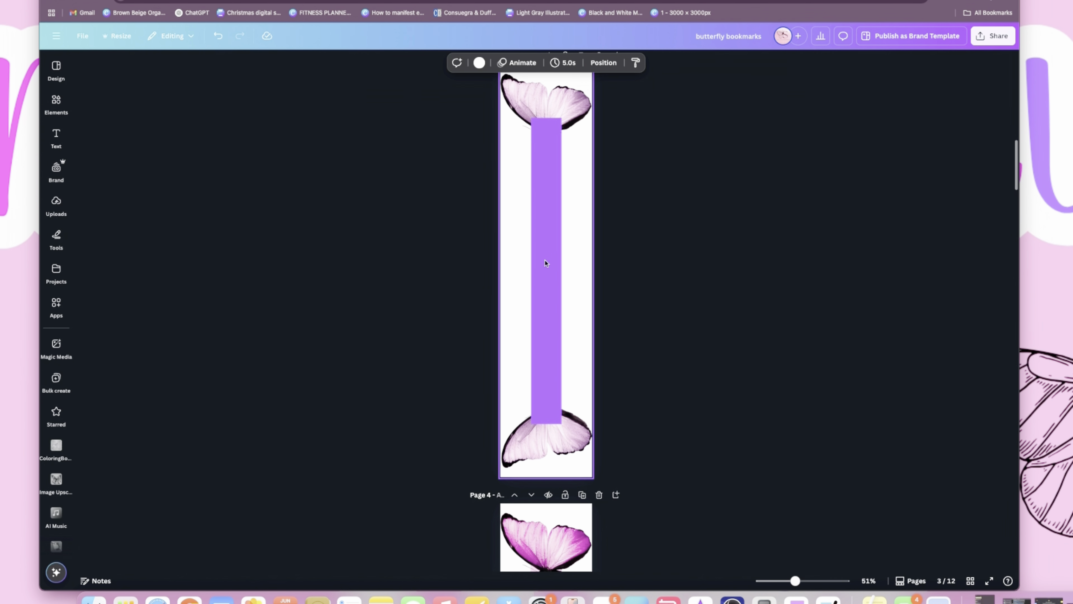
# - Try the light lavender document color on the page 3 strip, and set its fill to the pale pink document color
pyautogui.click(545, 263)
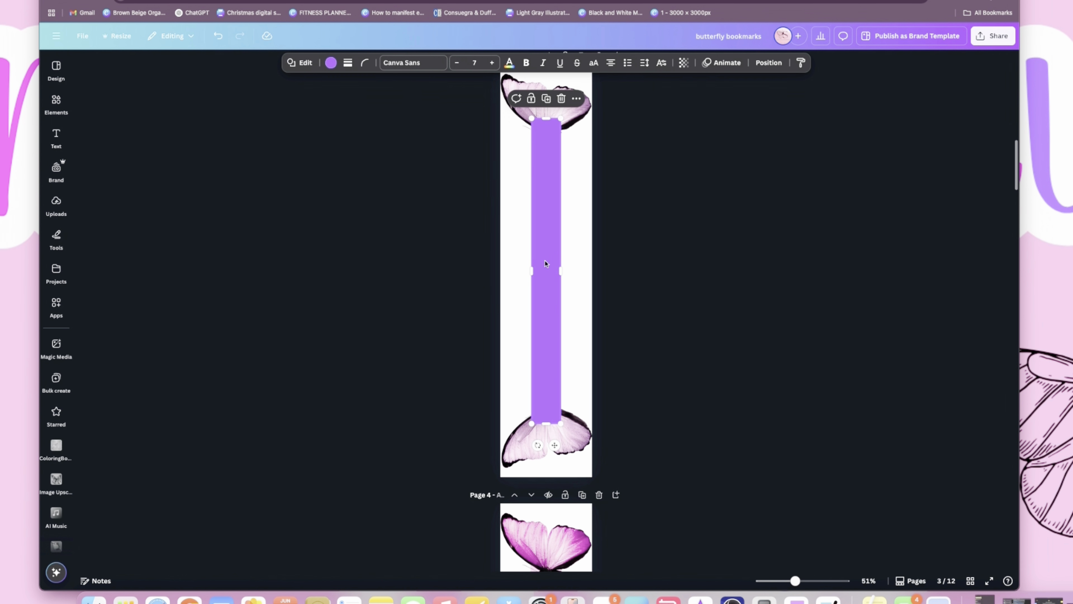
pyautogui.click(331, 63)
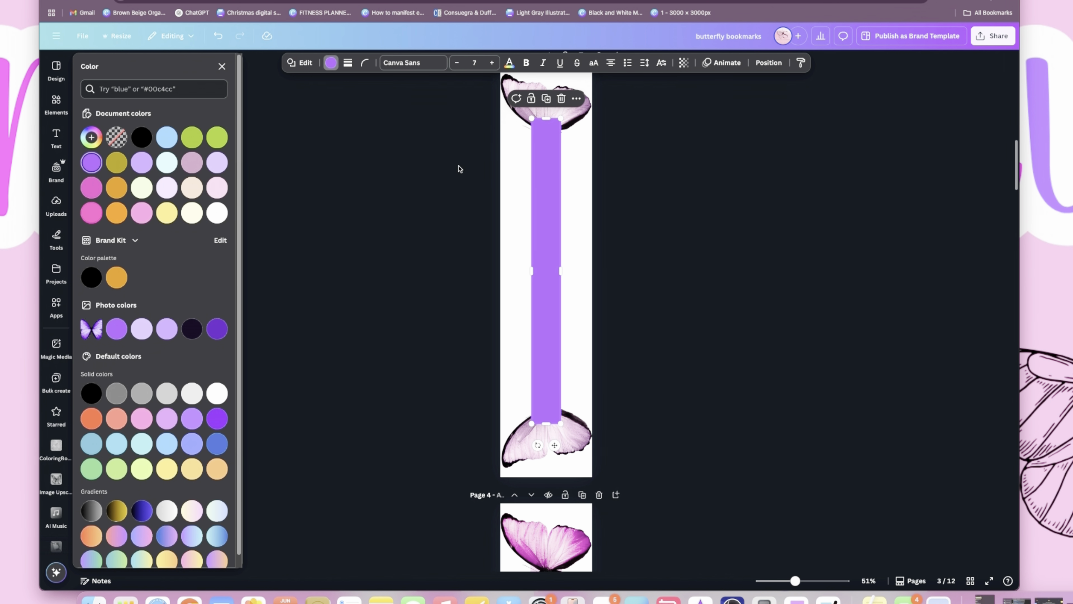
pyautogui.click(218, 163)
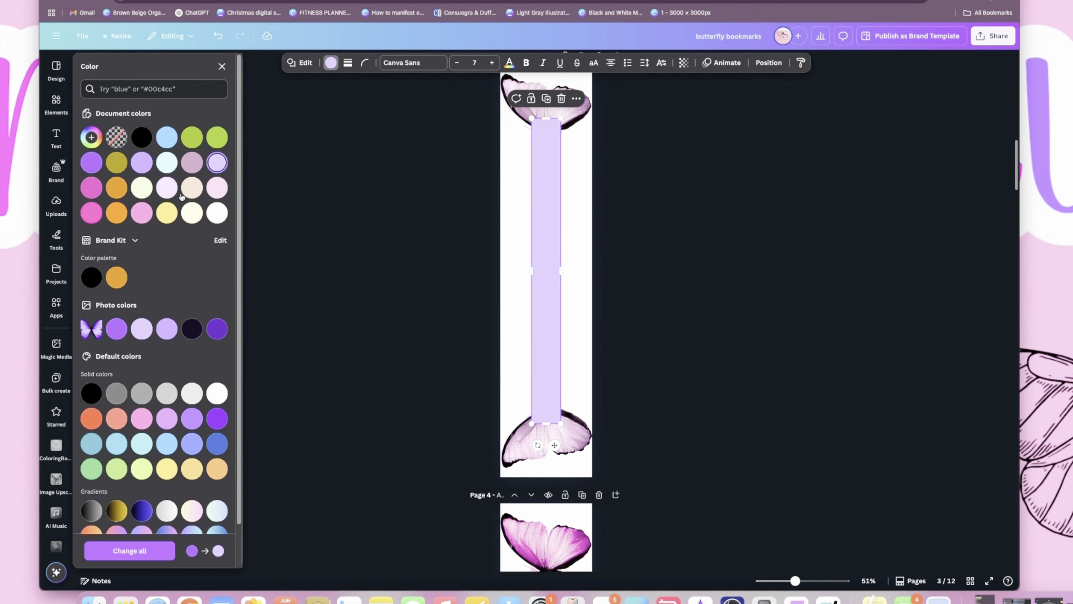
pyautogui.scroll(15, 566, 343)
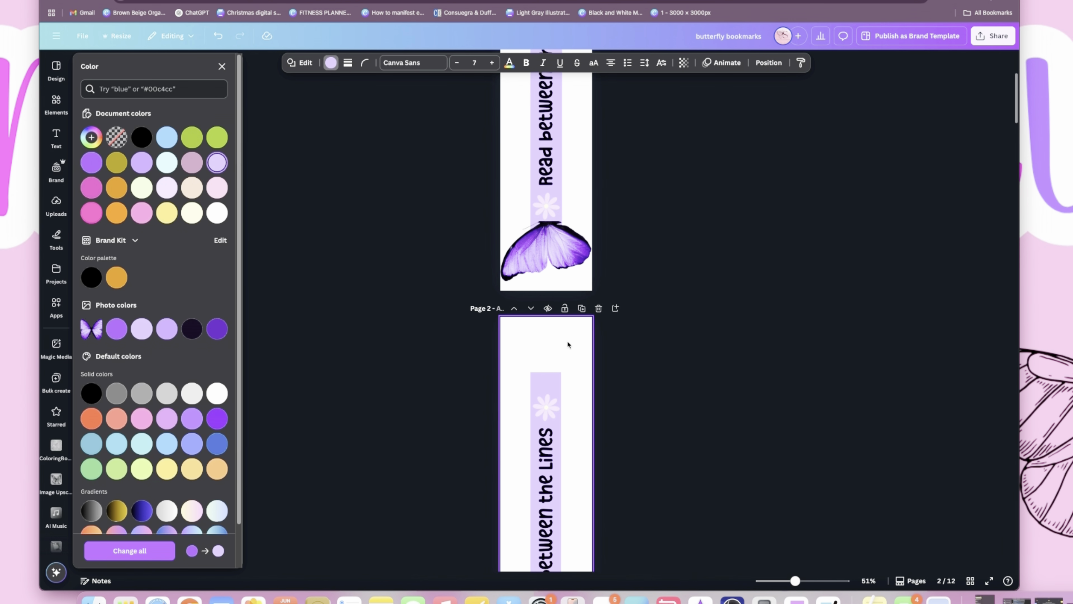
pyautogui.scroll(-15, 567, 345)
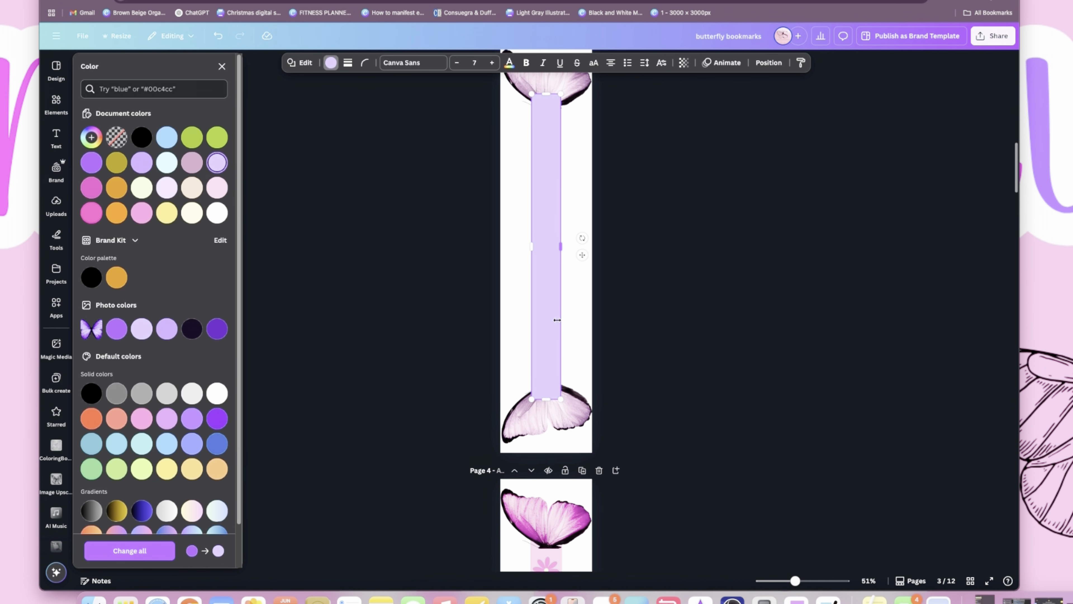
pyautogui.scroll(1, 557, 320)
pyautogui.click(216, 188)
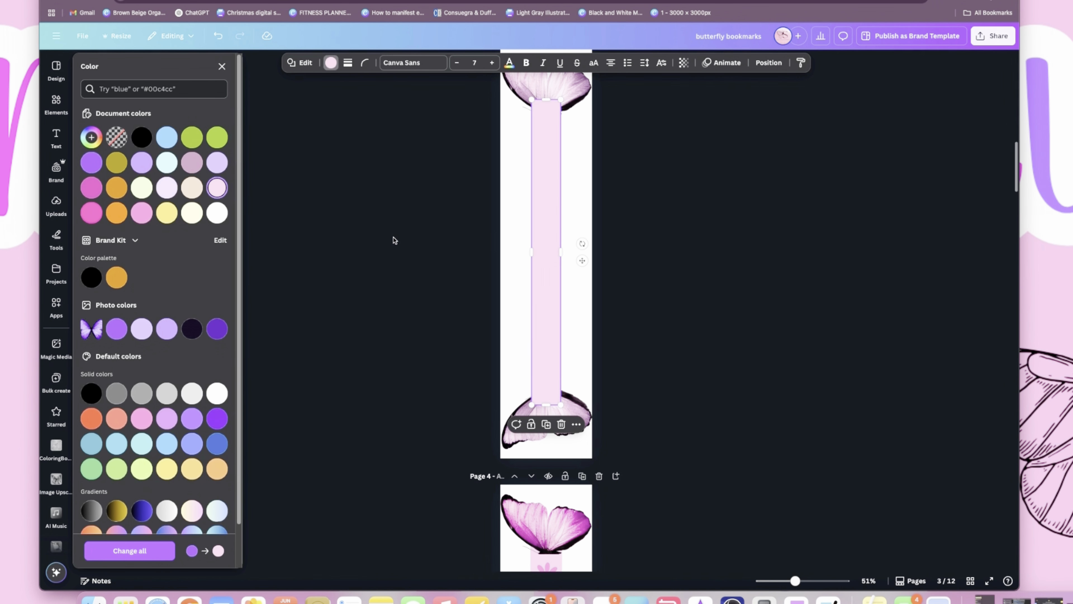
pyautogui.click(567, 197)
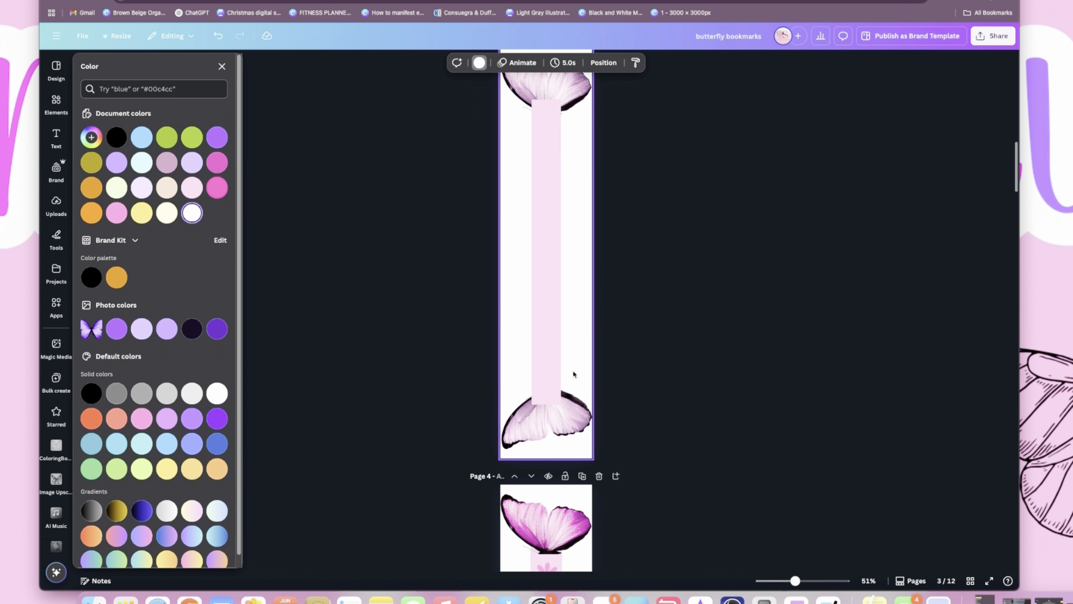
# - Send the pale pink strip to the back, behind both butterfly wings on page 3
pyautogui.rightClick(552, 275)
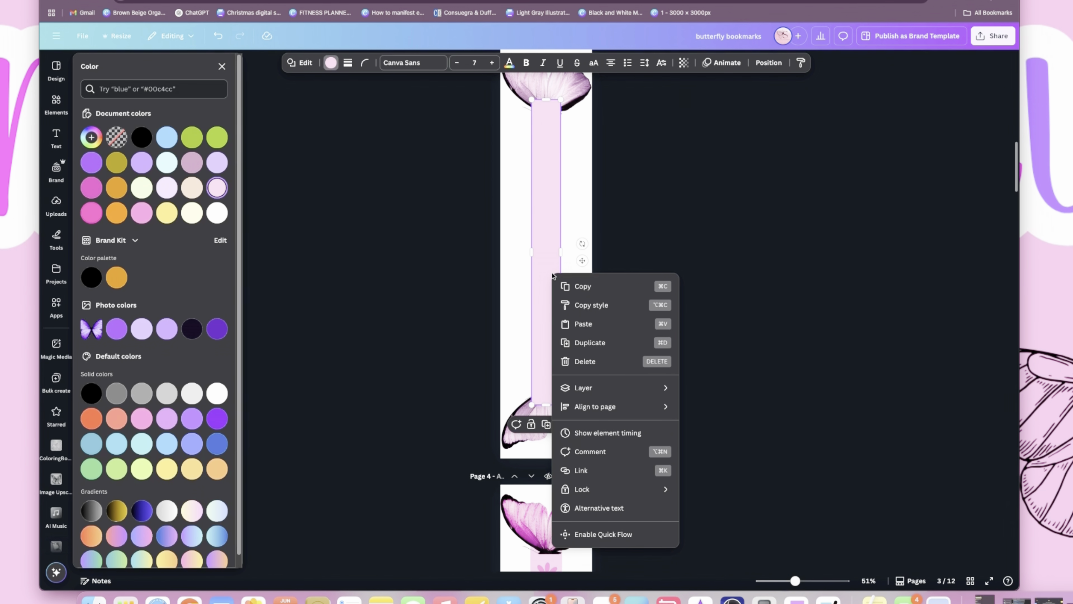
pyautogui.moveTo(634, 386)
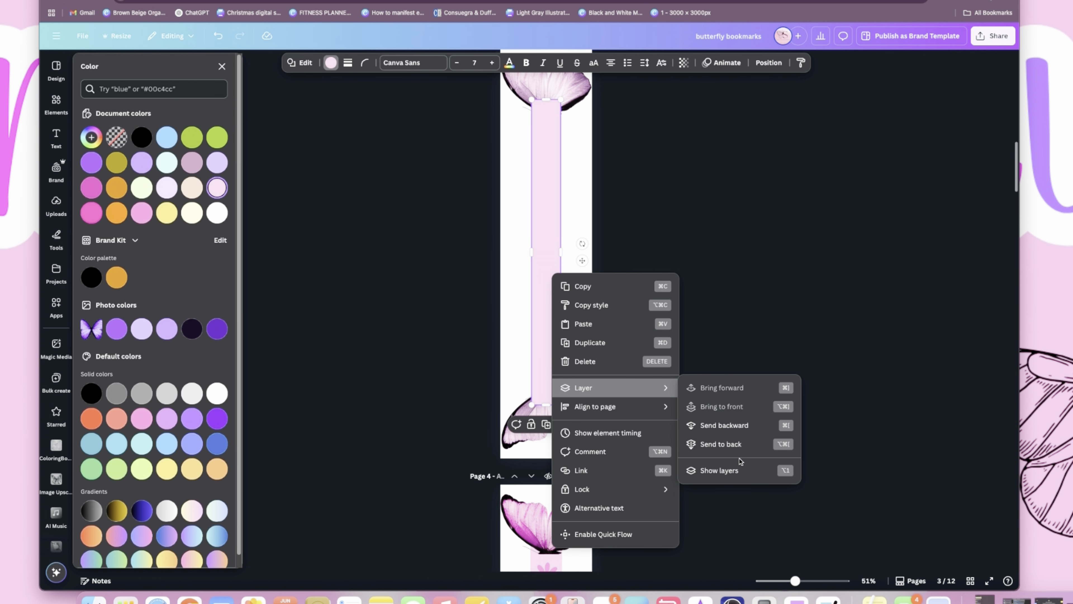
pyautogui.click(736, 446)
pyautogui.click(576, 337)
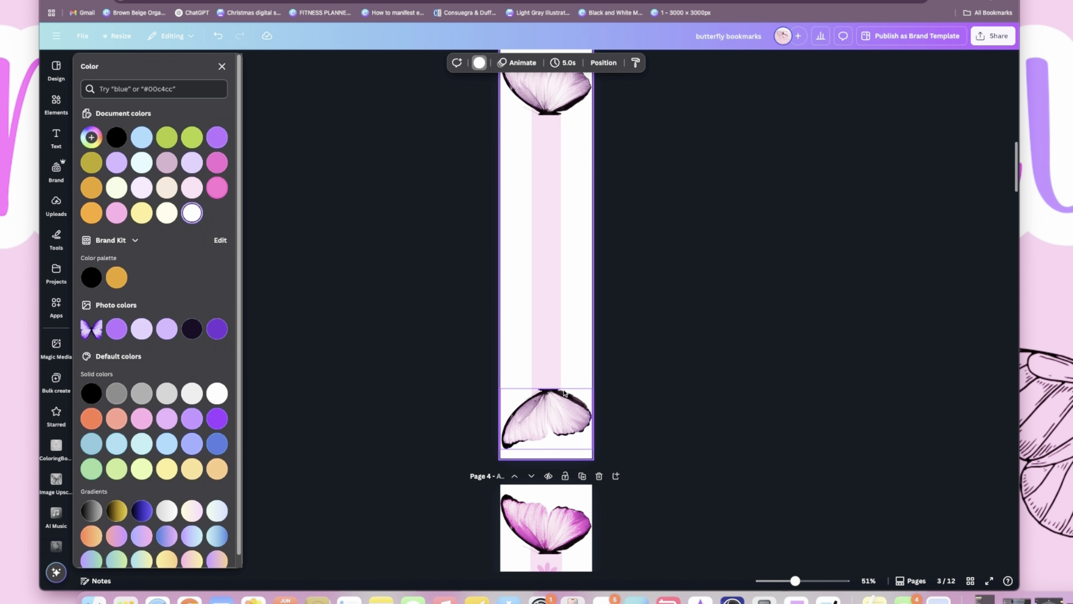
pyautogui.scroll(1, 553, 331)
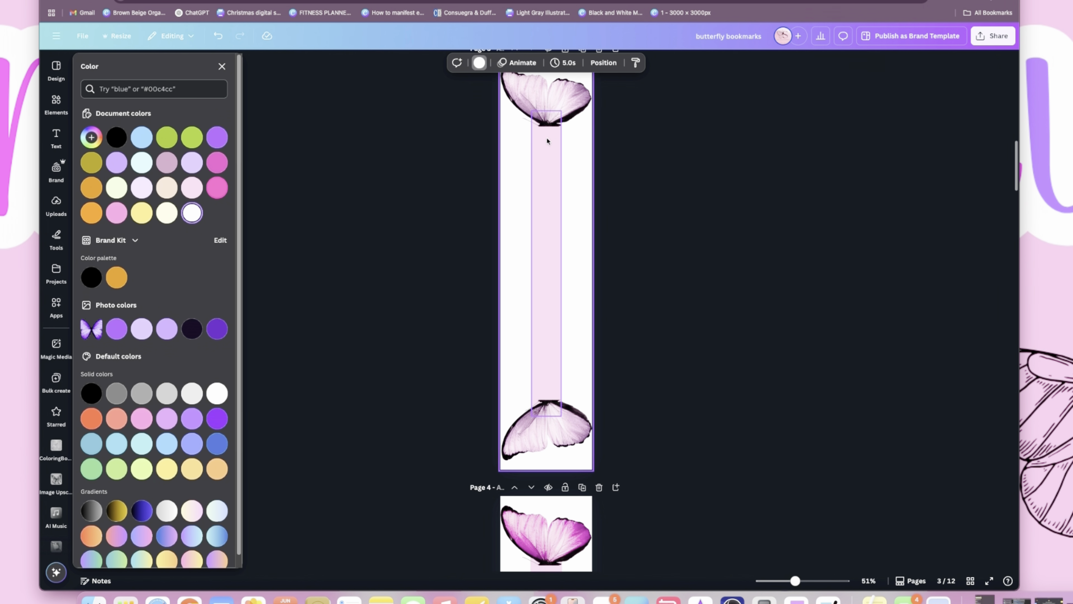
pyautogui.scroll(10, 555, 221)
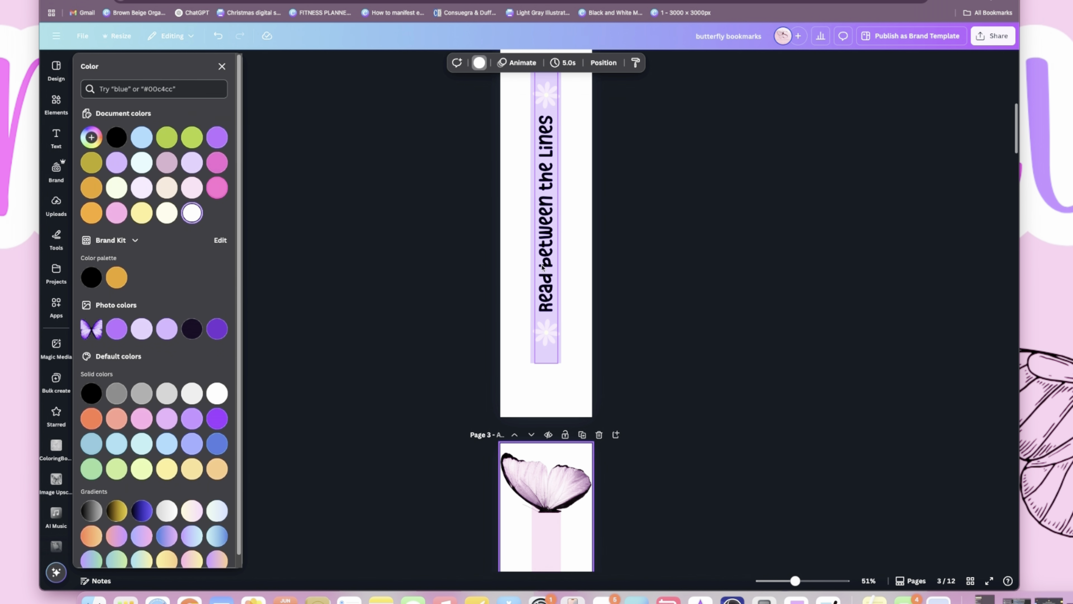
pyautogui.scroll(-8, 597, 280)
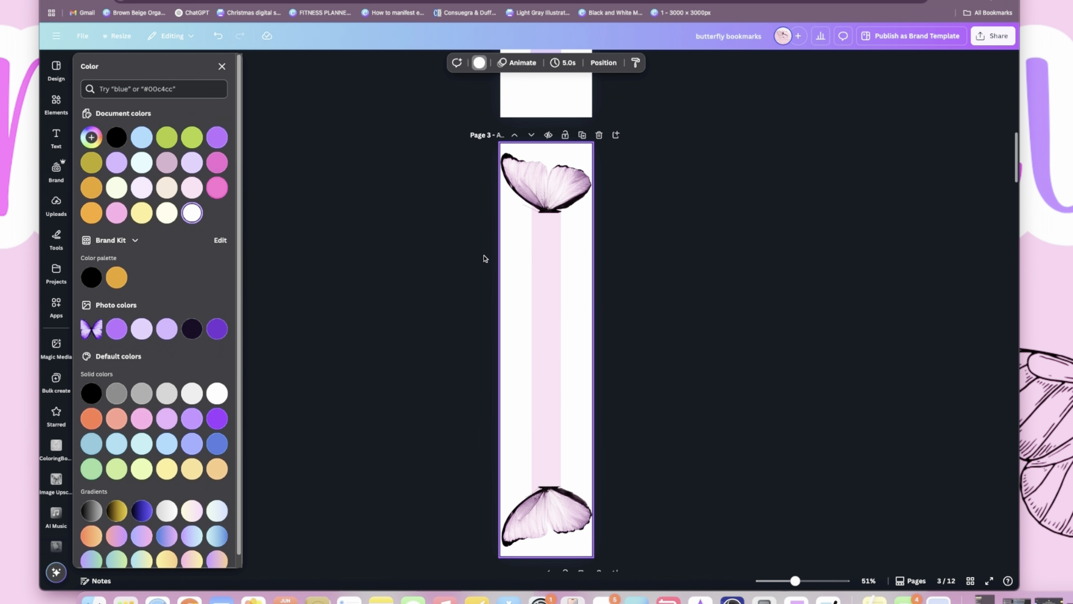
pyautogui.scroll(2, 515, 219)
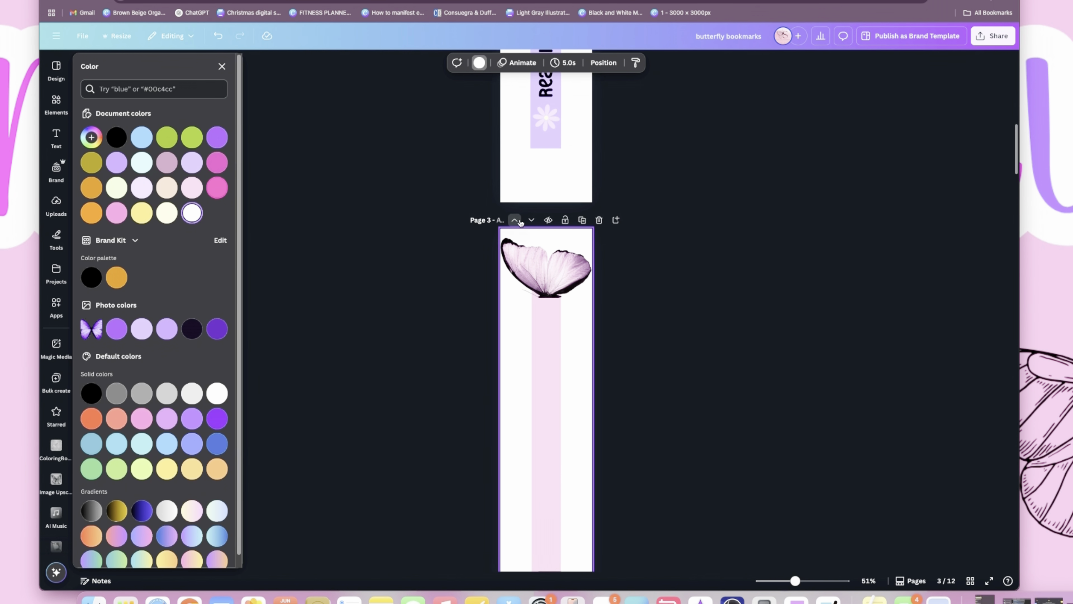
# - Search the elements for "flowers", refine the search to "flower", and list all matching graphics
pyautogui.click(56, 101)
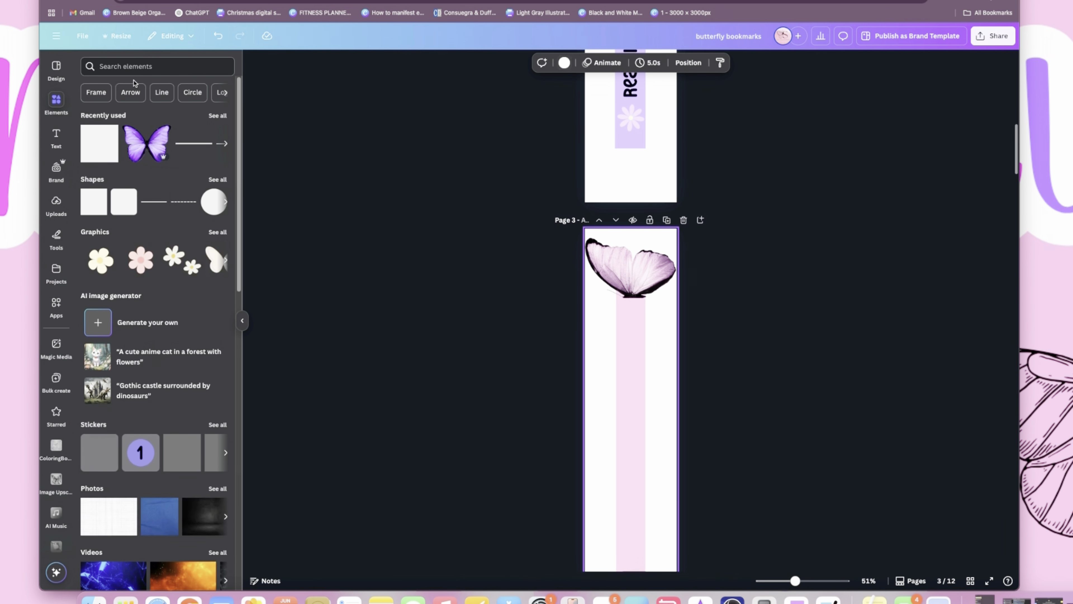
pyautogui.click(149, 67)
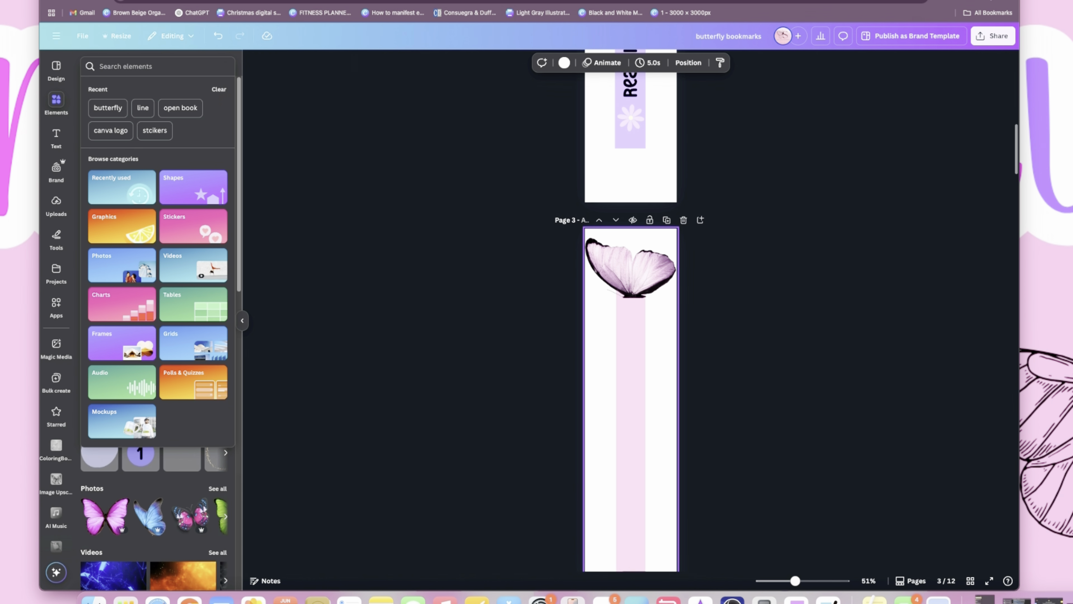
pyautogui.write('floers')
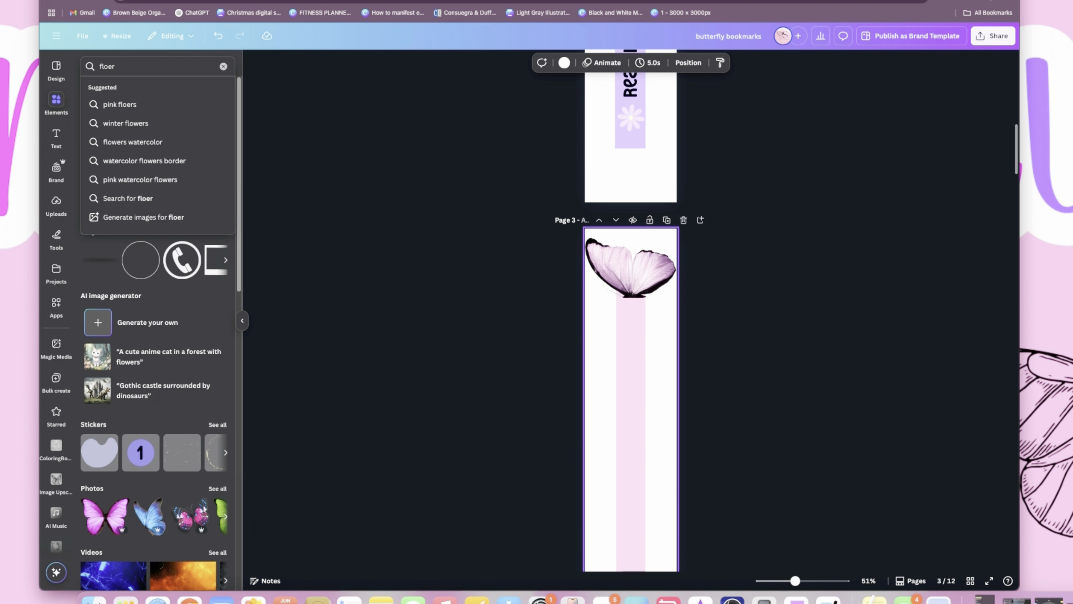
pyautogui.press('BackSpace')
pyautogui.press('BackSpace')
pyautogui.write('wers')
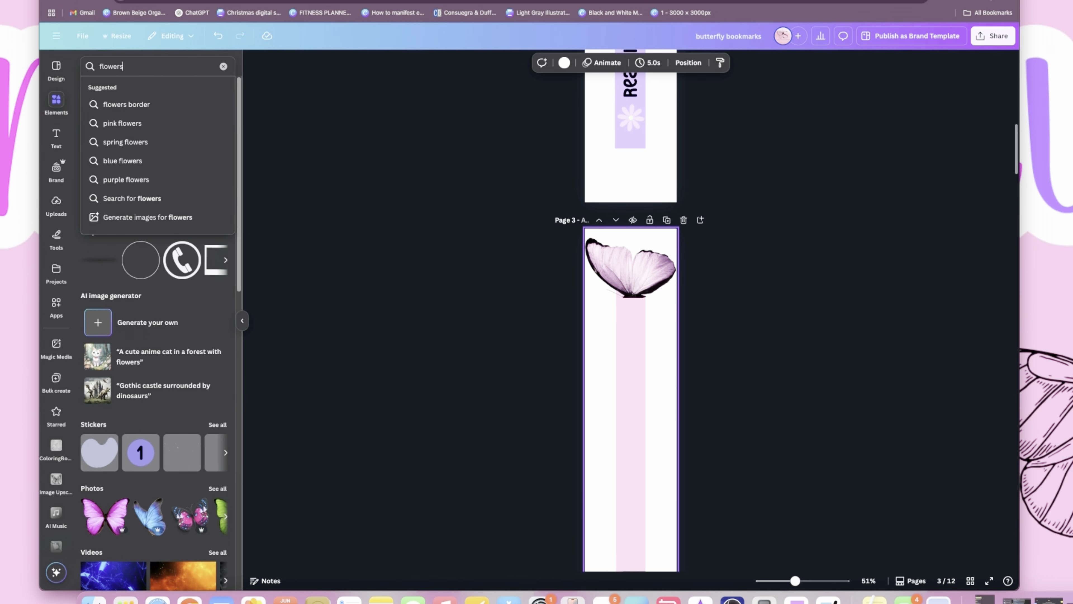
pyautogui.press('Return')
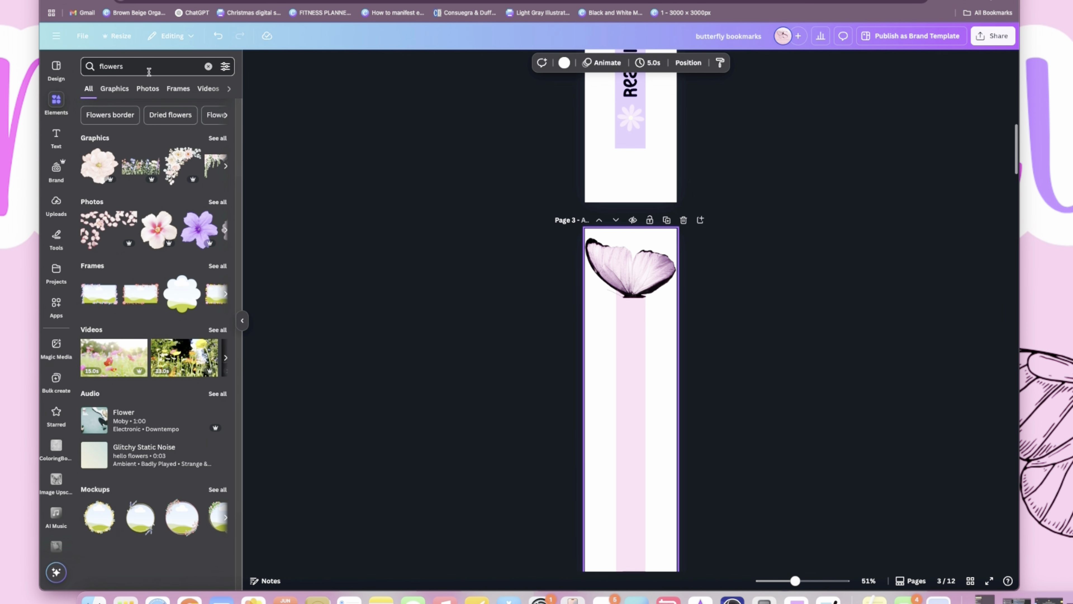
pyautogui.click(149, 72)
pyautogui.press('BackSpace')
pyautogui.press('Return')
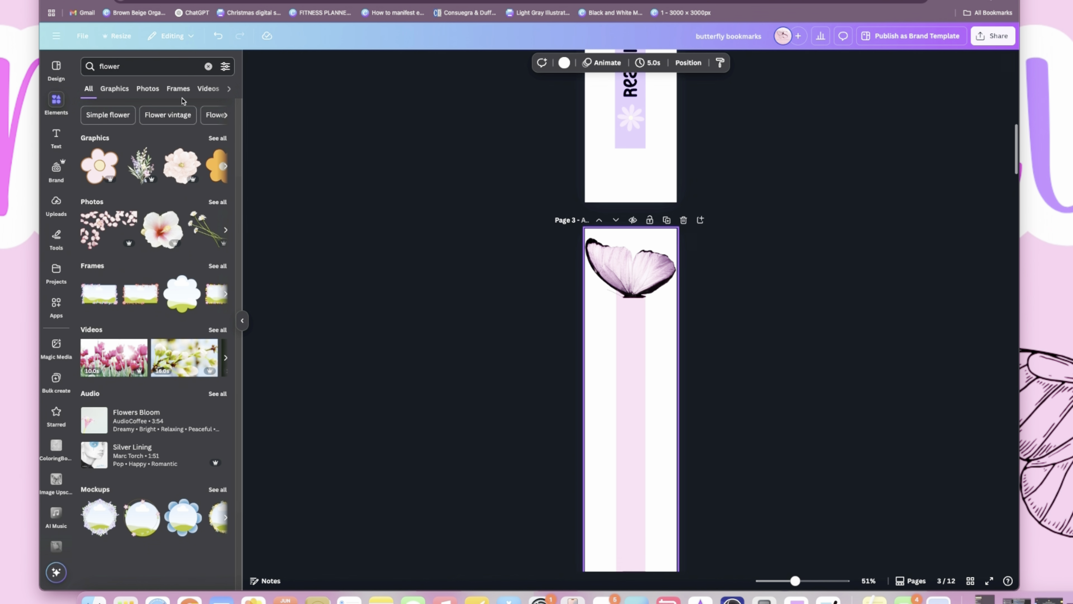
pyautogui.click(218, 138)
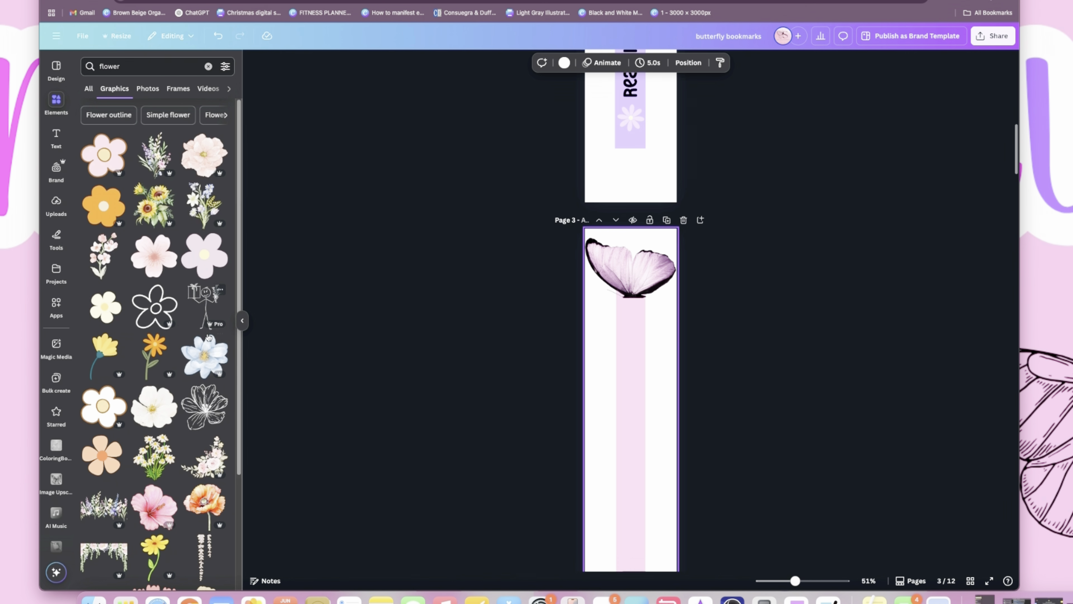
# - Browse the flower graphics and look through the collection containing the white "Daisy flower groovy" graphic
pyautogui.scroll(-1, 208, 338)
pyautogui.scroll(-1, 208, 337)
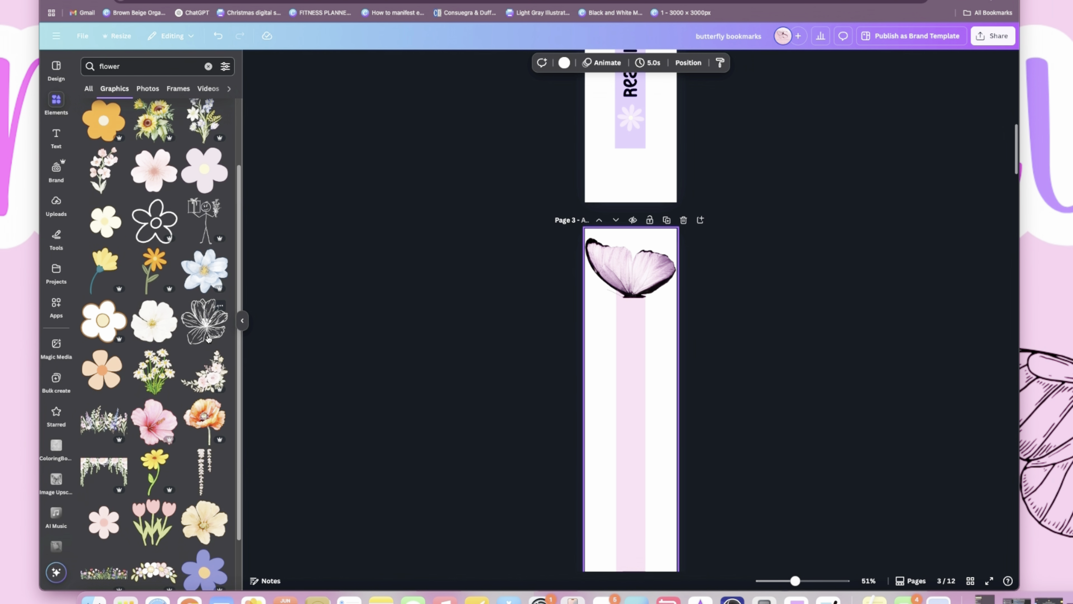
pyautogui.scroll(-2, 209, 338)
pyautogui.scroll(-8, 209, 339)
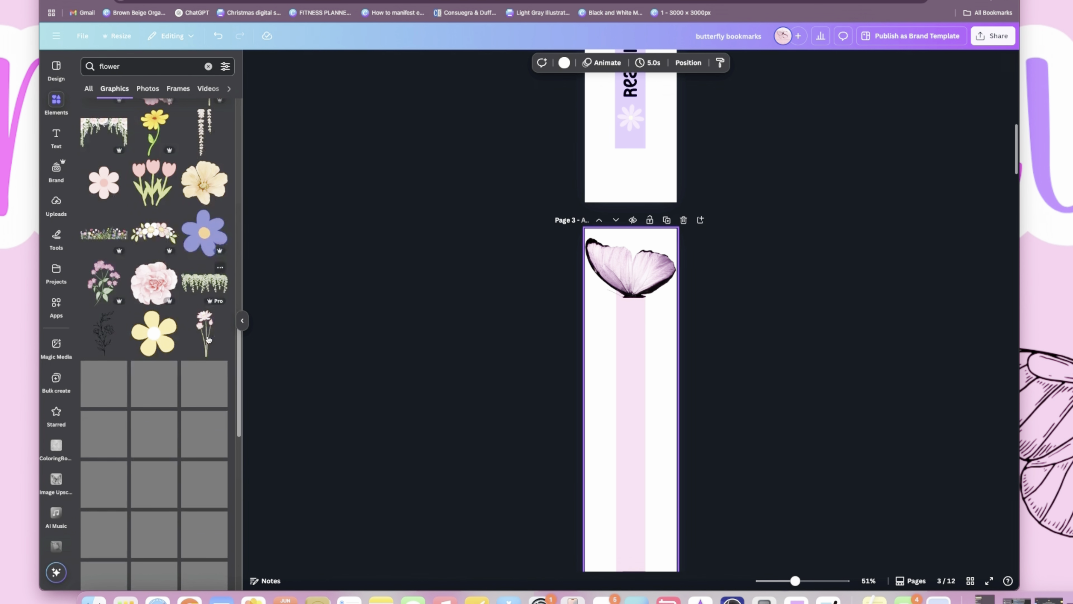
pyautogui.scroll(-6, 207, 337)
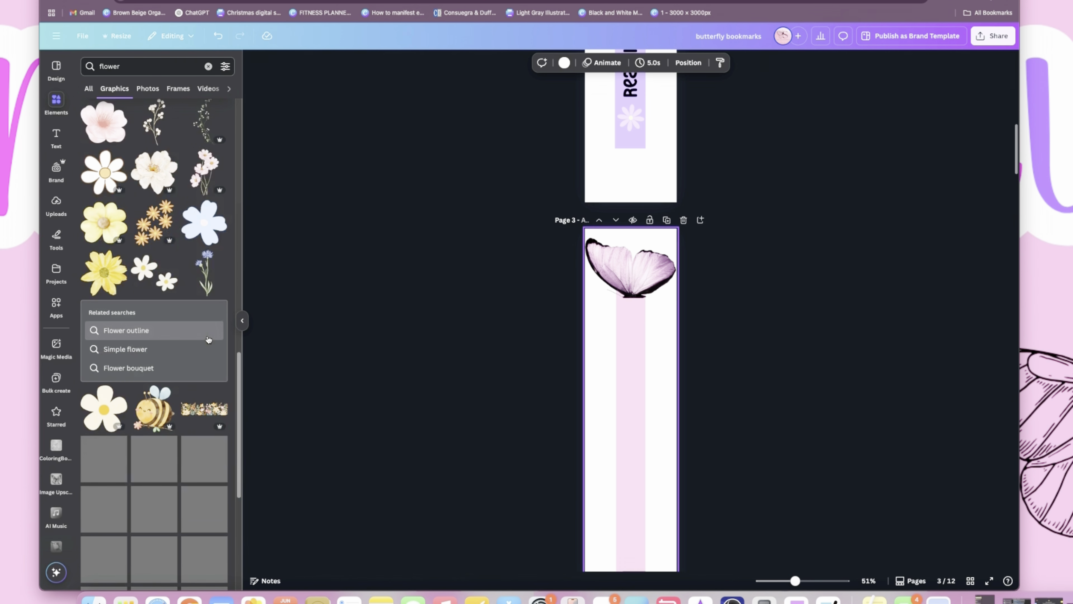
pyautogui.scroll(-3, 209, 339)
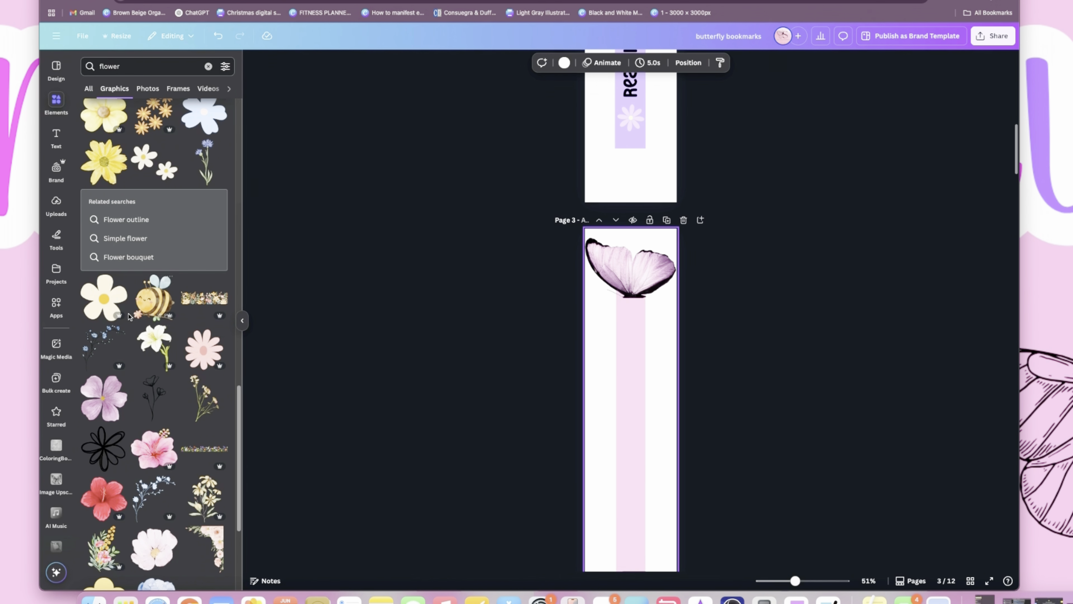
pyautogui.click(119, 281)
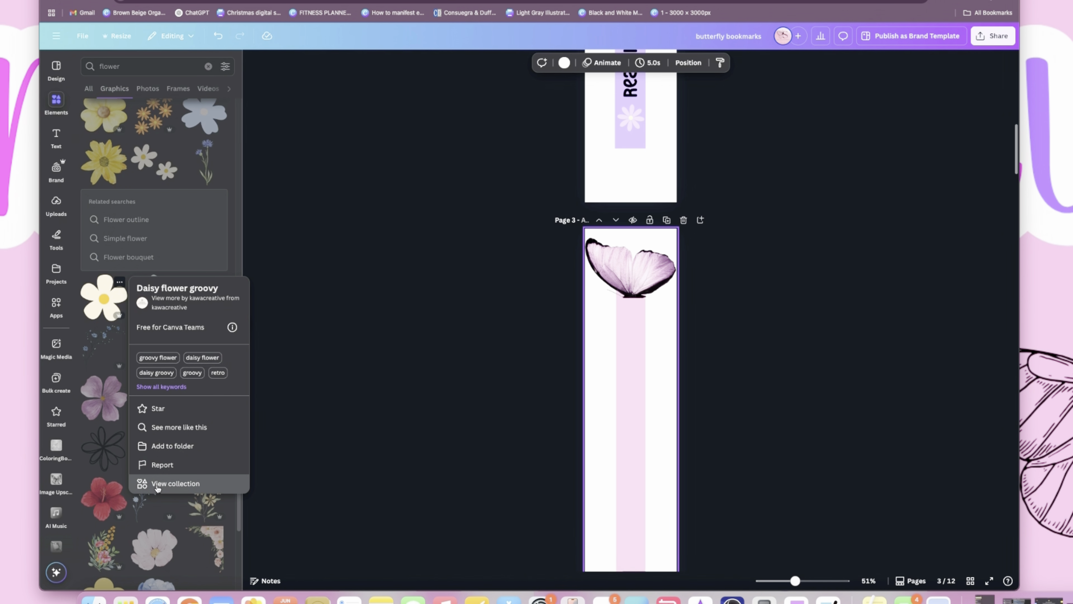
pyautogui.click(175, 483)
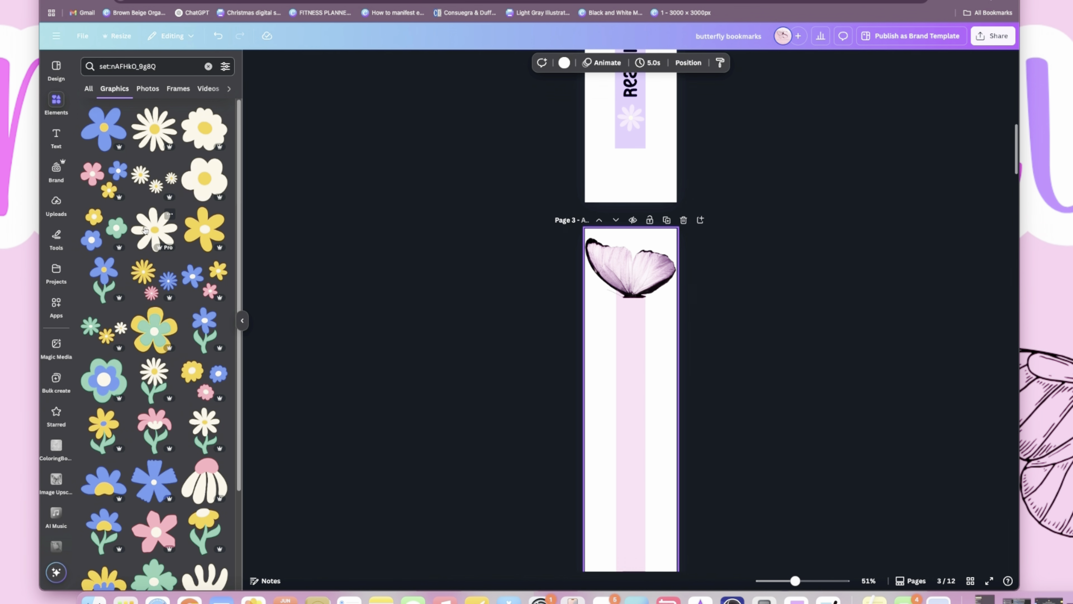
pyautogui.scroll(-3, 153, 237)
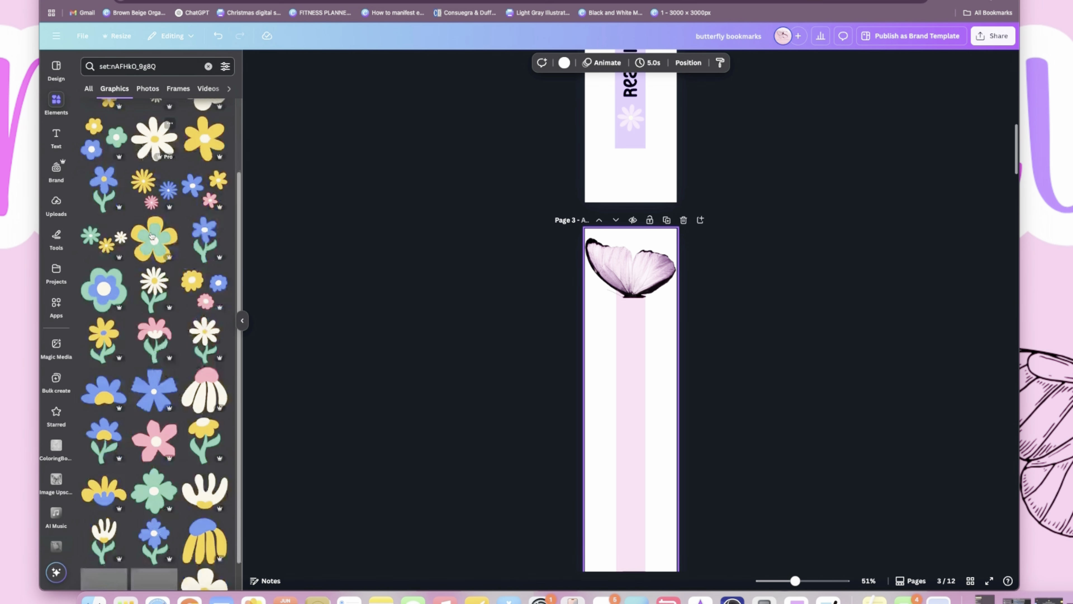
pyautogui.scroll(3, 152, 237)
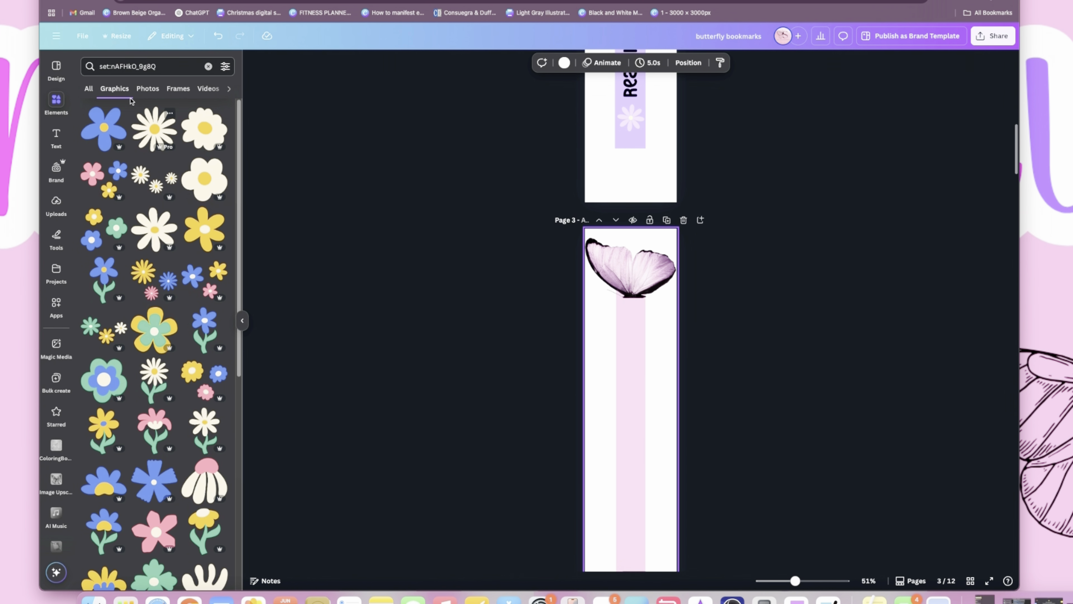
# - Search the elements for "flower" again and check the details of the pink "Retro flower illustration" graphic
pyautogui.click(208, 66)
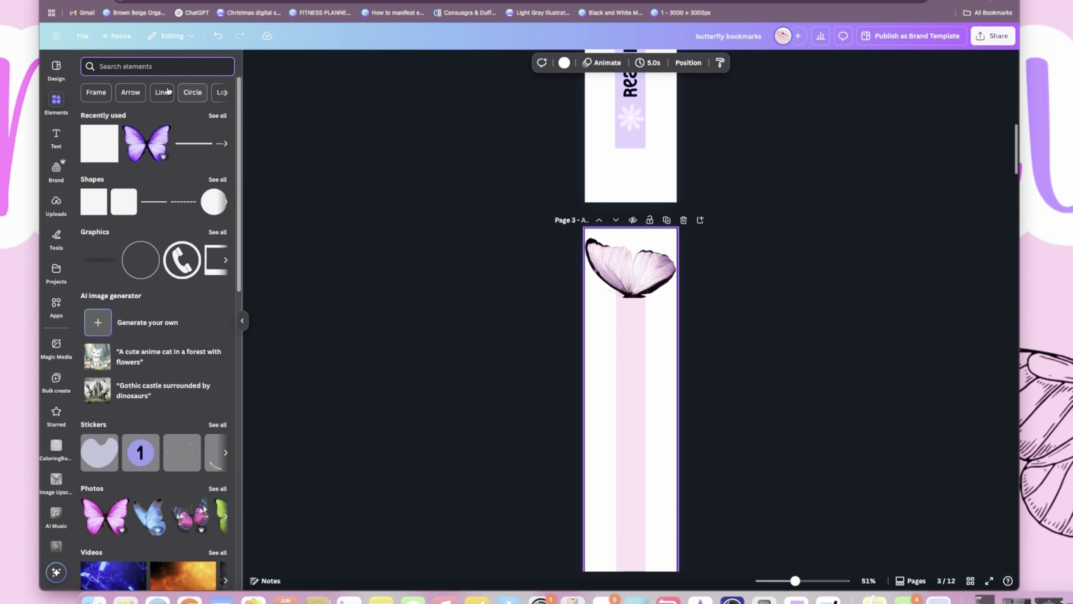
pyautogui.write('flo')
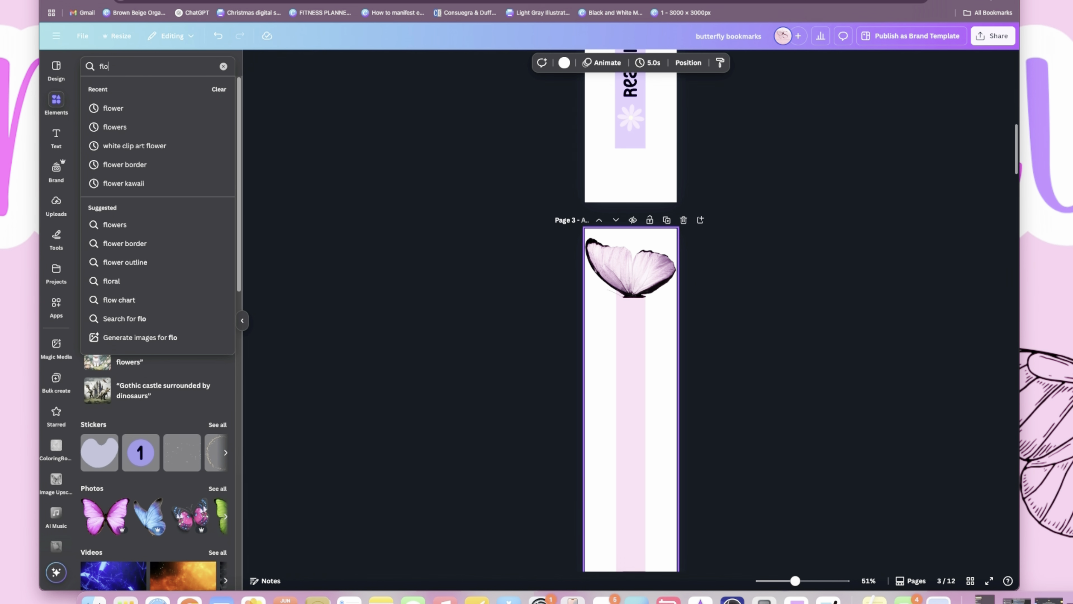
pyautogui.click(136, 107)
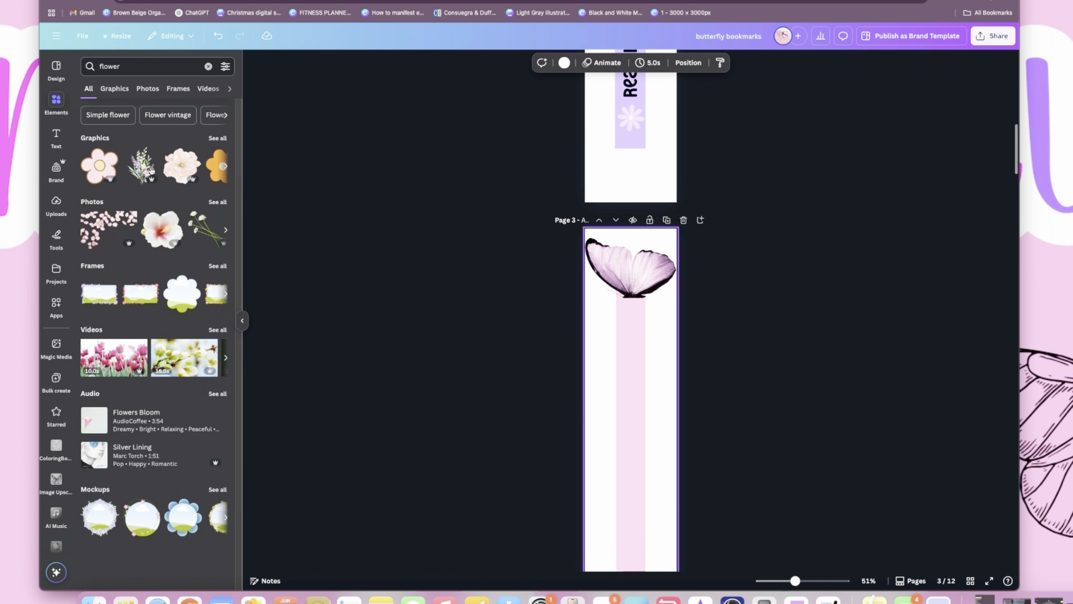
pyautogui.click(217, 138)
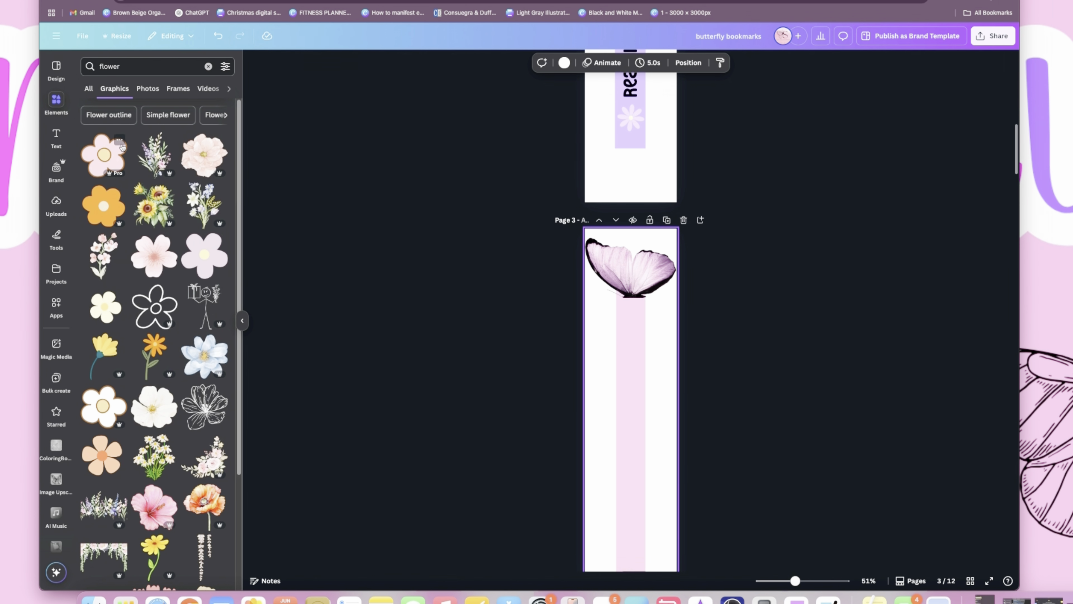
pyautogui.click(120, 141)
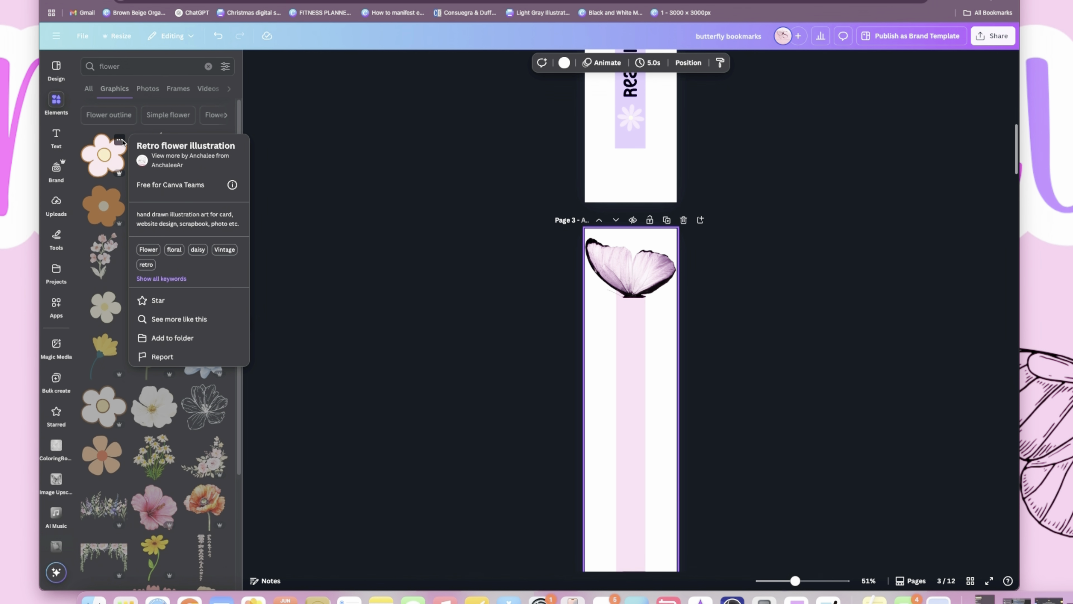
pyautogui.click(104, 175)
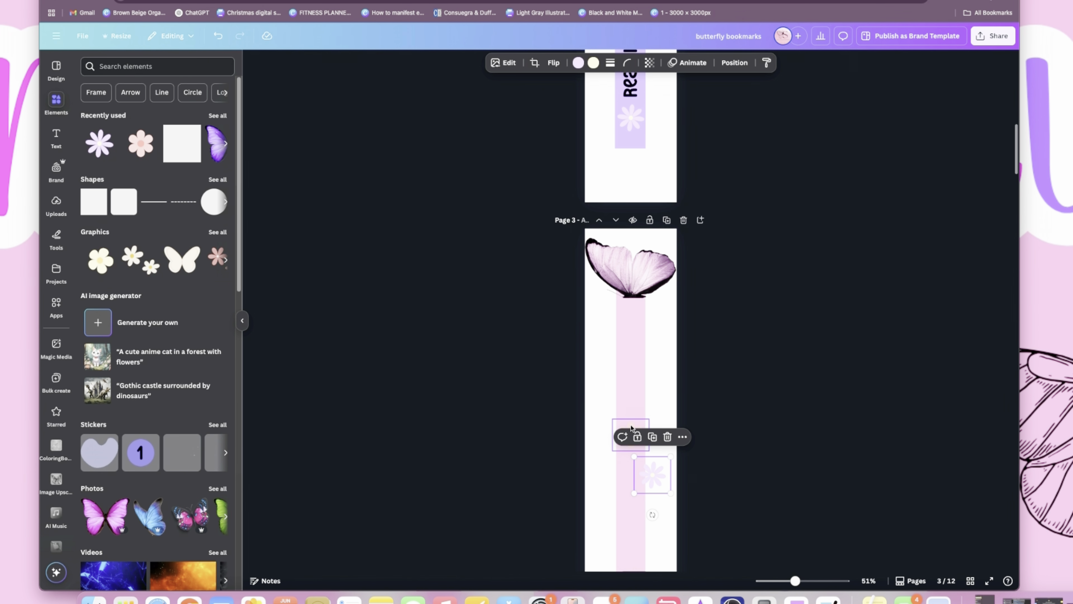
# - Delete the small pink flower from page 3 and move the lilac daisy onto the strip just below the upper wing
pyautogui.click(631, 428)
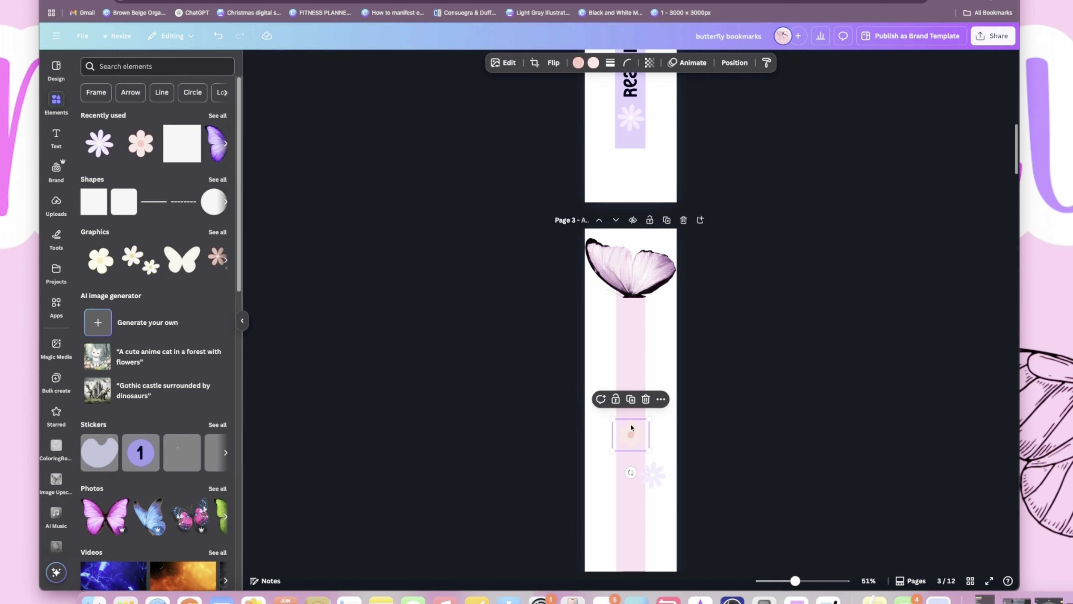
pyautogui.press('Delete')
pyautogui.moveTo(649, 479); pyautogui.dragTo(630, 337)
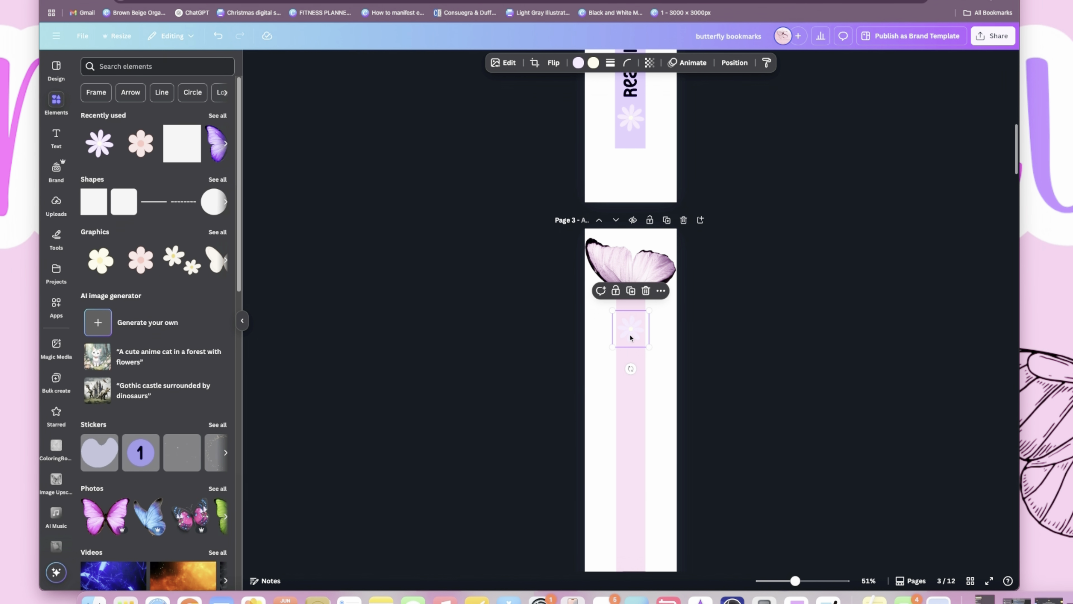
# - Try the pale pink document color on the daisy's petals, and set them to the muted mauve document color
pyautogui.click(577, 63)
pyautogui.click(197, 186)
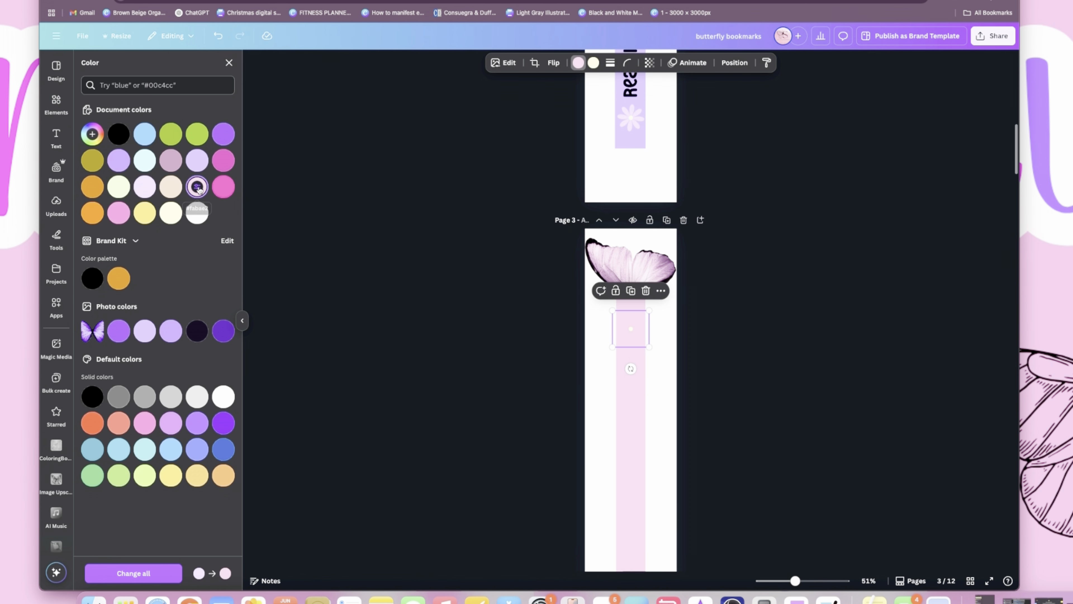
pyautogui.click(197, 188)
pyautogui.click(239, 200)
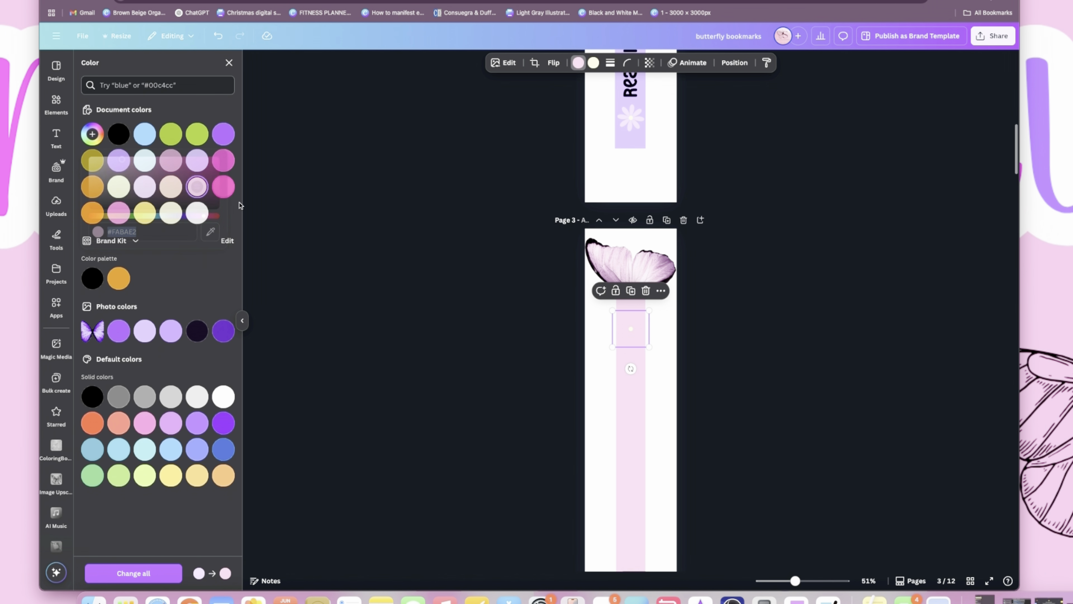
pyautogui.click(169, 161)
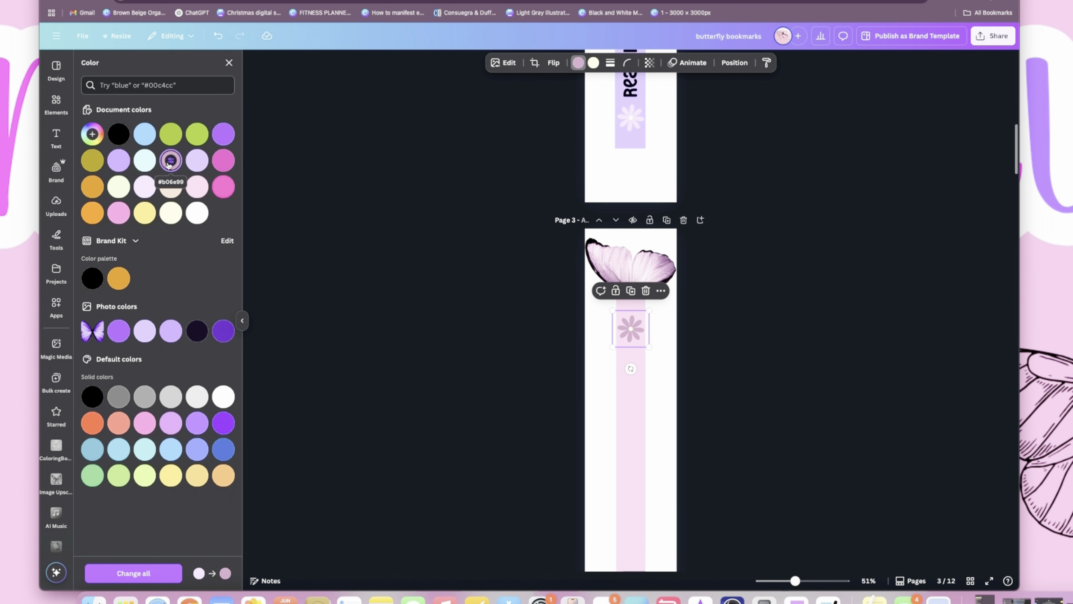
pyautogui.click(658, 372)
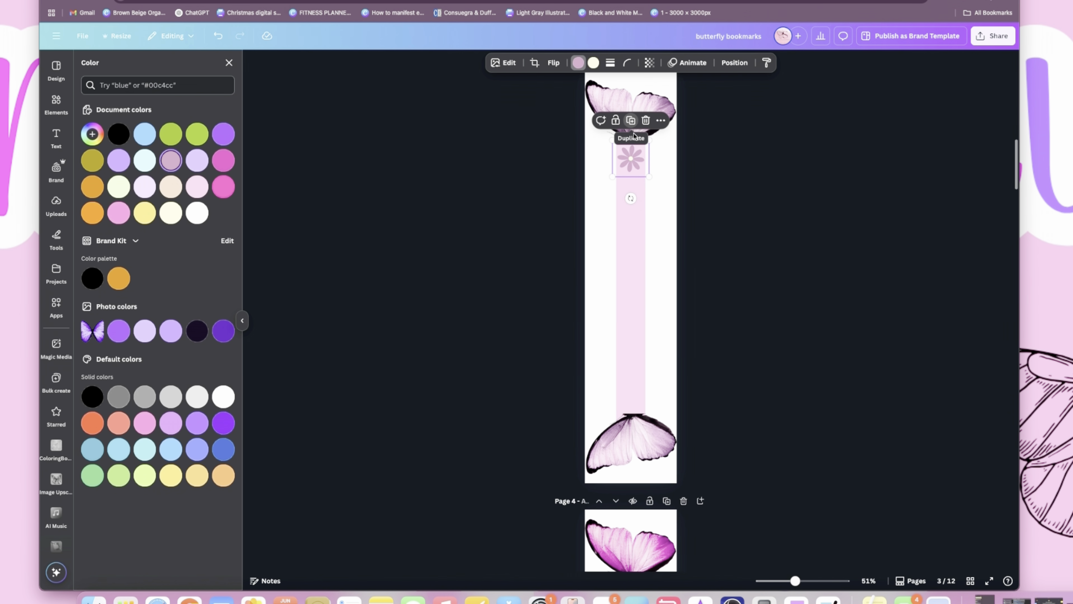
# - Duplicate the mauve daisy and place the copy on the strip just above the lower wing of page 3
pyautogui.click(631, 124)
pyautogui.moveTo(631, 173); pyautogui.dragTo(633, 395)
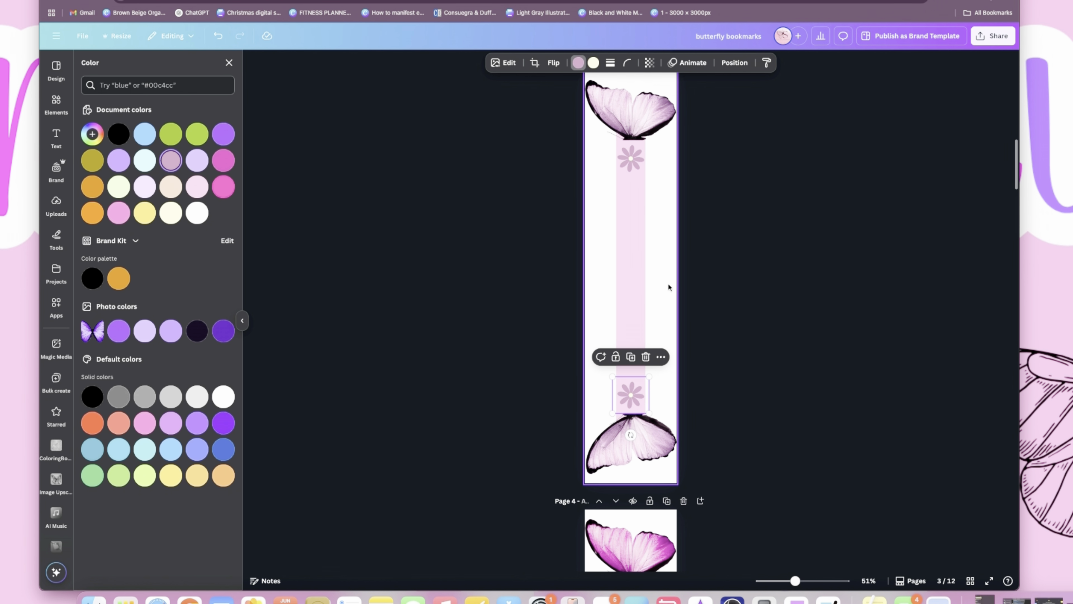
pyautogui.click(666, 258)
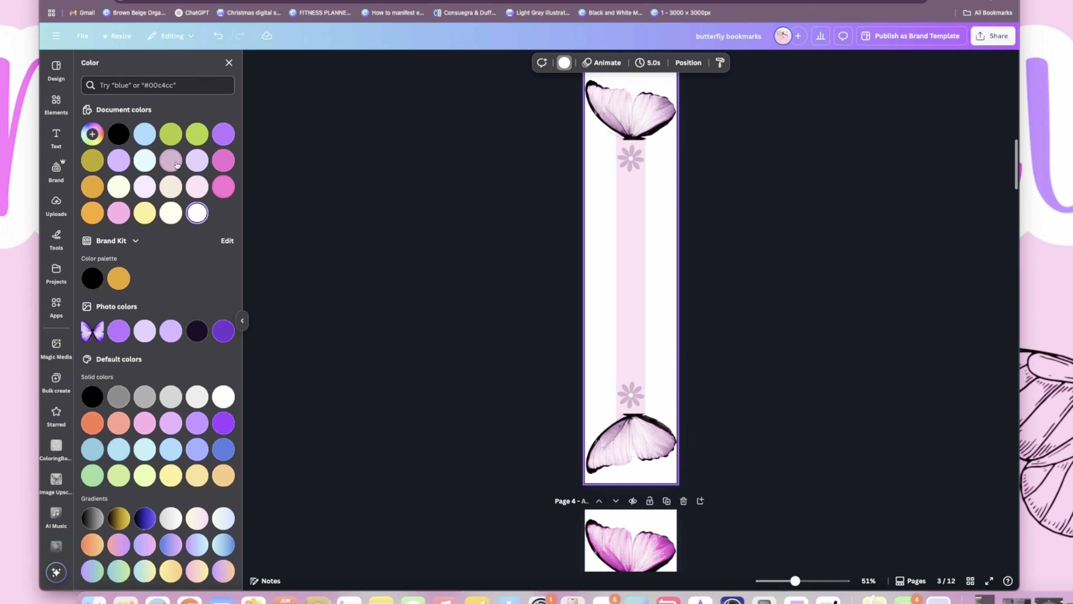
pyautogui.click(60, 141)
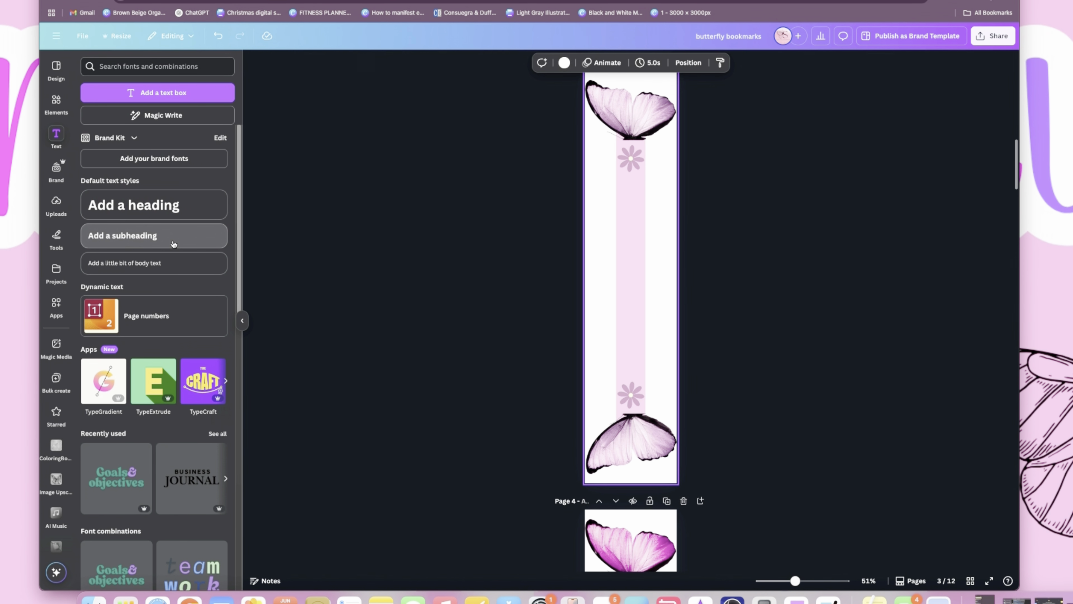
pyautogui.click(127, 235)
pyautogui.click(662, 287)
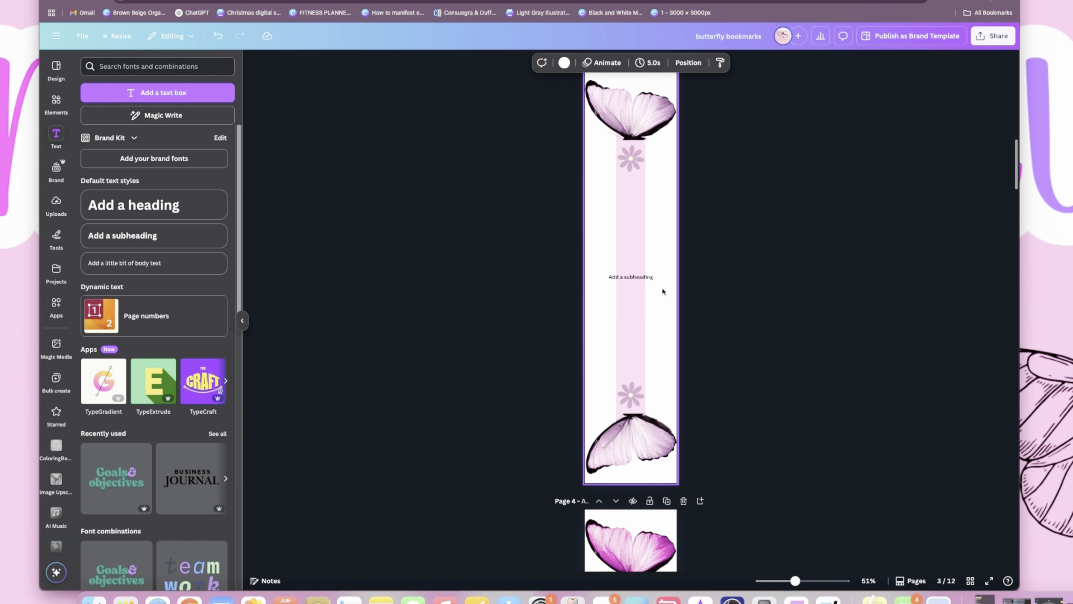
pyautogui.click(645, 277)
pyautogui.press('Delete')
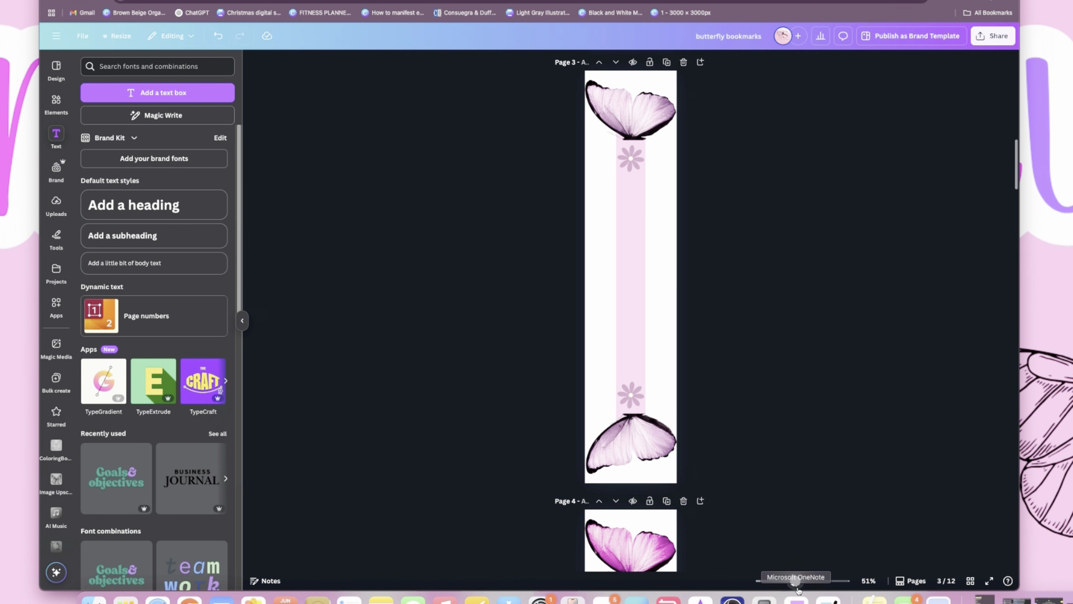
# - Add a heading text box to page 3 of the bookmark design
pyautogui.moveTo(795, 581); pyautogui.dragTo(805, 588)
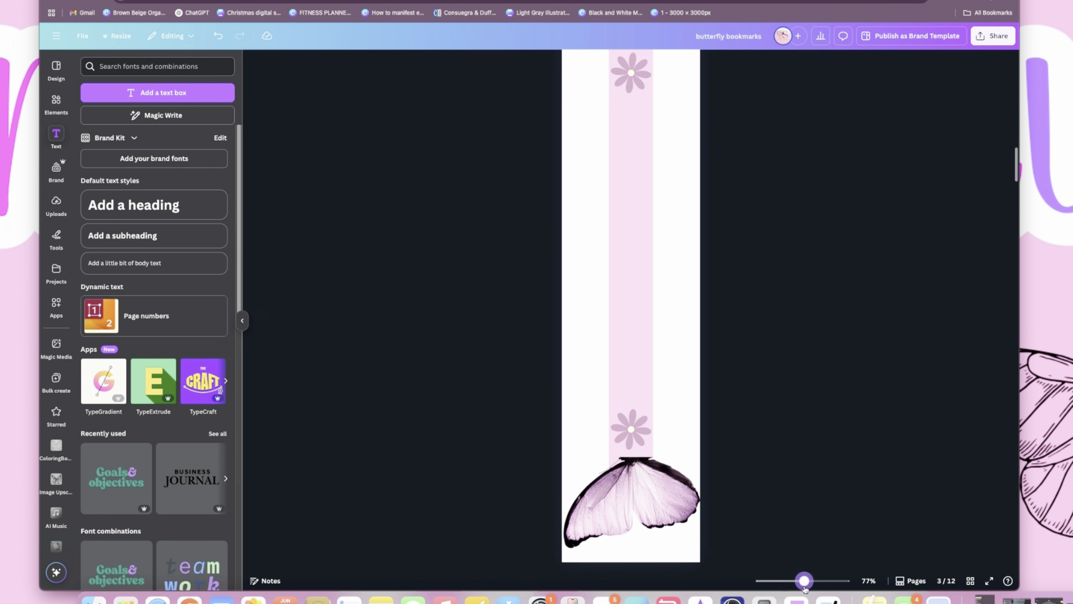
pyautogui.click(160, 206)
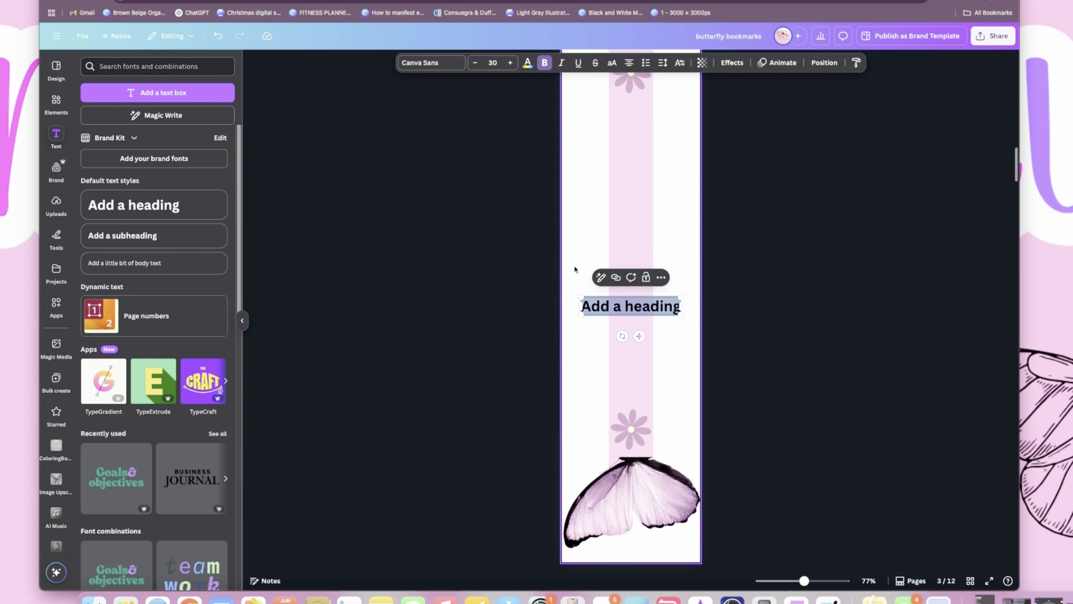
# - Check the font and size of the vertical text on page 2, and select the heading placeholder text on page 3
pyautogui.scroll(10, 629, 272)
pyautogui.scroll(2, 629, 275)
pyautogui.click(634, 258)
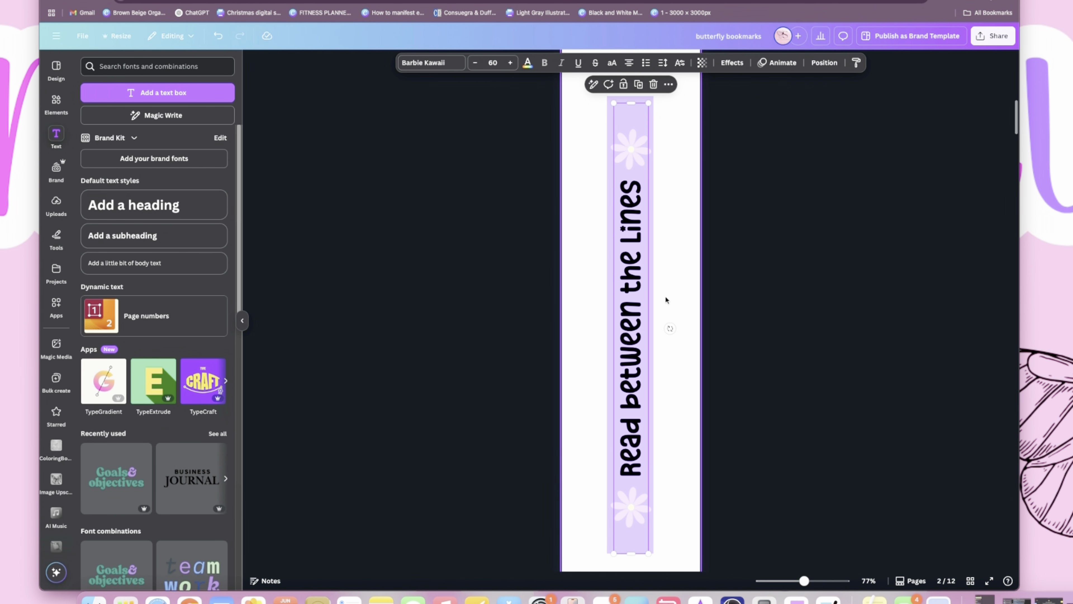
pyautogui.scroll(-1, 654, 301)
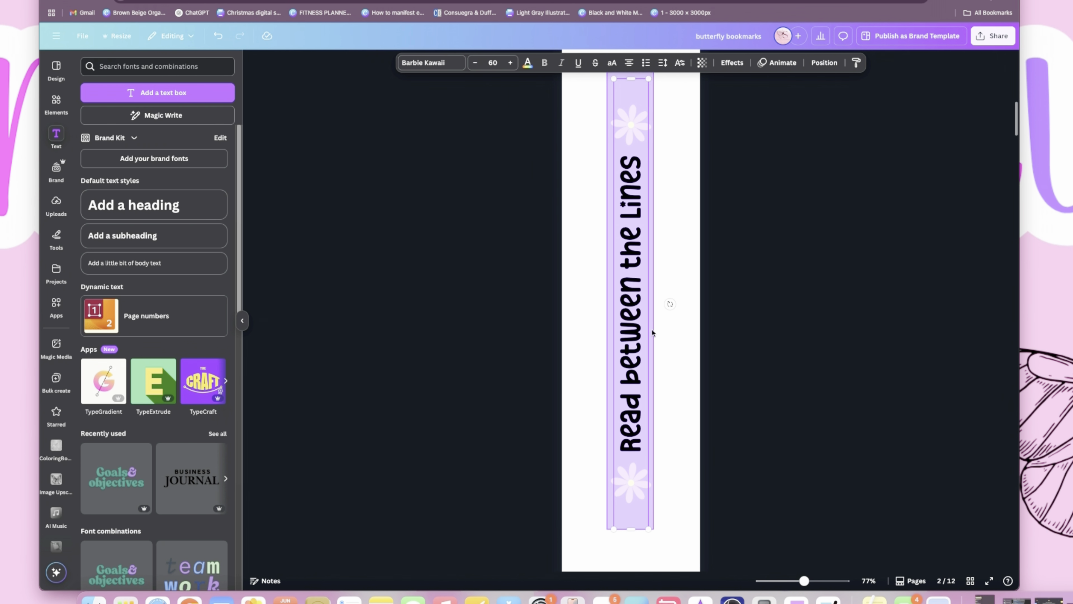
pyautogui.scroll(-10, 612, 317)
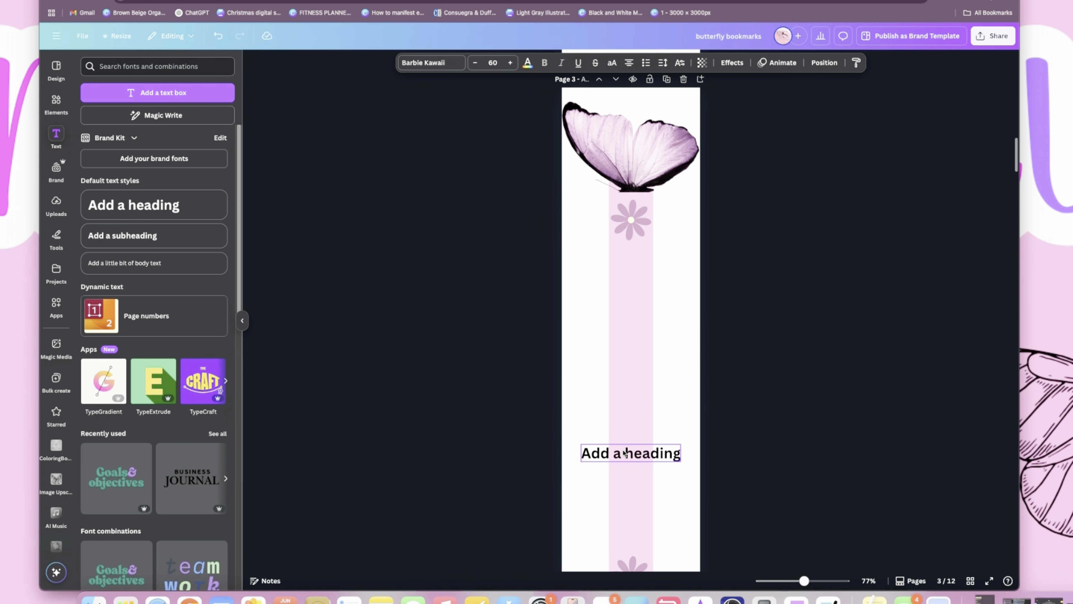
pyautogui.doubleClick(622, 451)
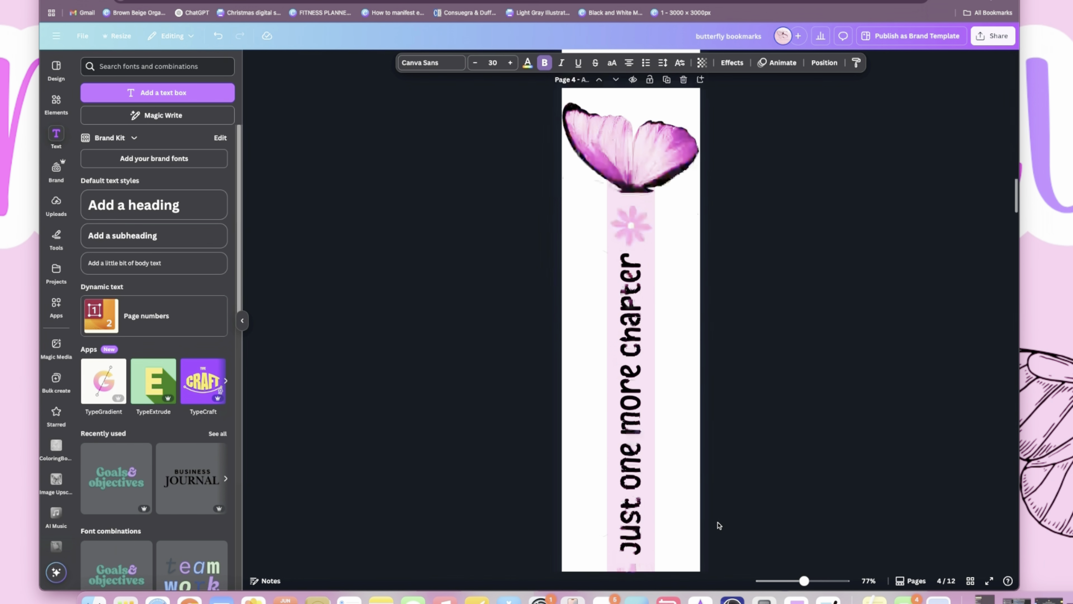
pyautogui.scroll(-10, 718, 526)
pyautogui.scroll(-5, 718, 525)
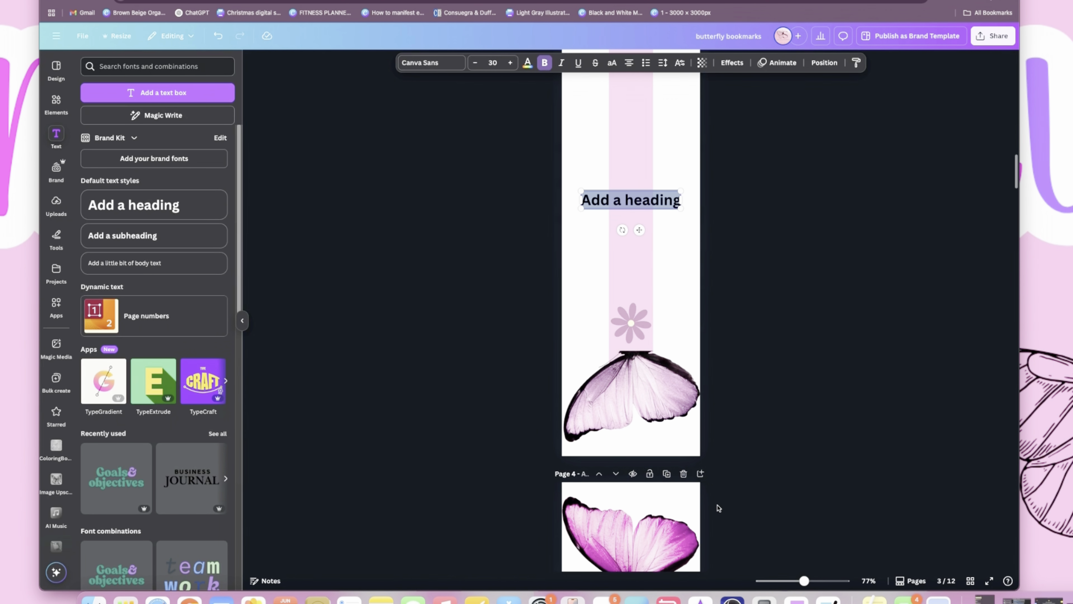
# - Open ChatGPT in a new browser tab with an empty prompt
pyautogui.press('super+t')
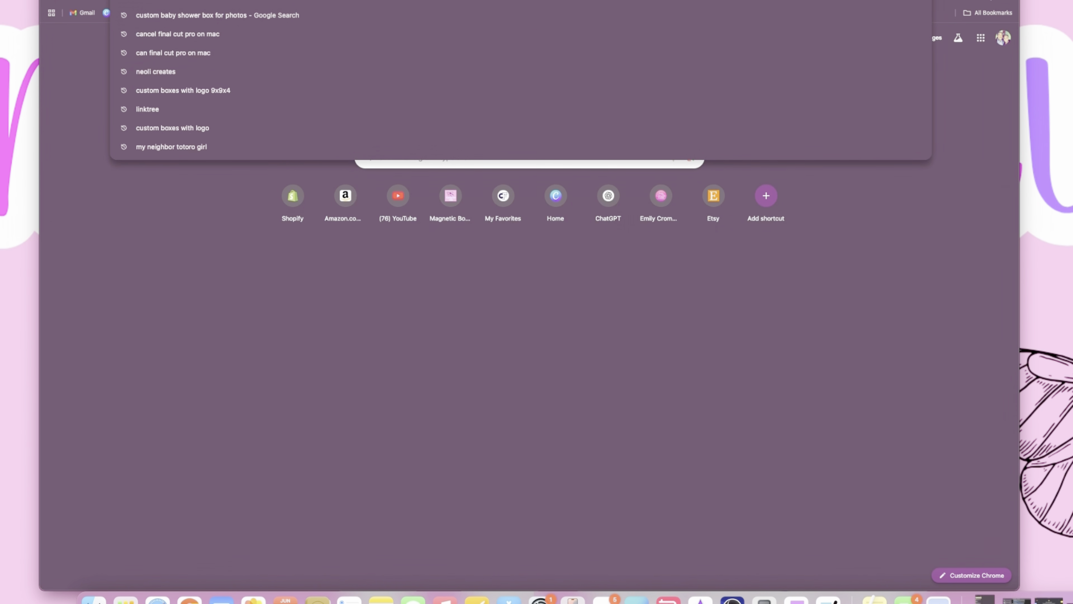
pyautogui.write('chat')
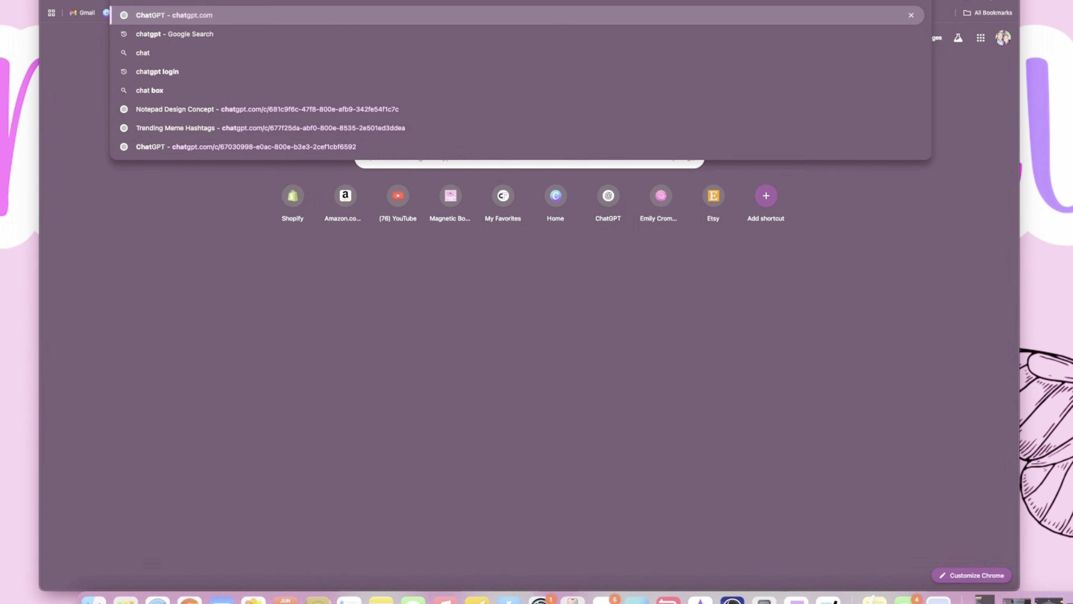
pyautogui.press('Return')
pyautogui.write(']')
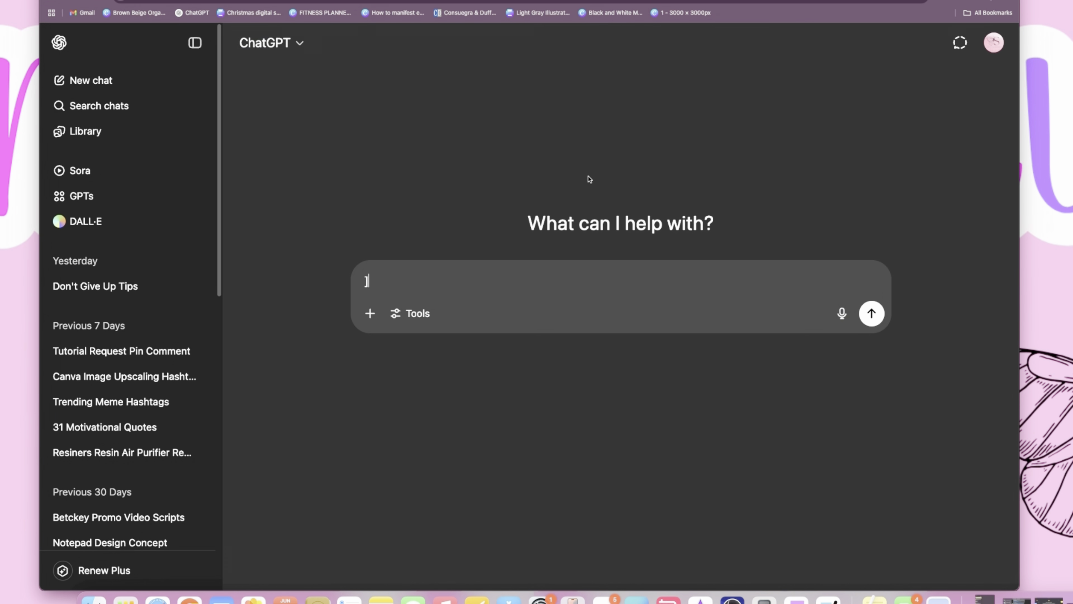
pyautogui.press('BackSpace')
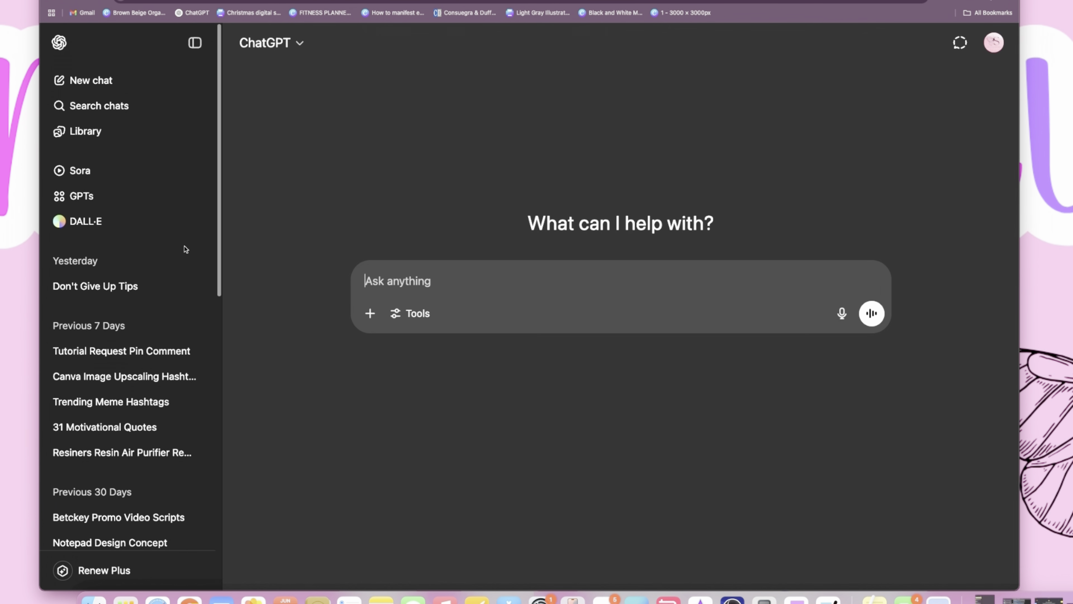
# - Ask ChatGPT to "provide me with a creative book quote for a bookmark"
pyautogui.click(412, 282)
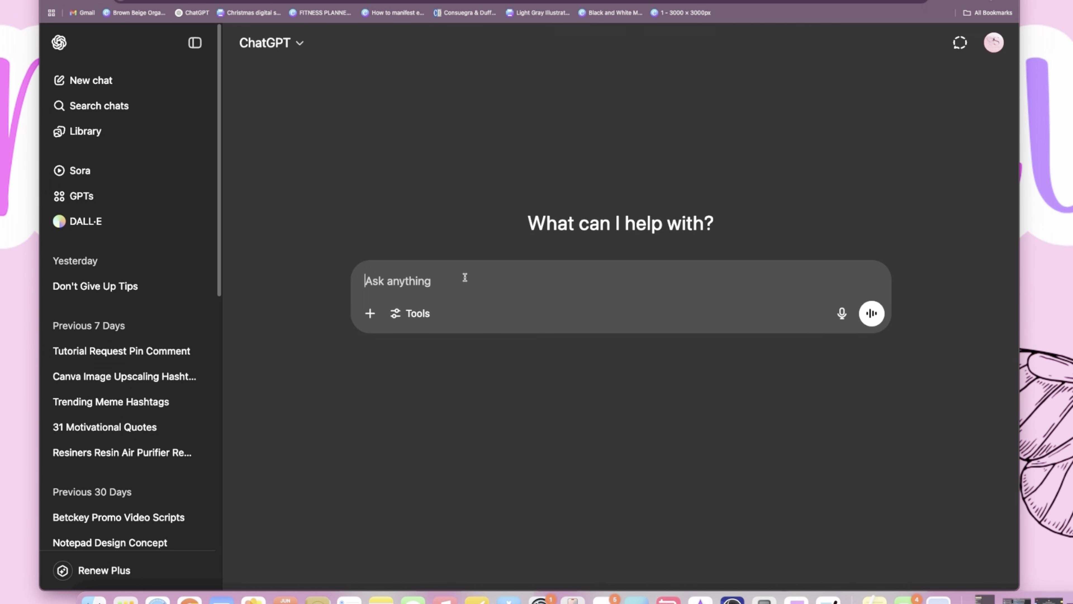
pyautogui.write('provide me with a ')
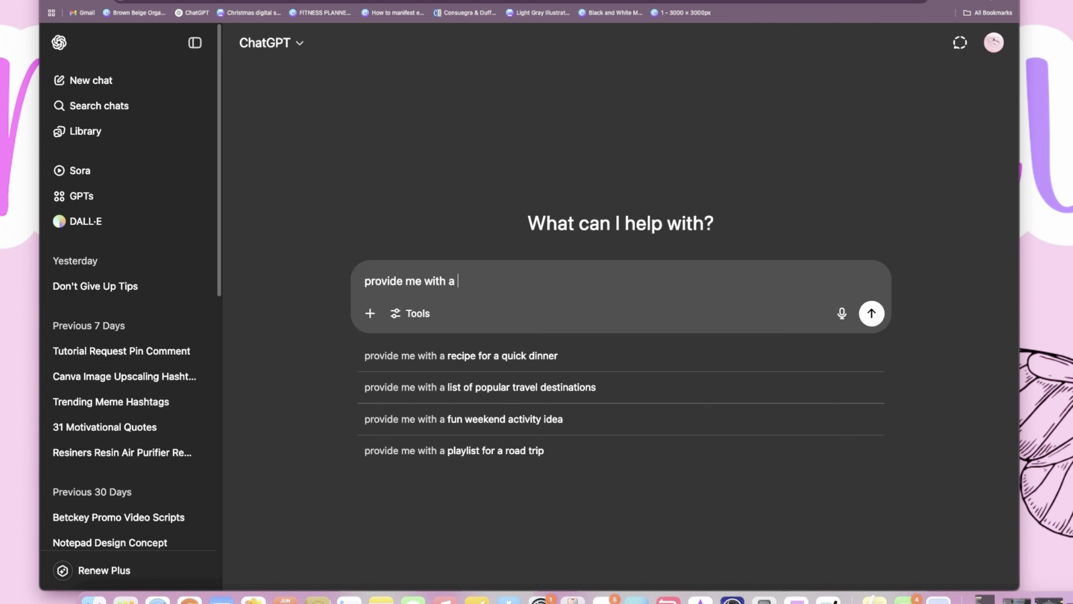
pyautogui.write('creative book')
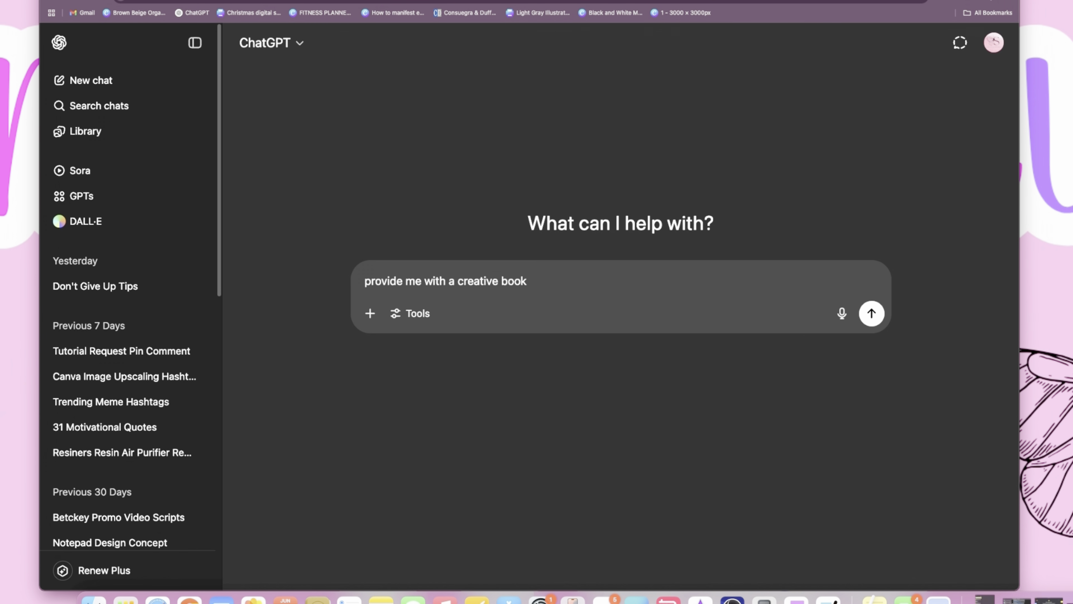
pyautogui.write(' quote for a bookamrk')
pyautogui.press('BackSpace')
pyautogui.press('BackSpace')
pyautogui.press('BackSpace')
pyautogui.press('BackSpace')
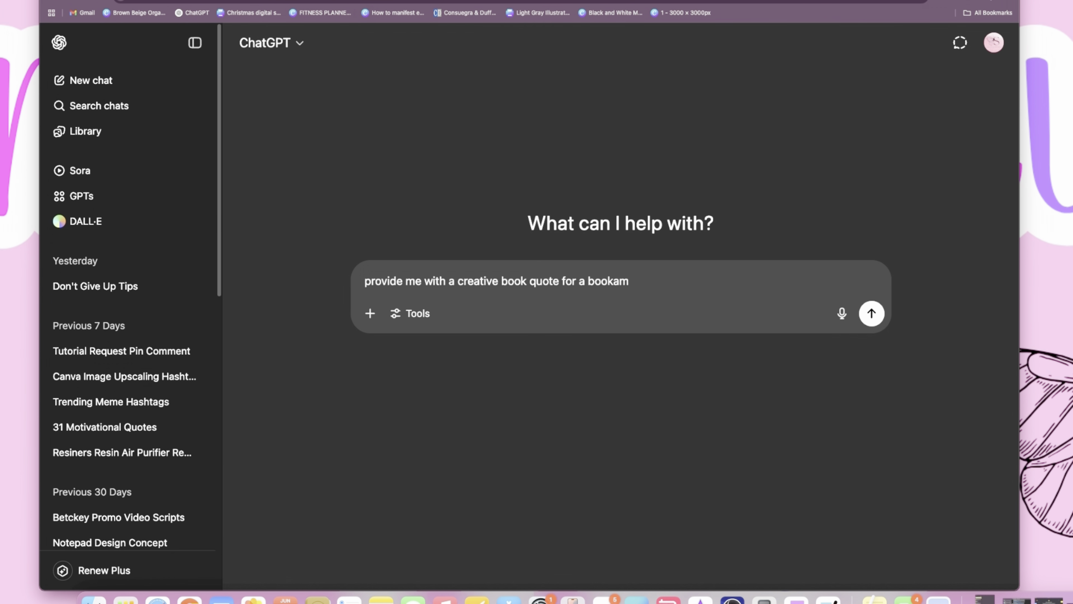
pyautogui.write('mark')
pyautogui.press('Return')
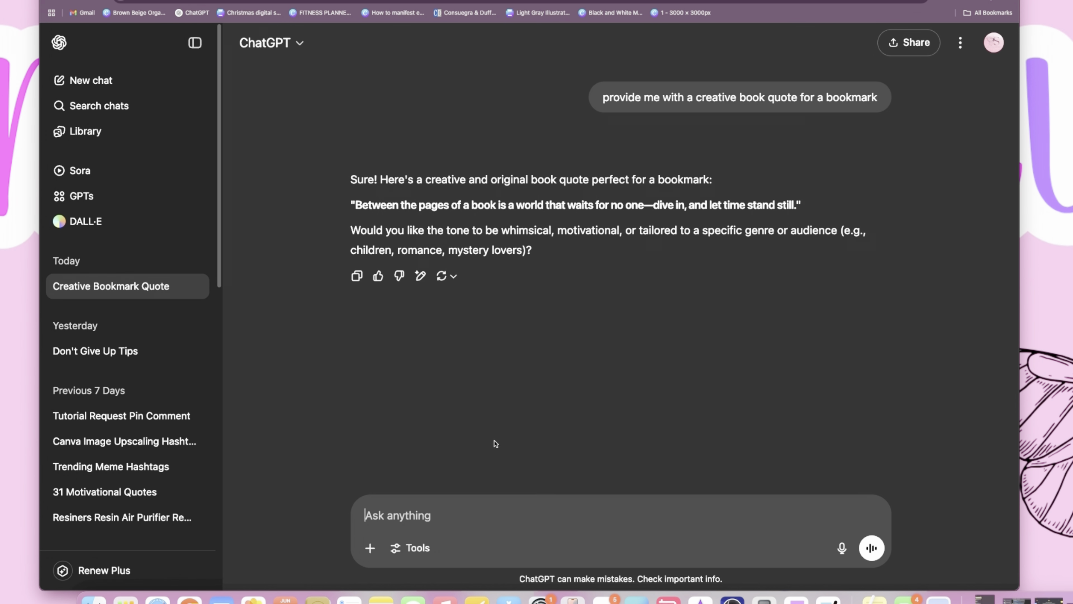
# - Send the follow-up prompts "make it short" and "bookmark saying" to get shorter wording
pyautogui.write('make it short')
pyautogui.press('Return')
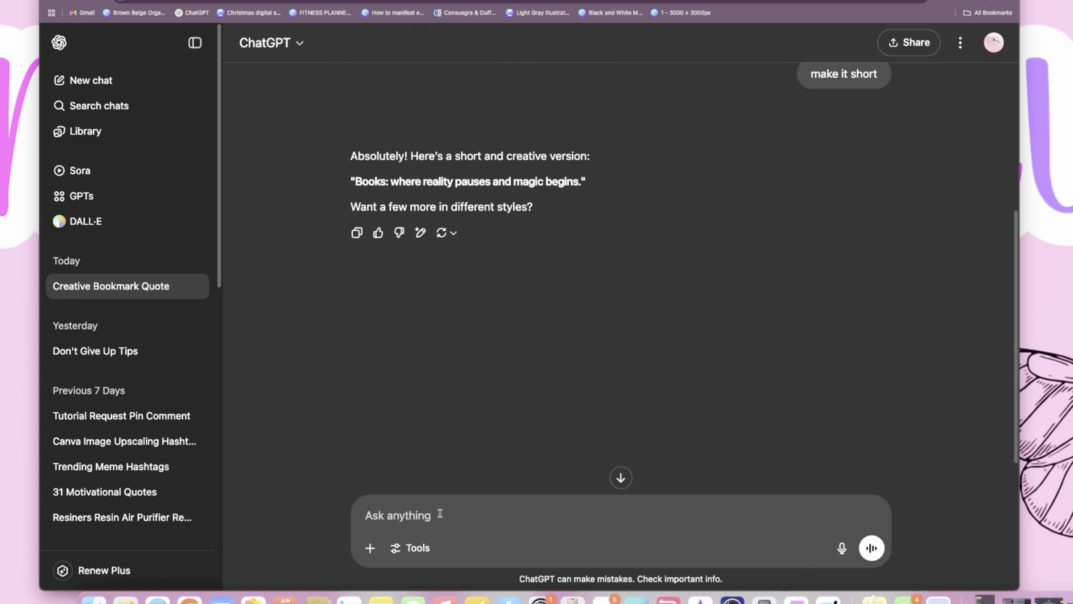
pyautogui.write('bookmark saying')
pyautogui.press('Return')
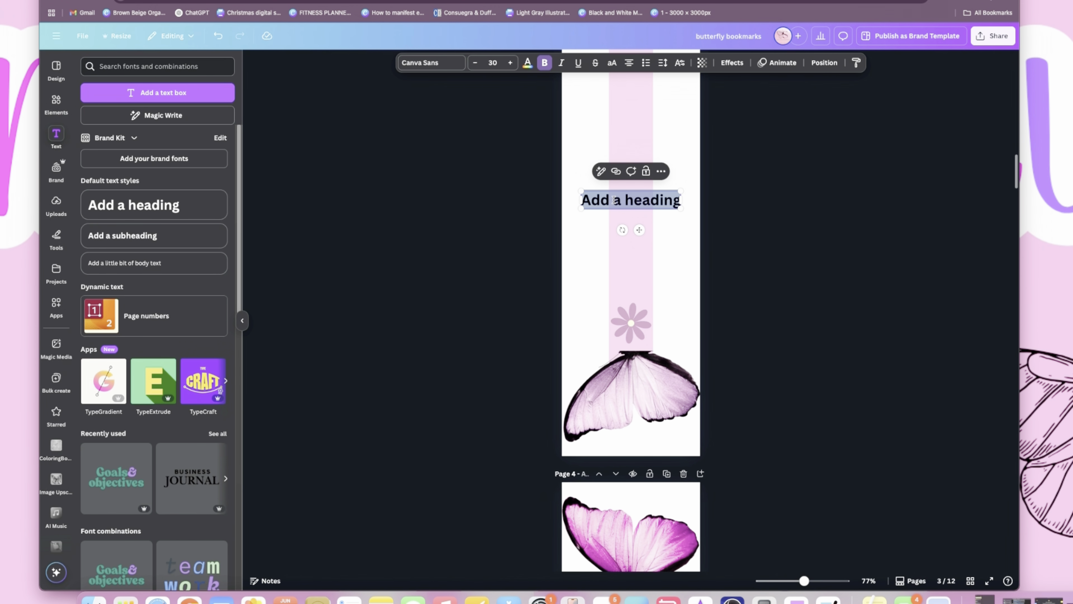
# - Back in Canva, replace the page 3 heading placeholder with "Read. Escape. Repeat." and set its font to Barbie Kawaii Regular
pyautogui.write('Read. Escape. Repeat.')
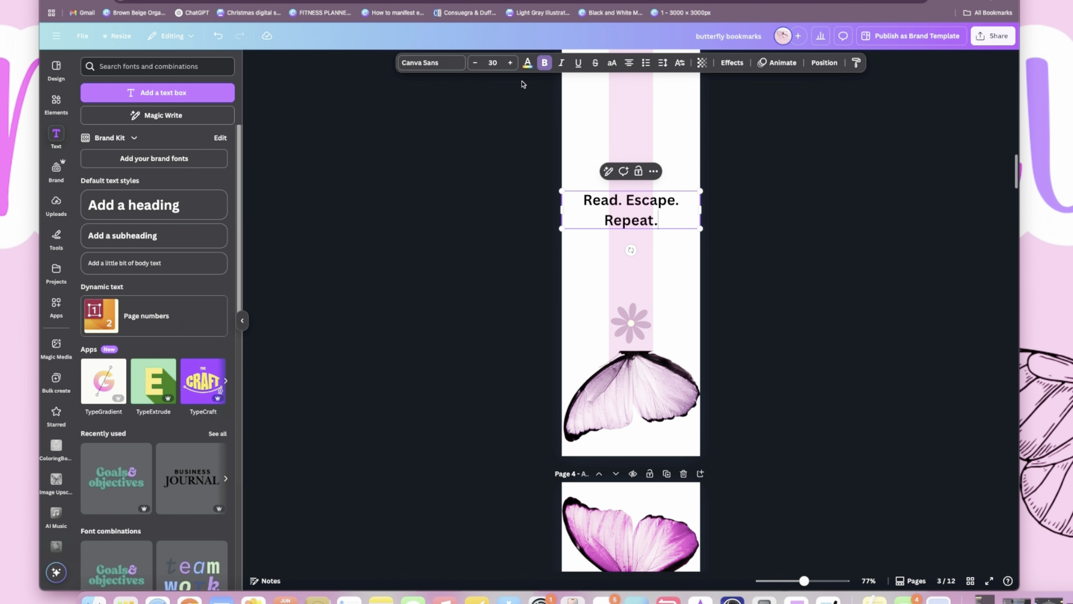
pyautogui.click(433, 63)
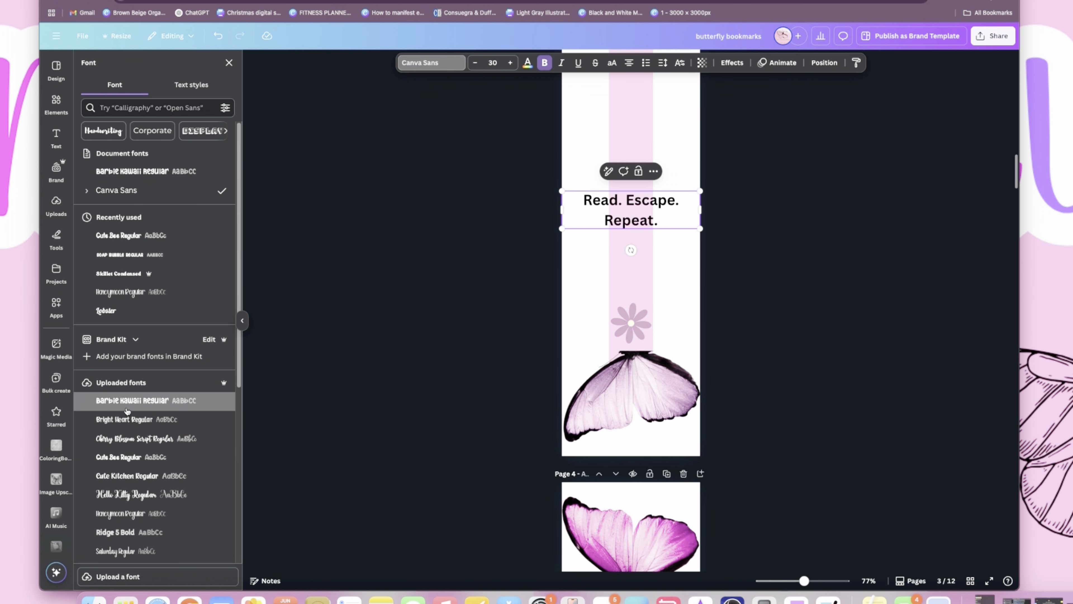
pyautogui.click(132, 401)
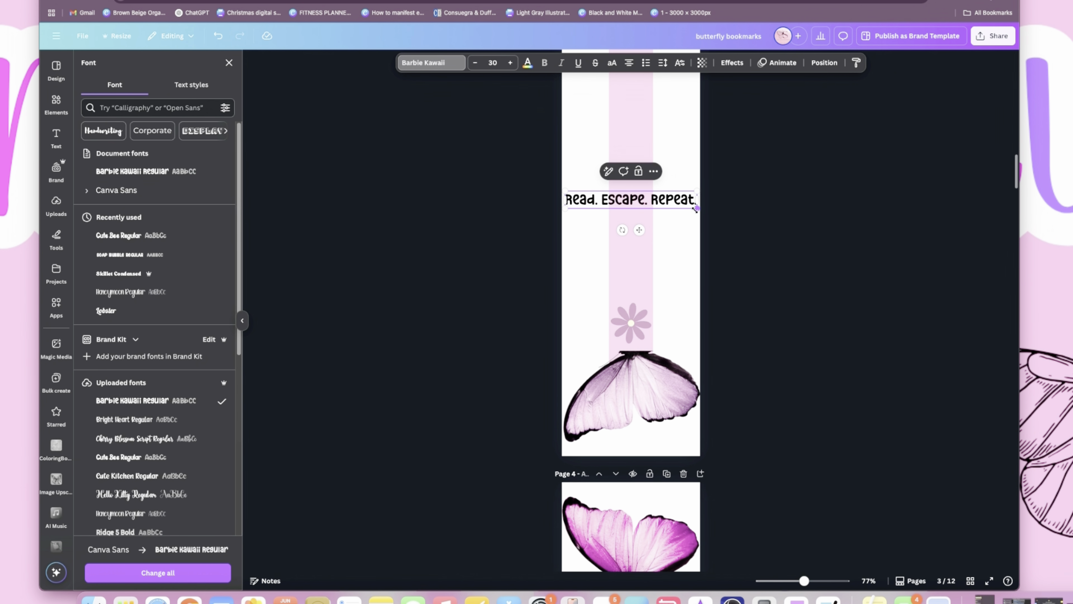
# - Rotate the "Read. Escape. Repeat." text to read vertically upward, enlarge it to size 60, and center it on the strip between the daisies
pyautogui.moveTo(622, 229); pyautogui.dragTo(658, 199)
pyautogui.scroll(3, 647, 194)
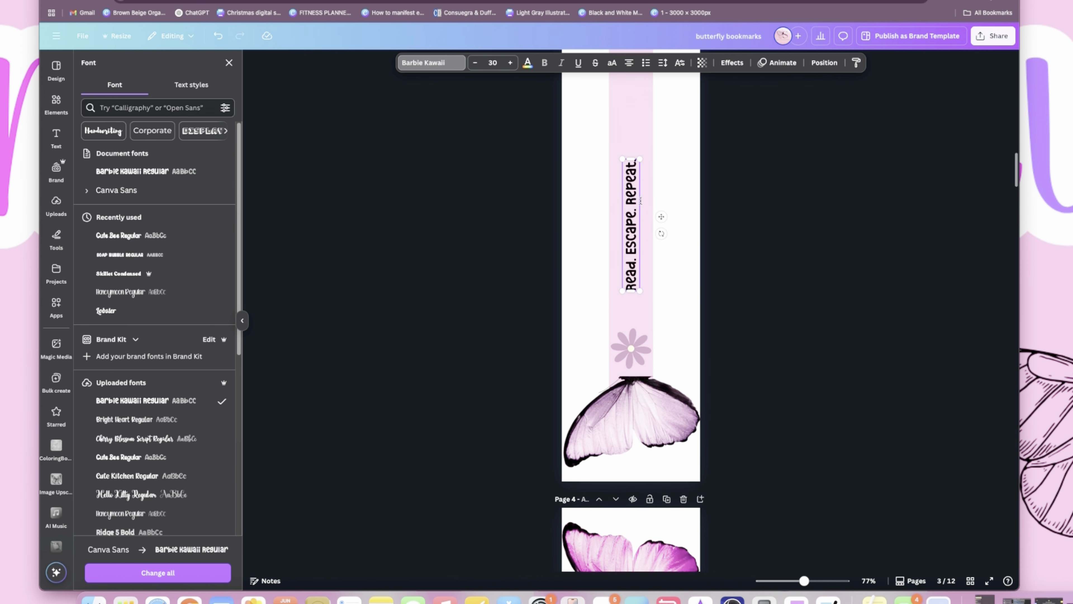
pyautogui.scroll(4, 642, 188)
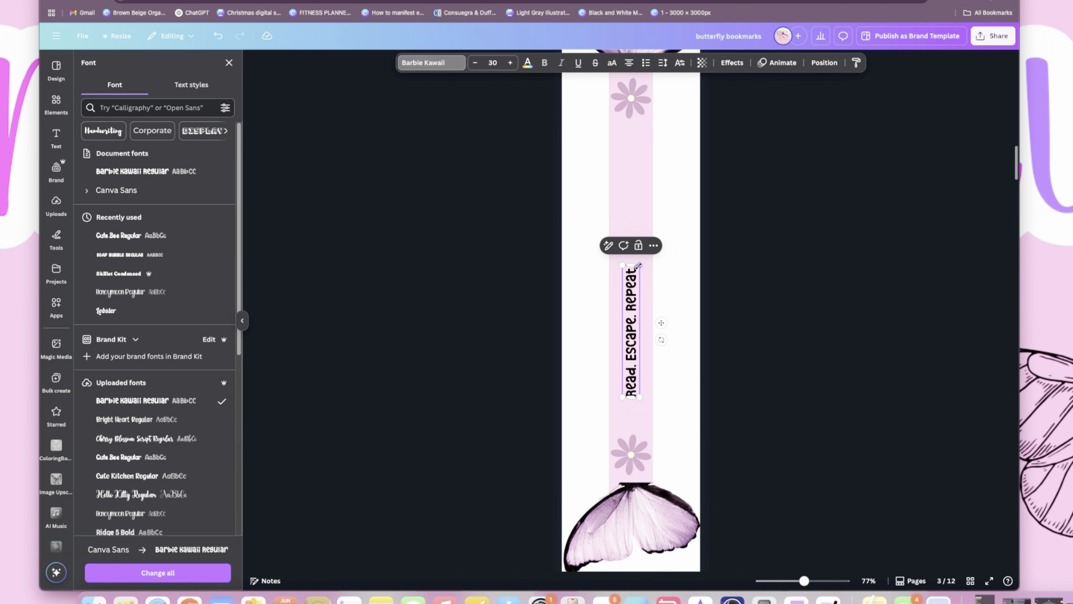
pyautogui.moveTo(639, 265); pyautogui.dragTo(649, 134)
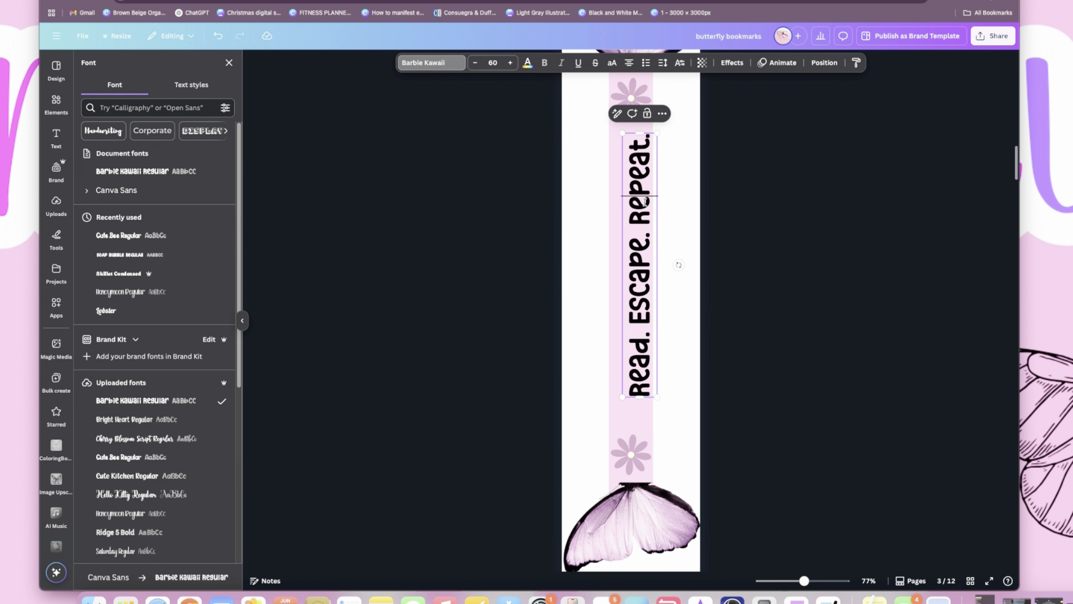
pyautogui.click(677, 263)
pyautogui.moveTo(629, 217); pyautogui.dragTo(621, 224)
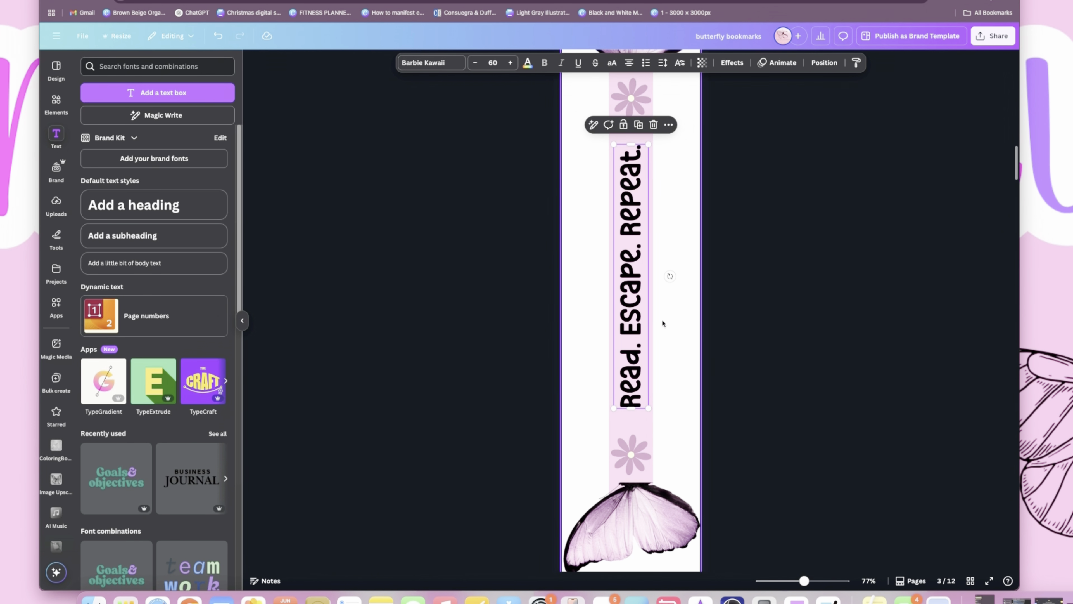
# - Review the whole page 3 bookmark and its elements, comparing it with the strip on page 2
pyautogui.scroll(3, 697, 347)
pyautogui.scroll(-5, 697, 347)
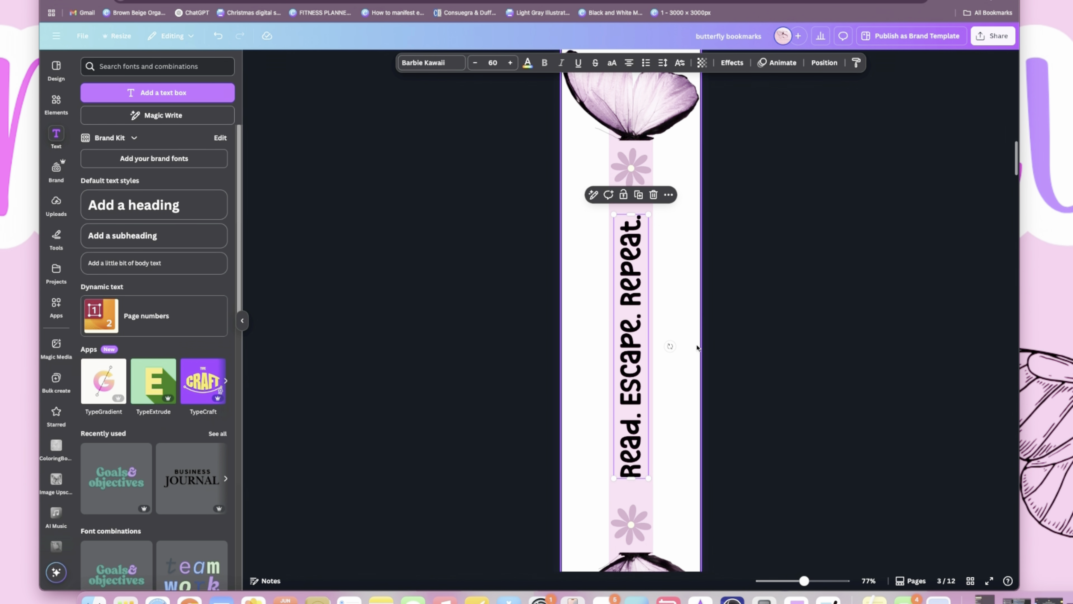
pyautogui.scroll(3, 697, 348)
pyautogui.click(698, 348)
pyautogui.moveTo(803, 580); pyautogui.dragTo(797, 581)
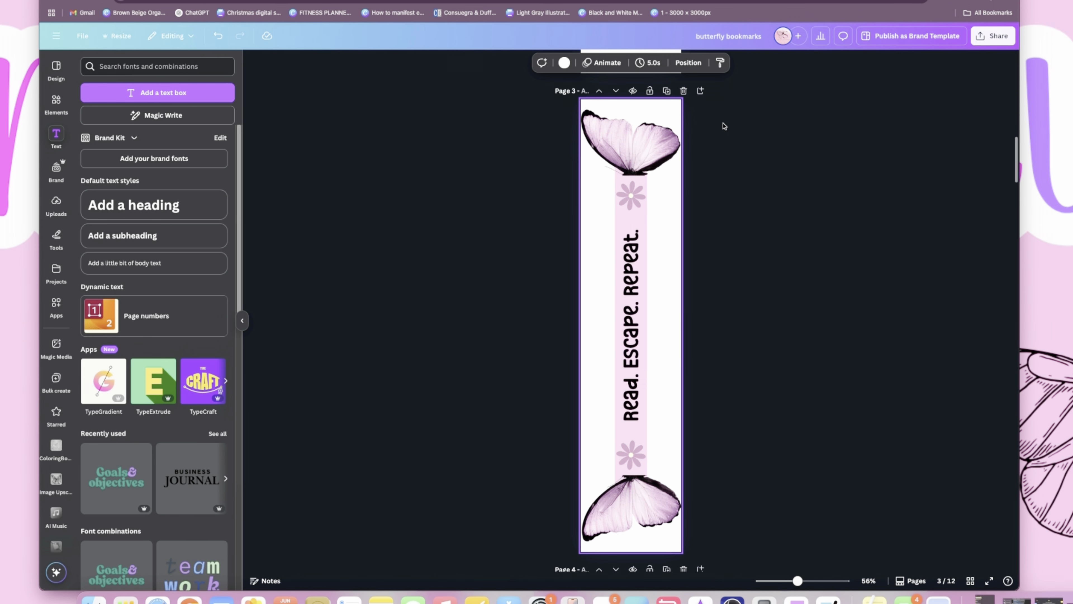
pyautogui.scroll(5, 608, 318)
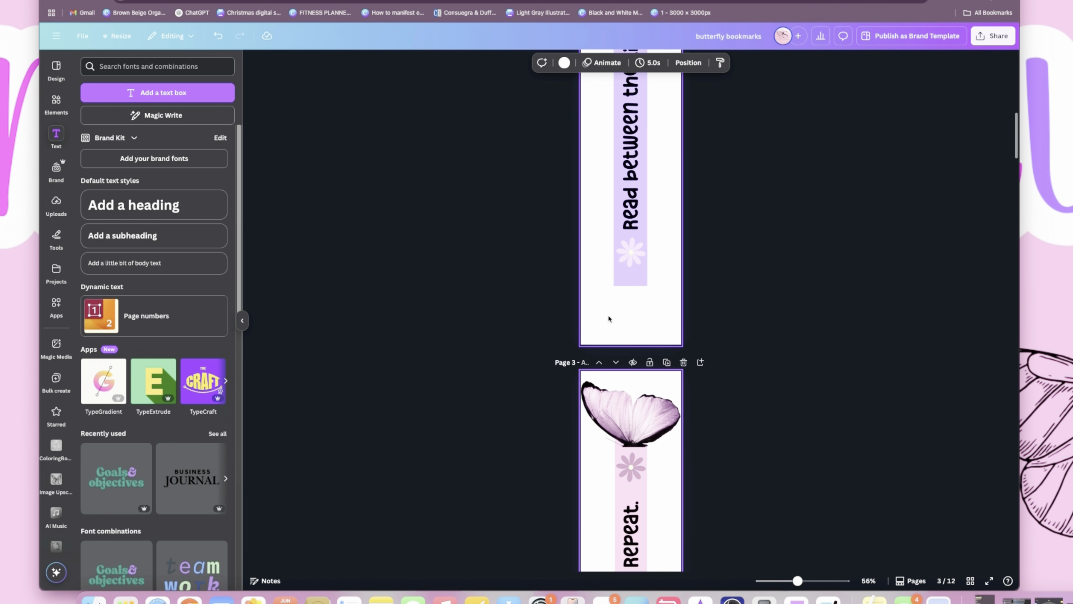
pyautogui.scroll(-5, 608, 317)
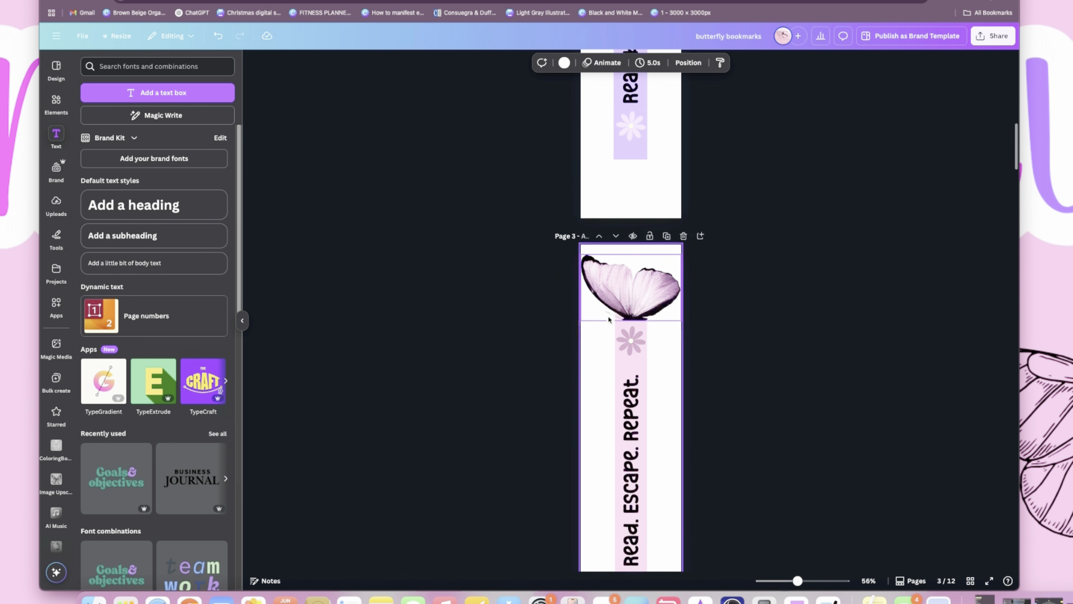
pyautogui.moveTo(759, 164); pyautogui.dragTo(543, 570)
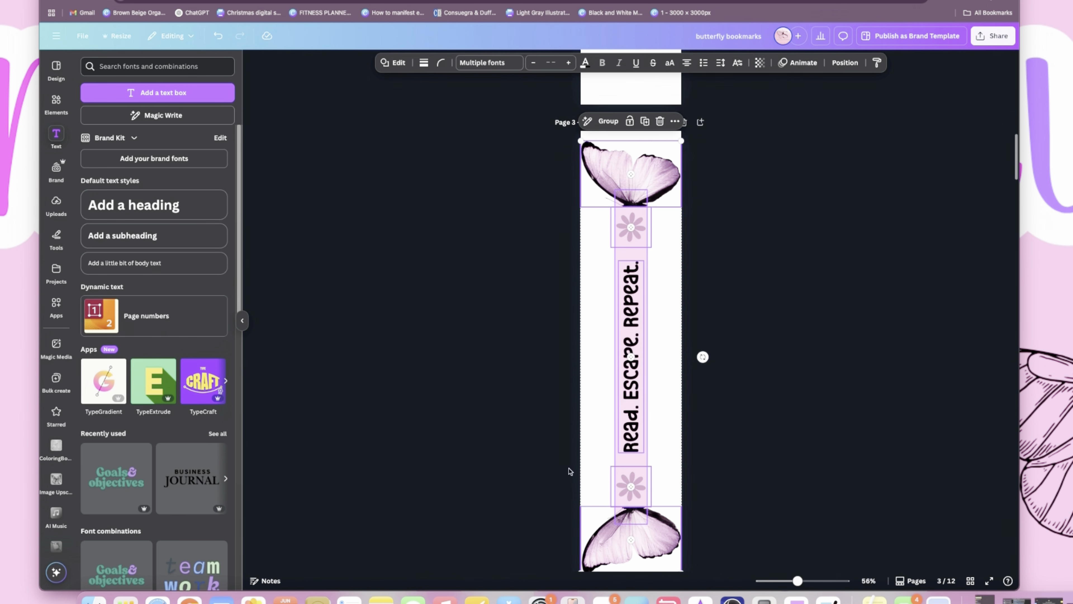
pyautogui.click(701, 237)
pyautogui.scroll(-2, 702, 237)
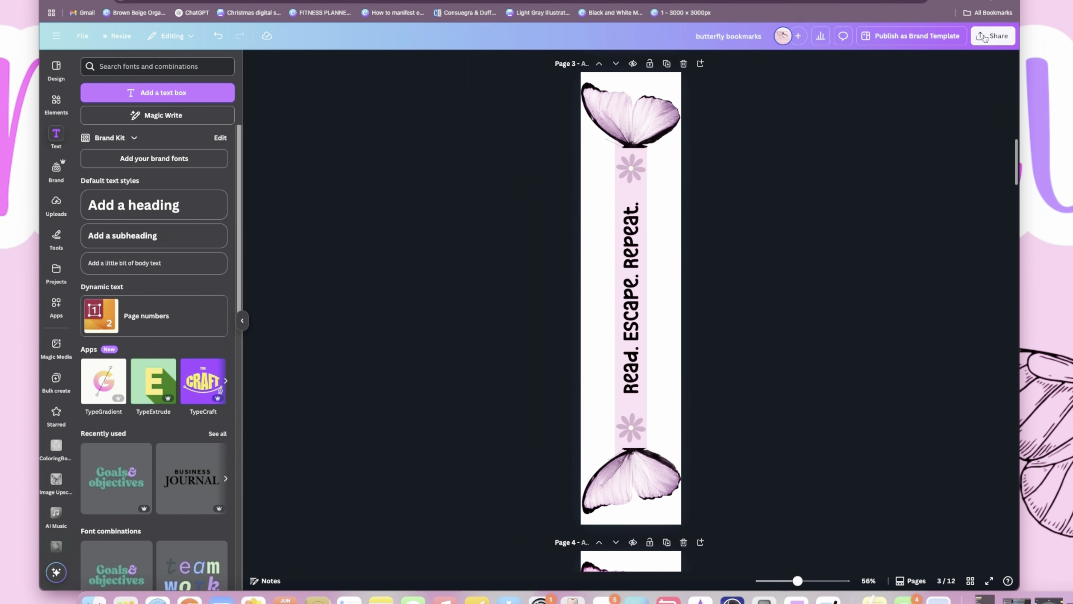
# - Download only the current page (Page 3) as a PNG with a transparent background
pyautogui.click(991, 35)
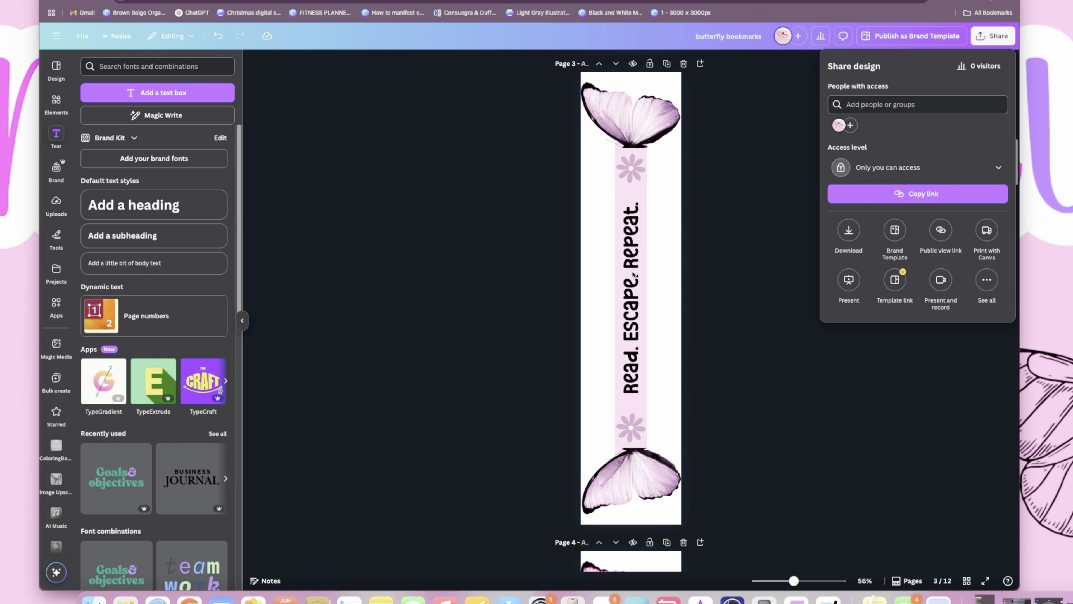
pyautogui.click(849, 233)
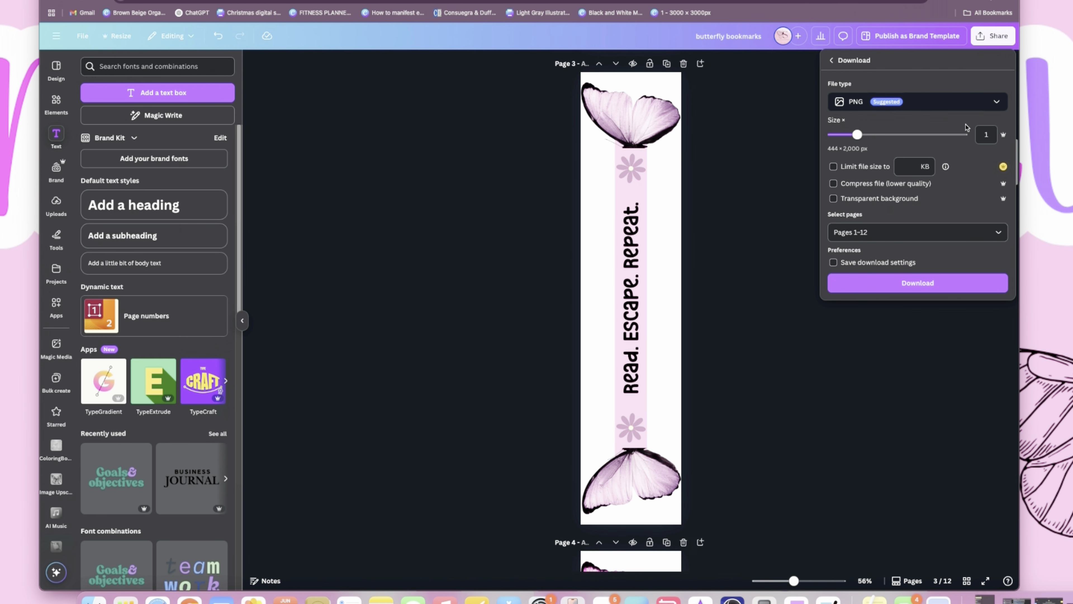
pyautogui.click(834, 198)
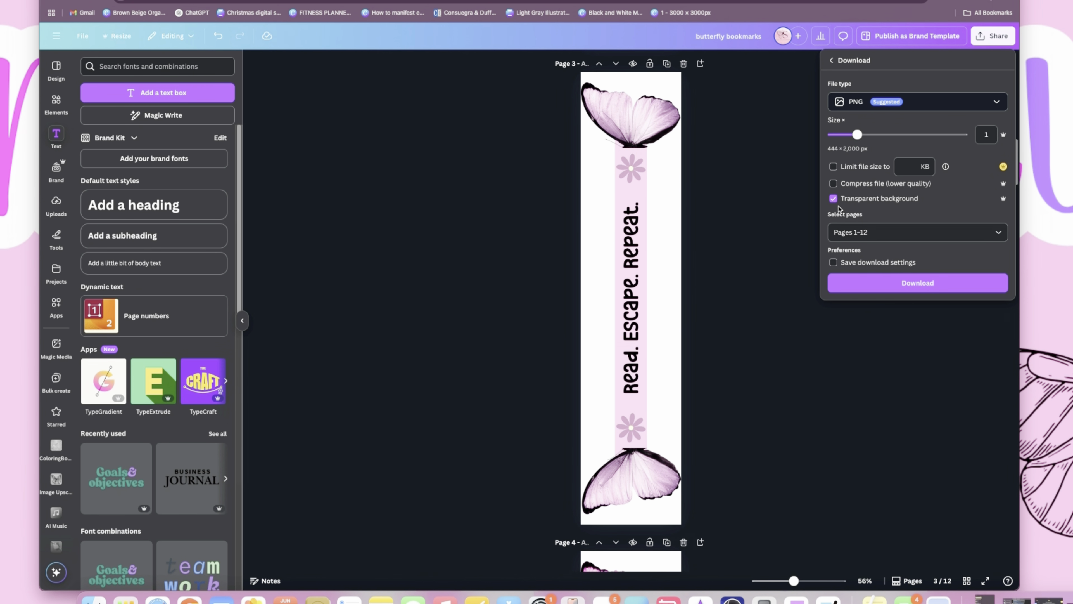
pyautogui.click(984, 232)
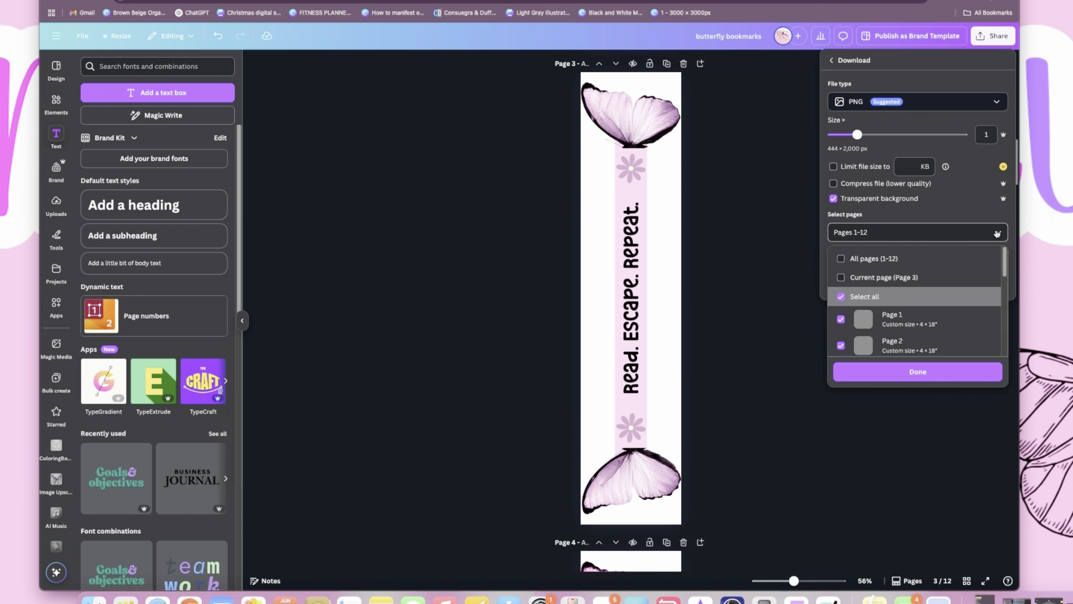
pyautogui.click(841, 275)
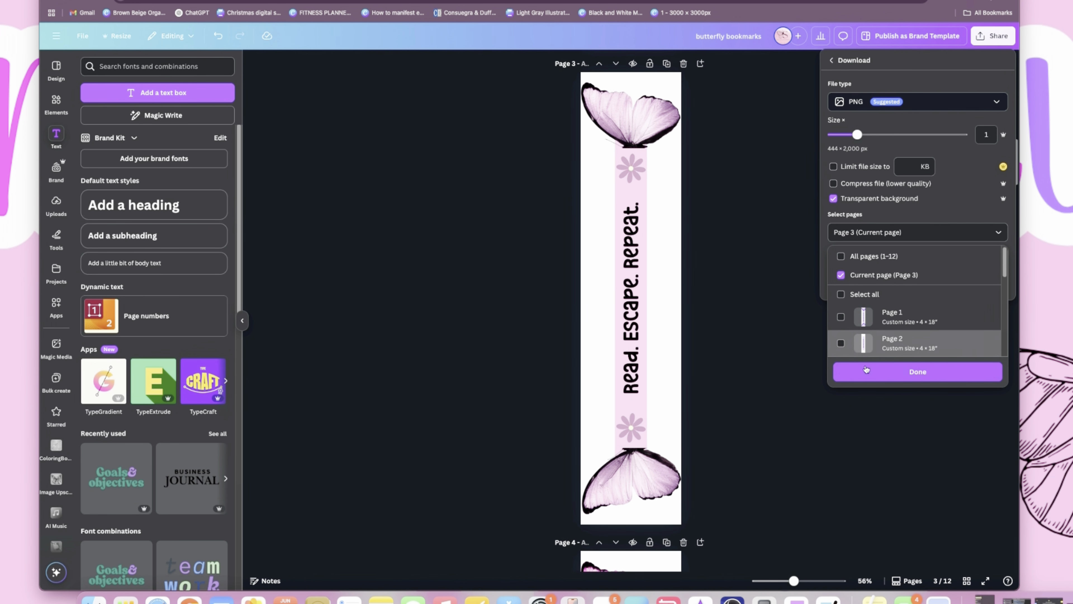
pyautogui.click(909, 374)
pyautogui.click(943, 287)
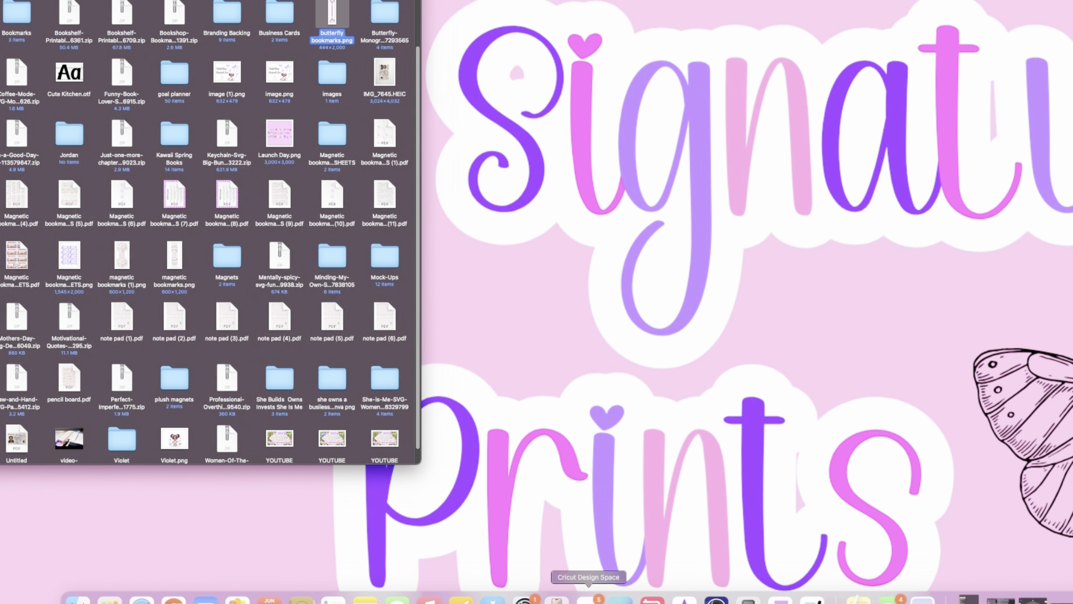
# - Switch to Cricut Design Space, open the Magnetic Bookmarks project for customizing, and move its window so the Finder files stay reachable
pyautogui.click(588, 599)
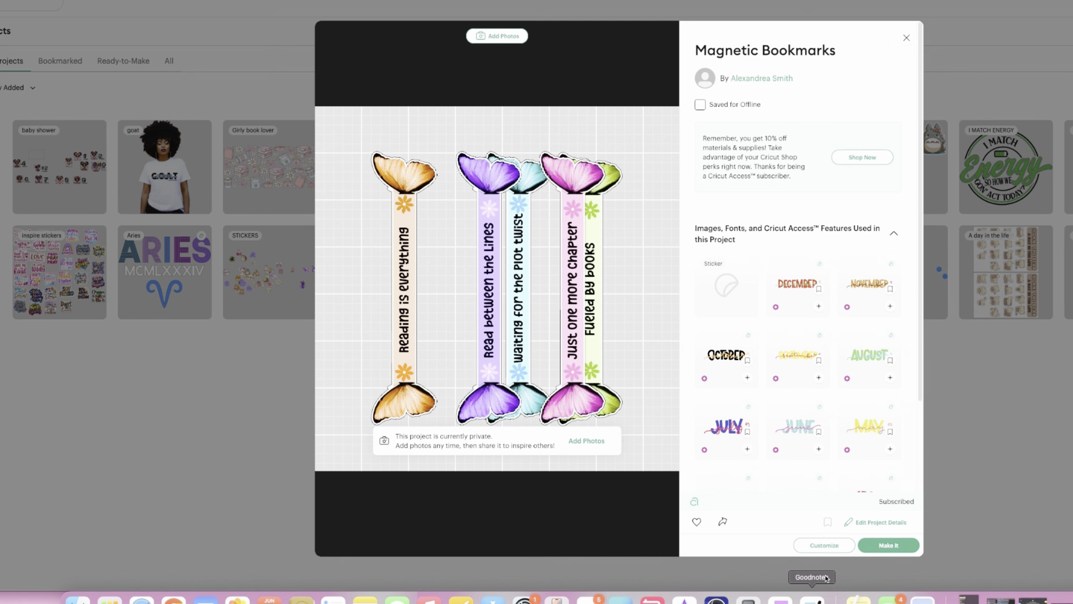
pyautogui.click(824, 545)
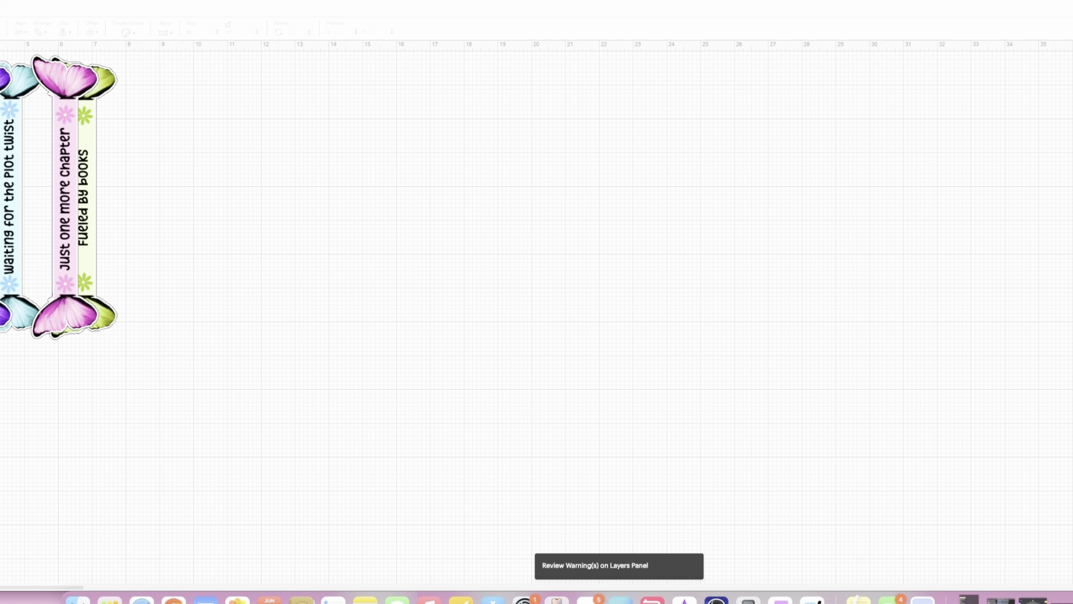
pyautogui.moveTo(423, 2); pyautogui.dragTo(728, 2)
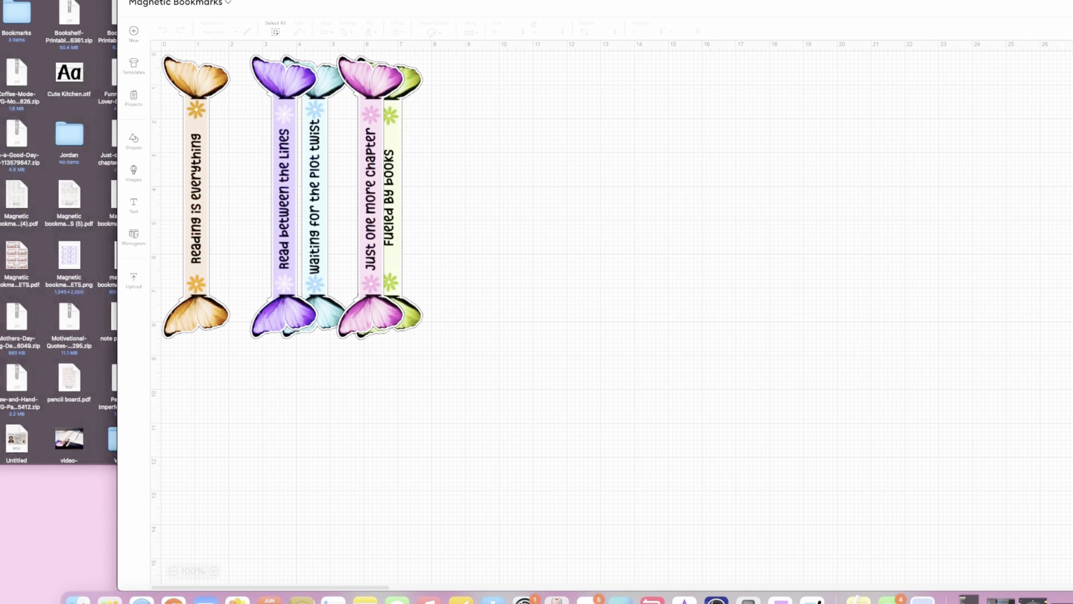
pyautogui.doubleClick(728, 2)
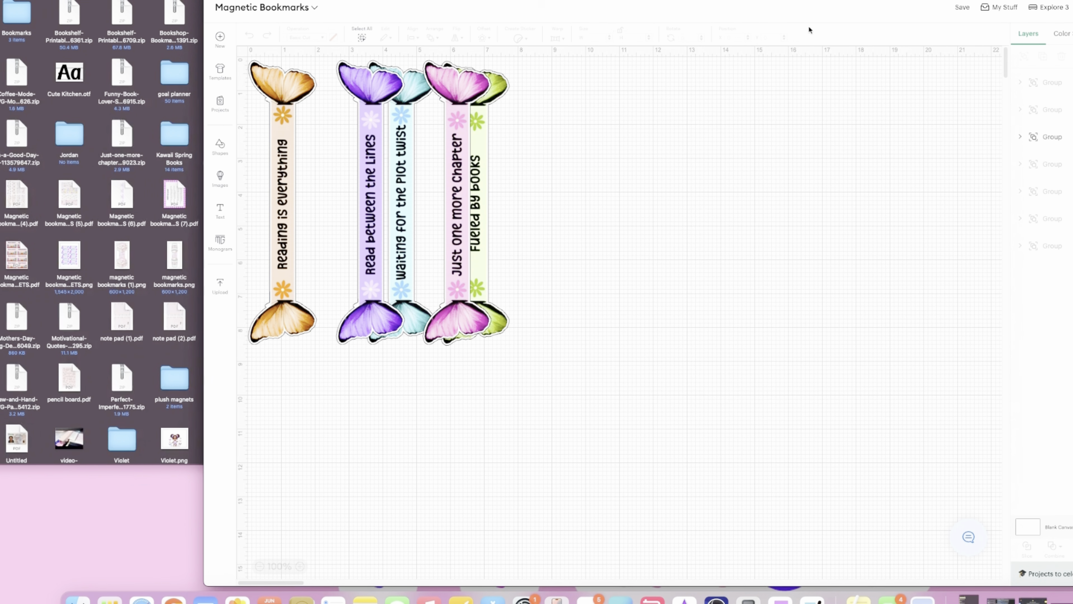
pyautogui.moveTo(725, 2); pyautogui.dragTo(718, 3)
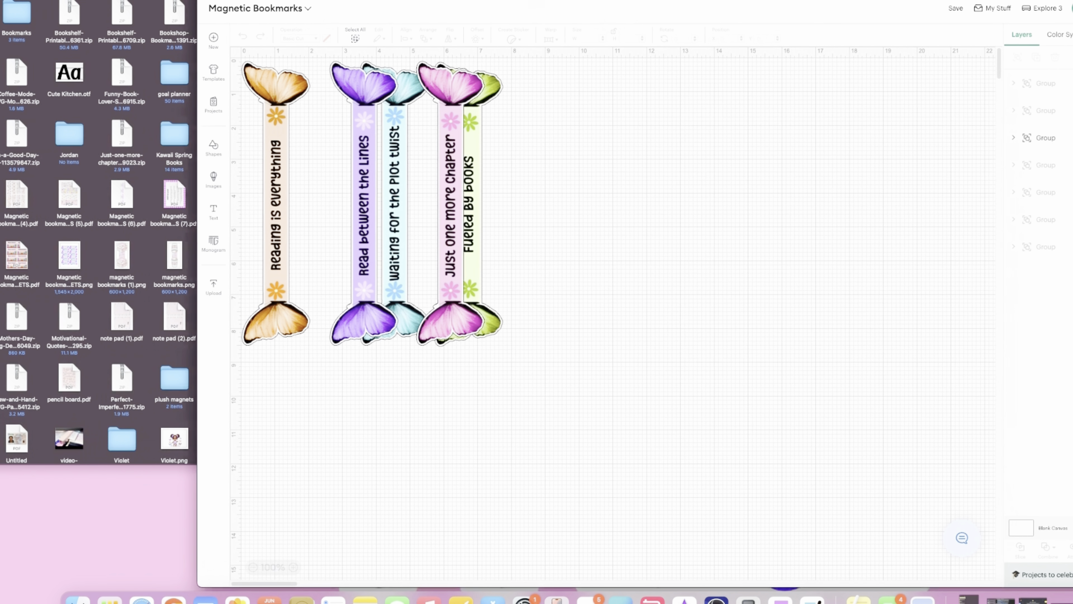
# - Start a new image upload and supply "butterfly bookmarks.png" from the Finder window
pyautogui.click(214, 287)
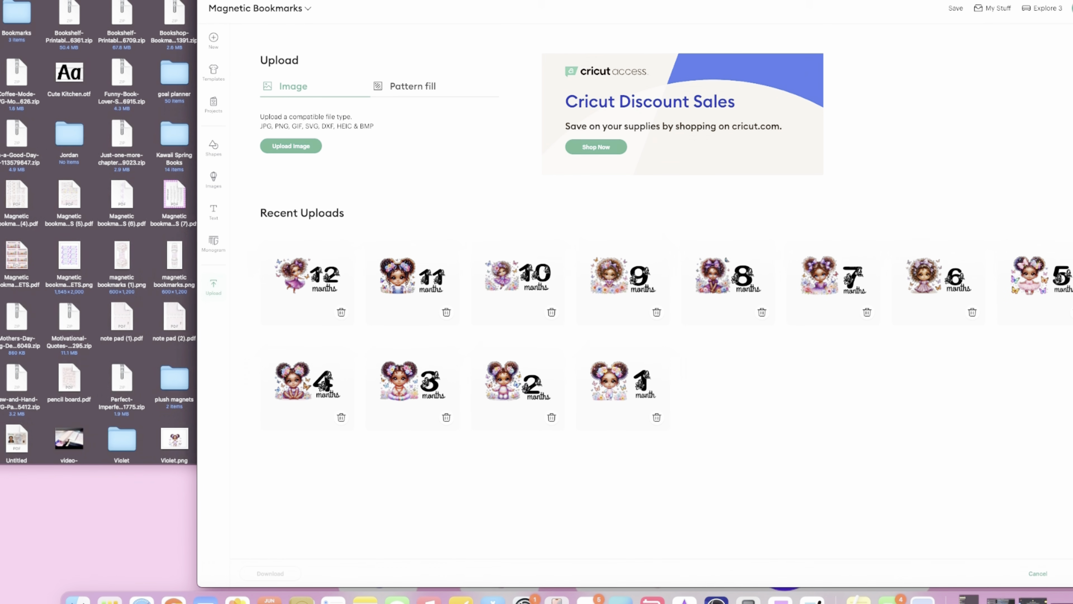
pyautogui.moveTo(157, 1); pyautogui.dragTo(56, 22)
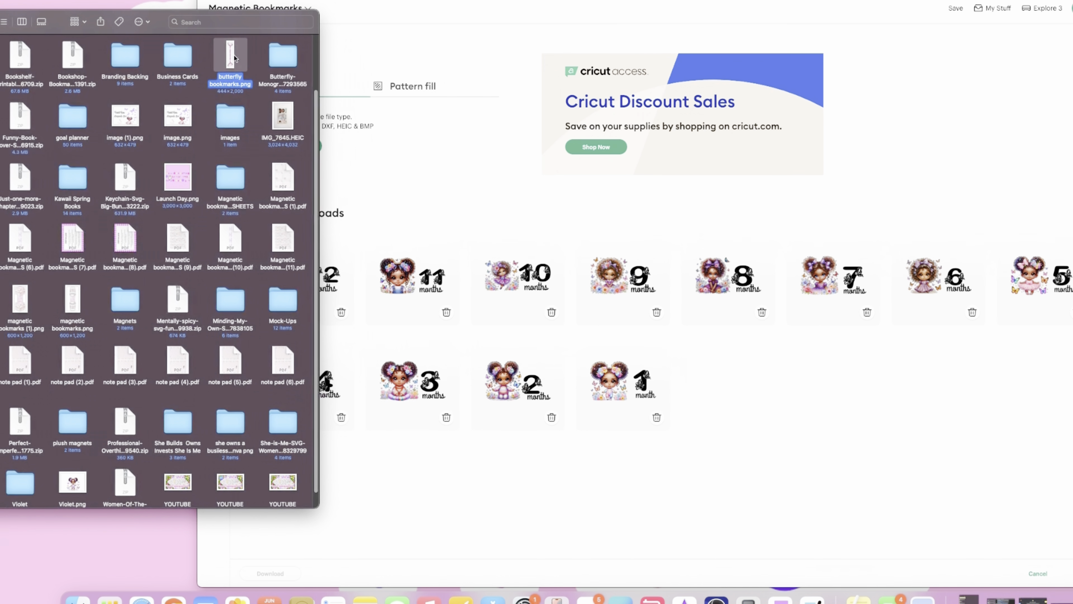
pyautogui.click(329, 168)
pyautogui.click(282, 146)
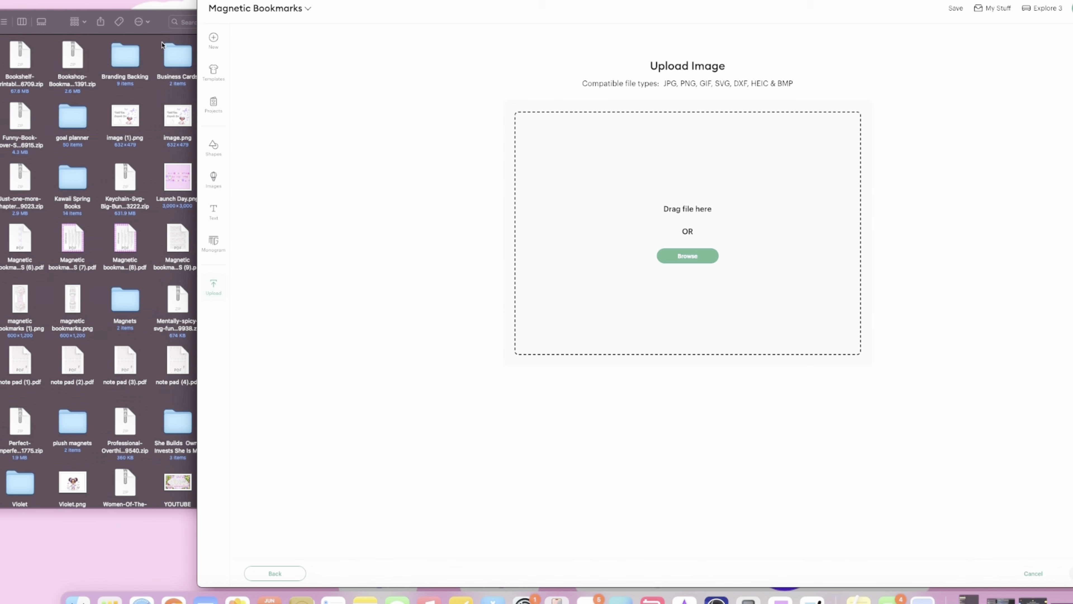
pyautogui.click(156, 29)
pyautogui.moveTo(230, 55); pyautogui.dragTo(786, 323)
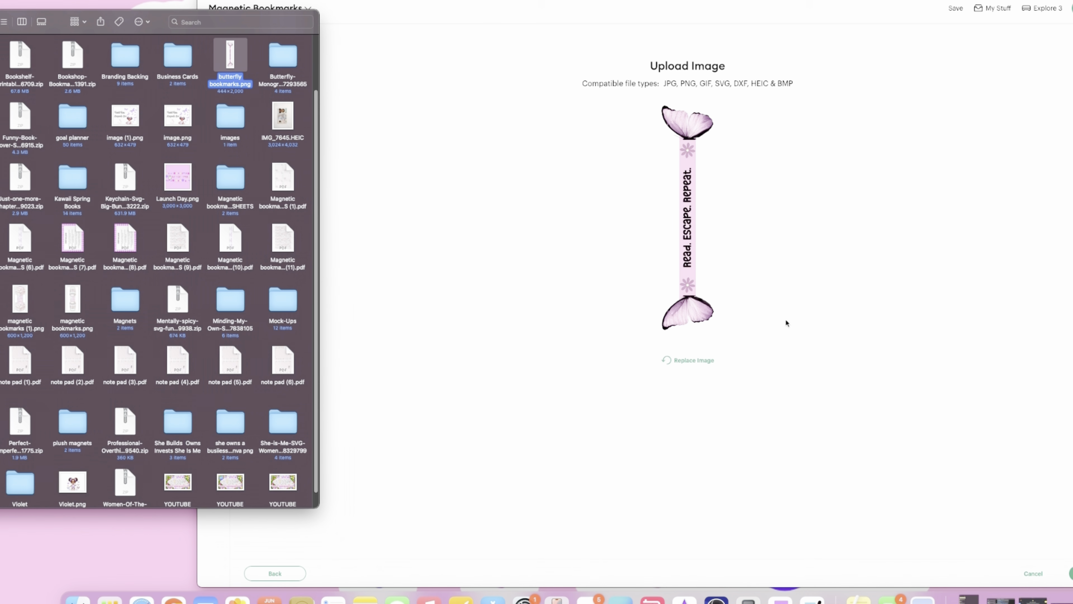
# - Add the uploaded bookmark to the canvas without removing any background, and clear the Finder window out of the way
pyautogui.click(1072, 574)
pyautogui.click(1072, 573)
pyautogui.click(1072, 573)
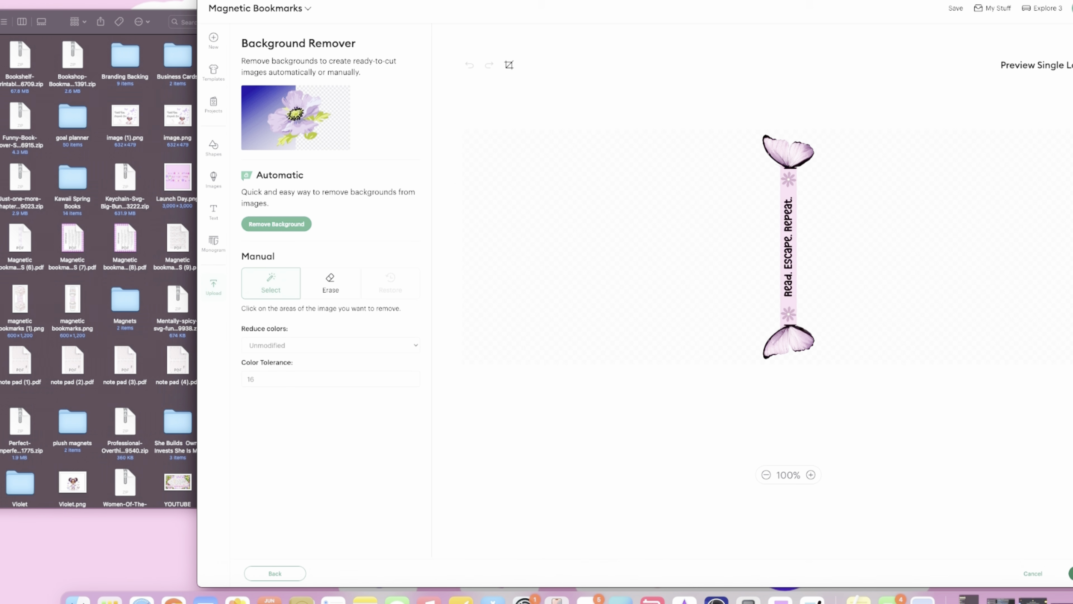
pyautogui.click(1071, 573)
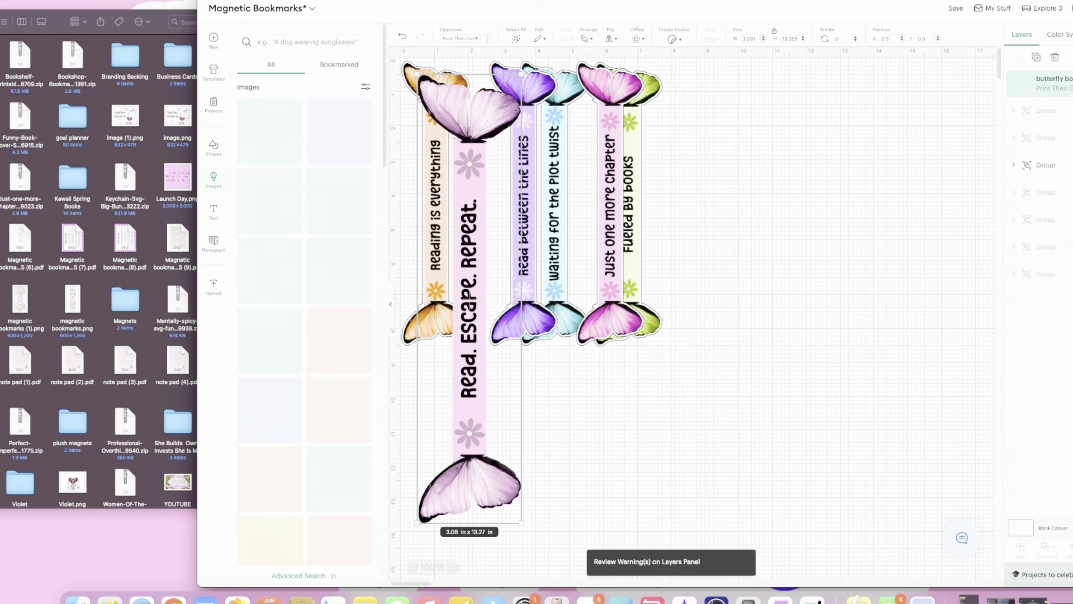
pyautogui.moveTo(482, 256); pyautogui.dragTo(481, 238)
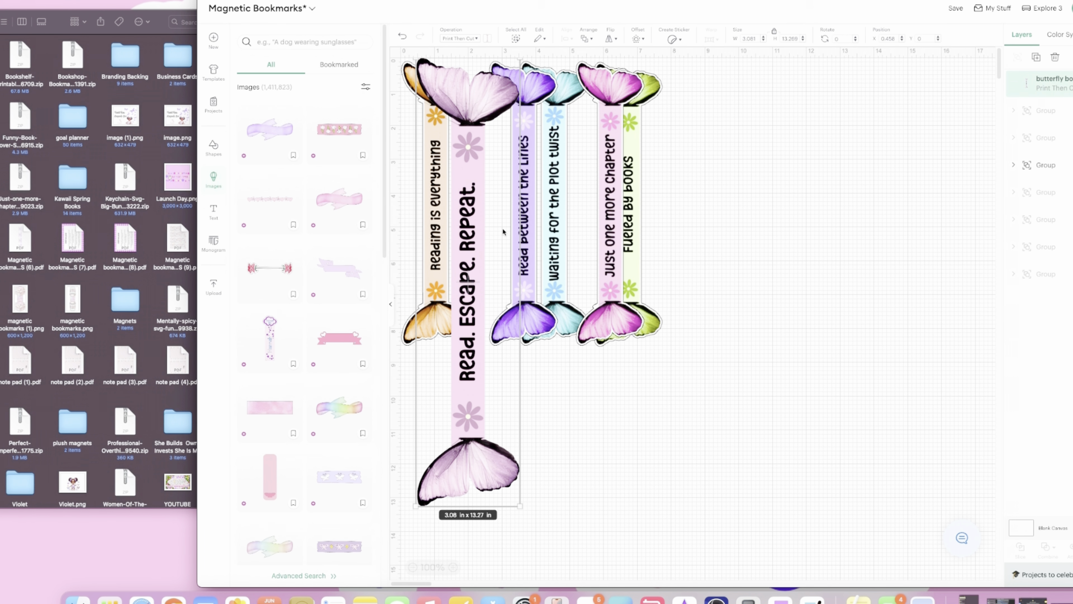
pyautogui.press('super+Tab')
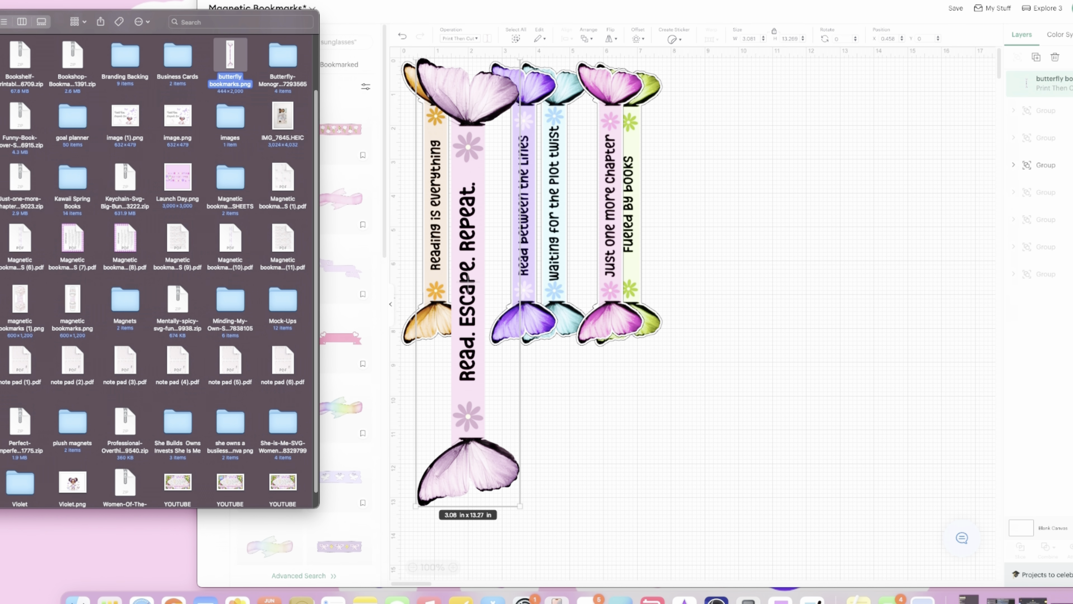
pyautogui.moveTo(58, 21); pyautogui.dragTo(345, 30)
pyautogui.click(22, 31)
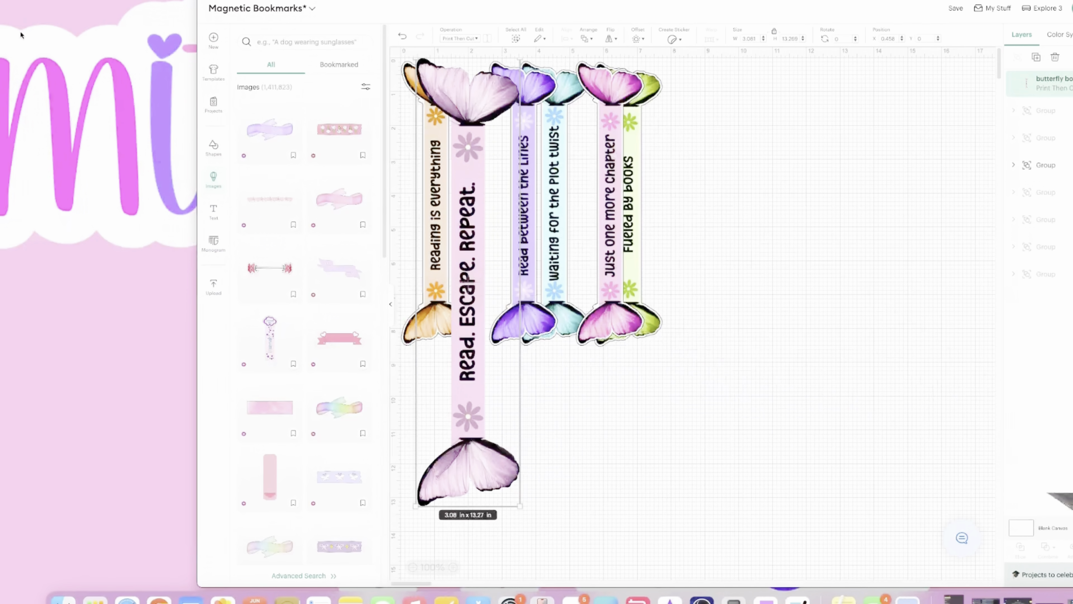
# - Resize the "Read. Escape. Repeat." bookmark to about 1.97 × 8.48 in against the "Reading is everything" one, and place it beside the group
pyautogui.moveTo(506, 406); pyautogui.dragTo(494, 407)
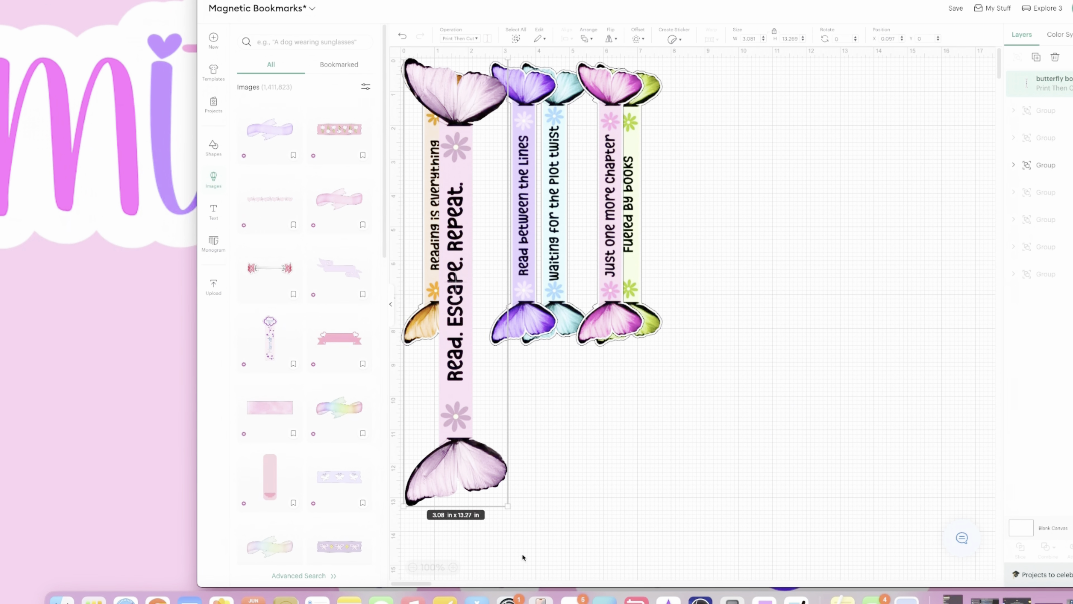
pyautogui.moveTo(508, 505); pyautogui.dragTo(712, 431)
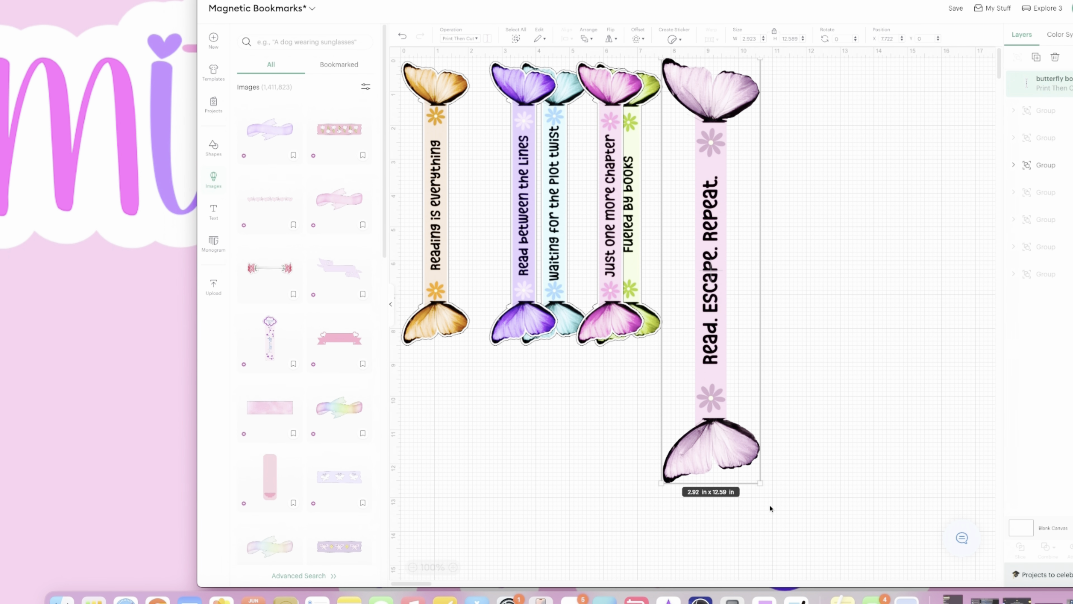
pyautogui.moveTo(763, 483); pyautogui.dragTo(695, 357)
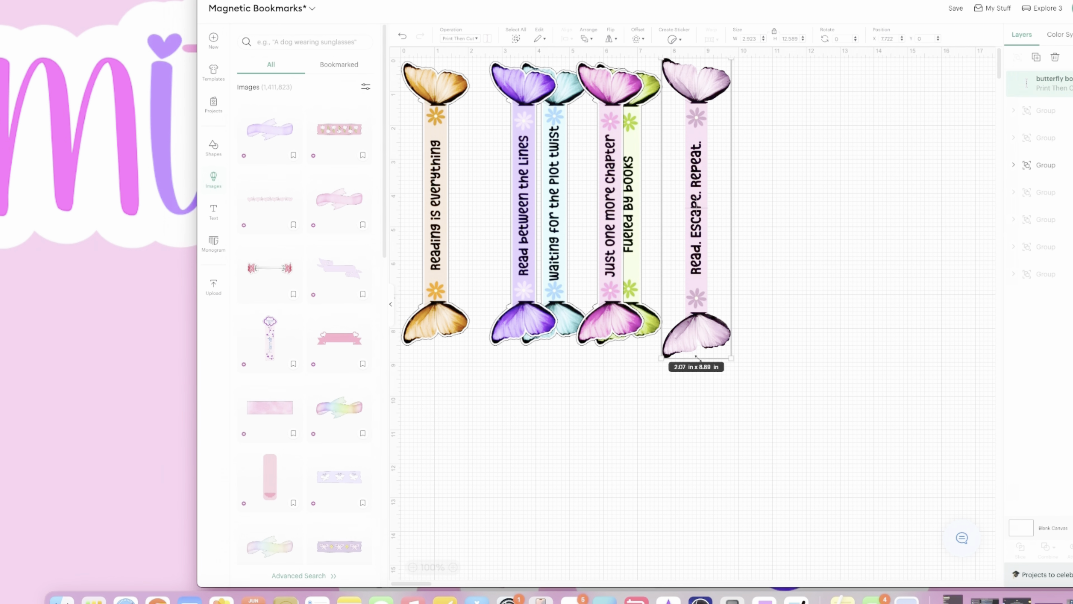
pyautogui.moveTo(696, 284); pyautogui.dragTo(435, 284)
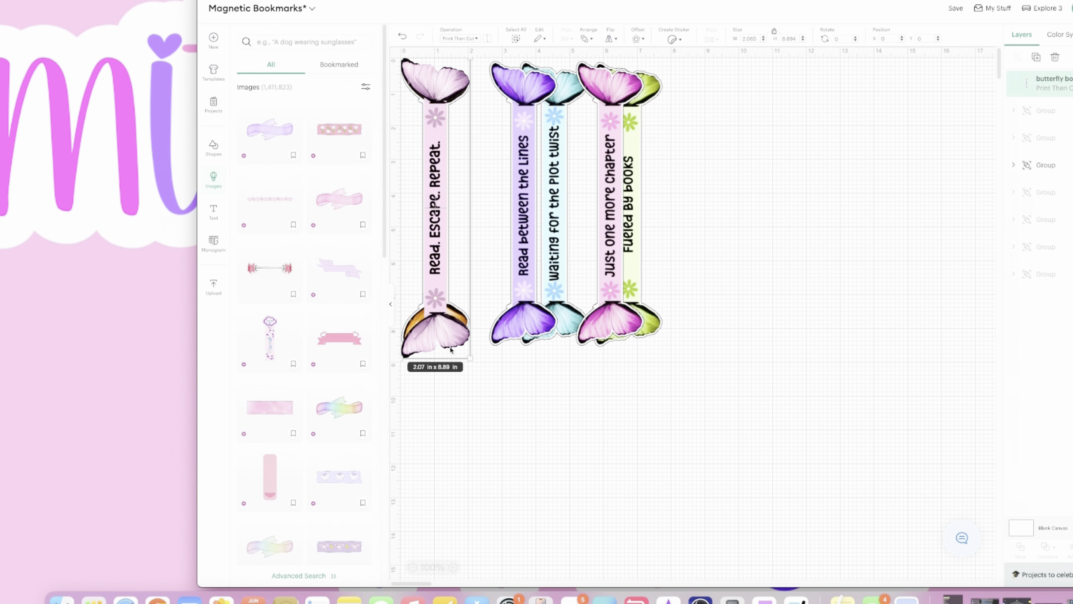
pyautogui.moveTo(472, 362); pyautogui.dragTo(467, 346)
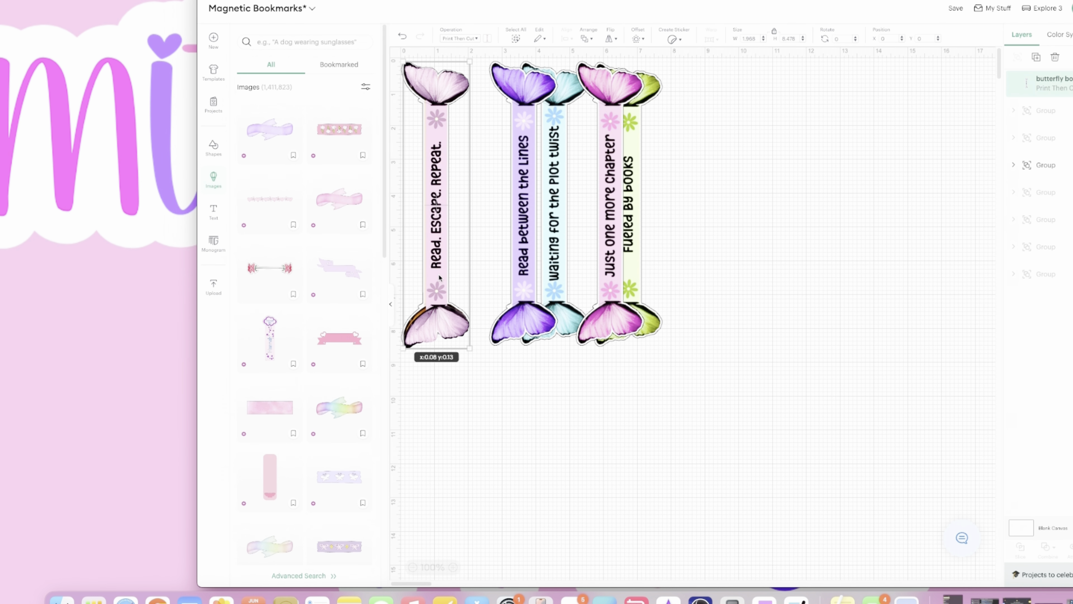
pyautogui.moveTo(438, 274); pyautogui.dragTo(736, 273)
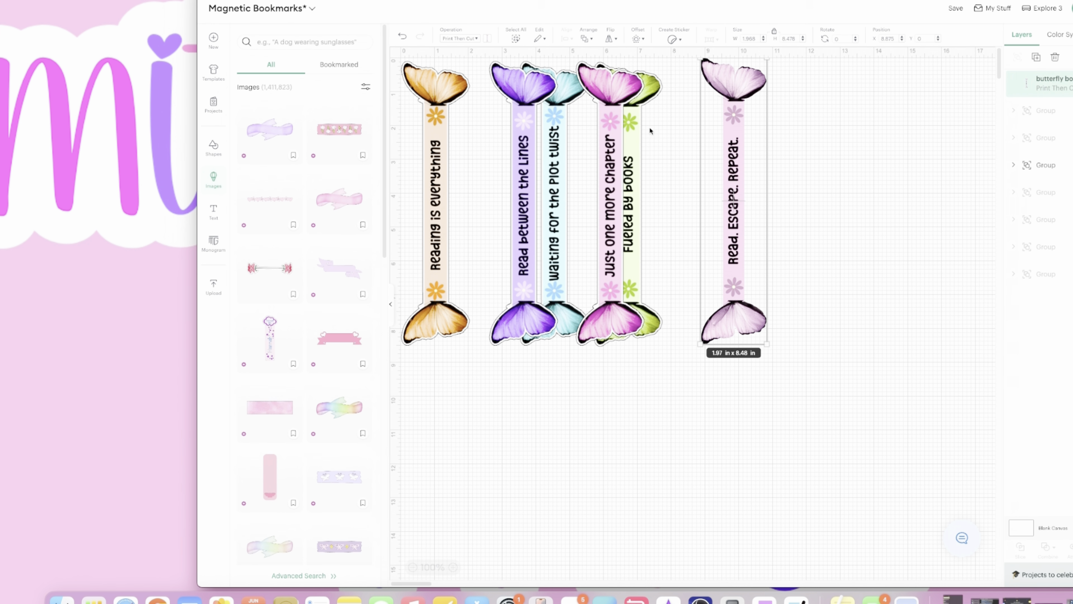
# - Ungroup the existing bookmarks and move the "Just one more chapter" sticker out to an empty area of the canvas
pyautogui.click(611, 91)
pyautogui.rightClick(623, 164)
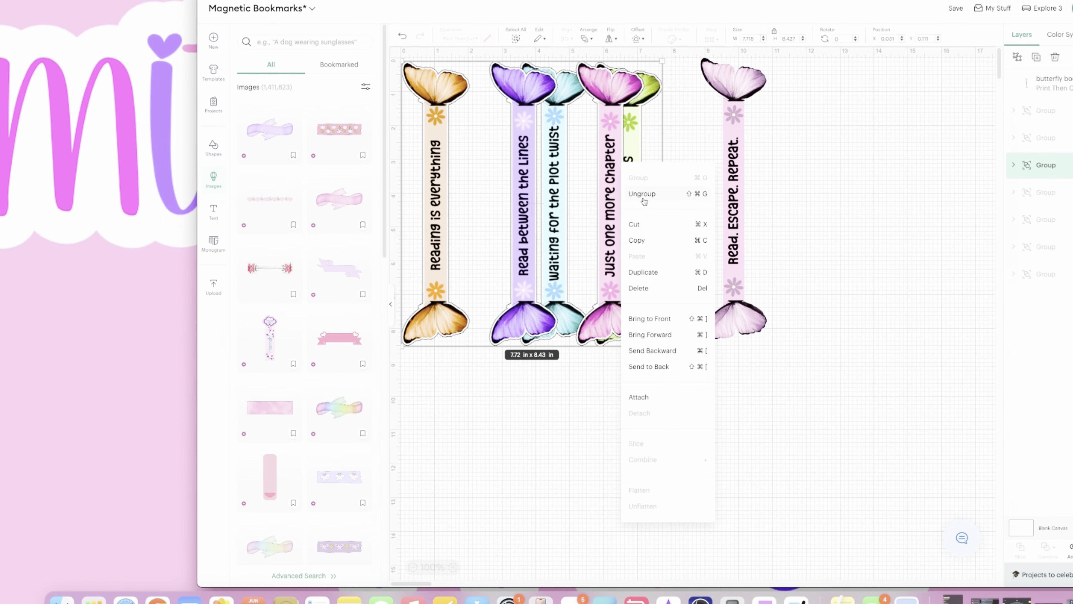
pyautogui.click(642, 209)
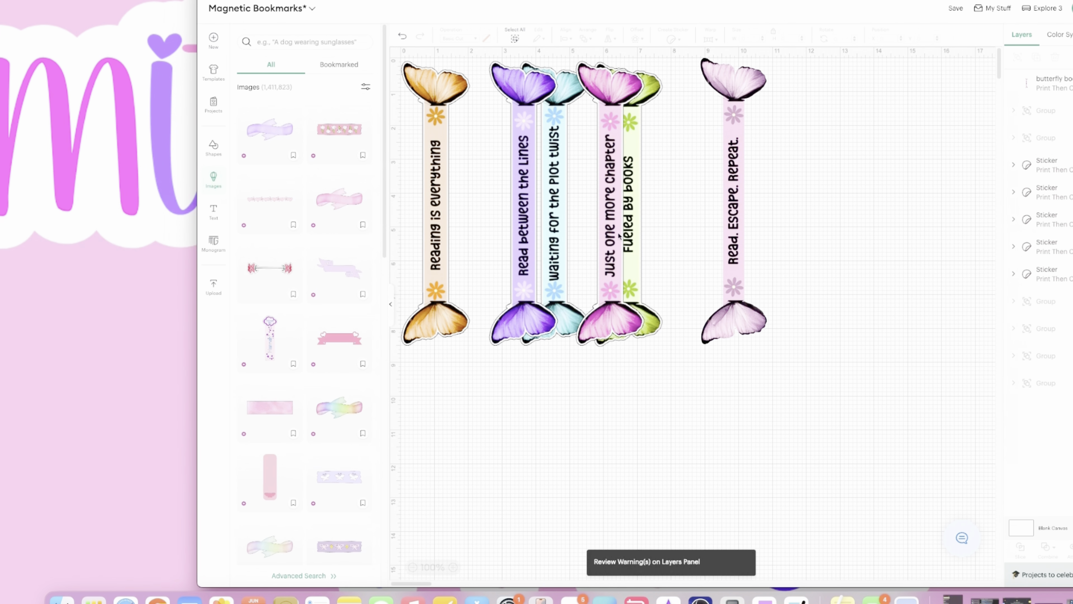
pyautogui.moveTo(607, 226); pyautogui.dragTo(850, 193)
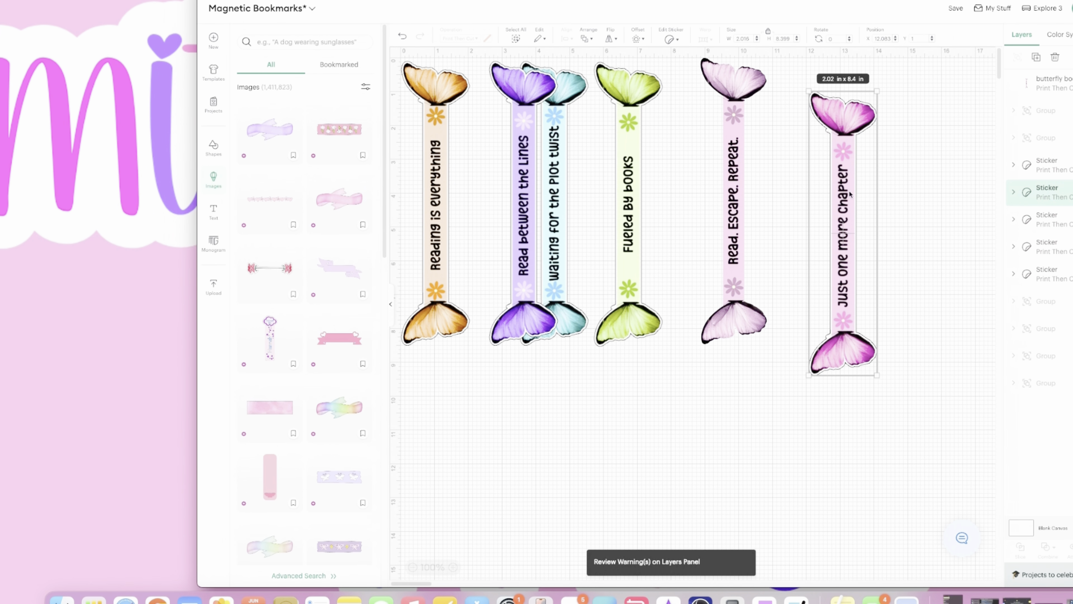
# - Check the die cut sticker settings of the "Just one more chapter" bookmark and move it back among the other bookmarks
pyautogui.click(669, 39)
pyautogui.click(716, 200)
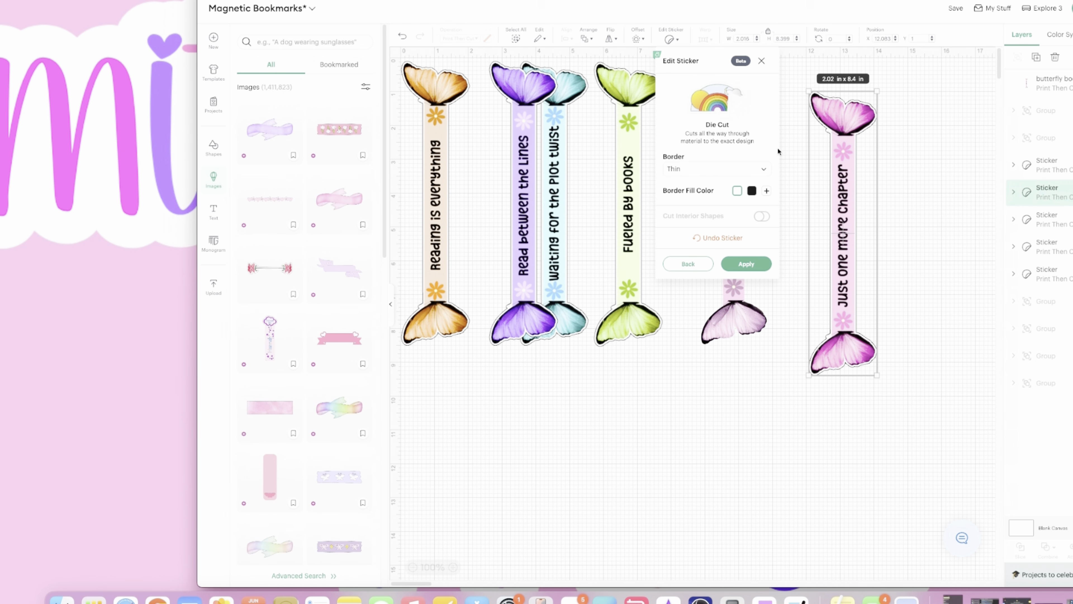
pyautogui.click(762, 61)
pyautogui.moveTo(838, 203); pyautogui.dragTo(532, 169)
# - Turn the "Read. Escape. Repeat." bookmark into a Die Cut sticker with a Thin border
pyautogui.moveTo(729, 162); pyautogui.dragTo(752, 211)
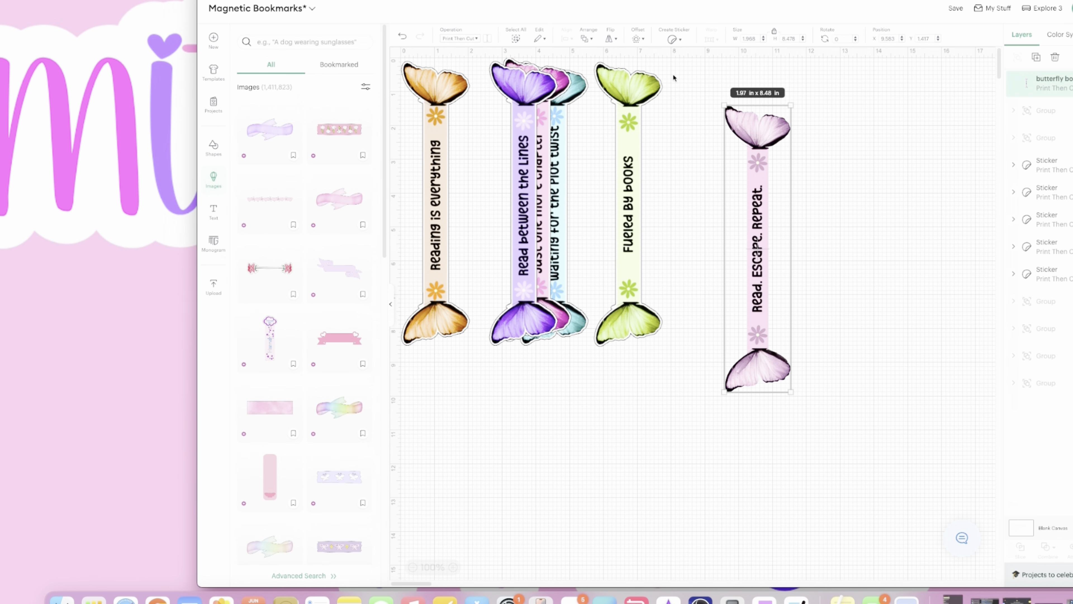
pyautogui.click(673, 40)
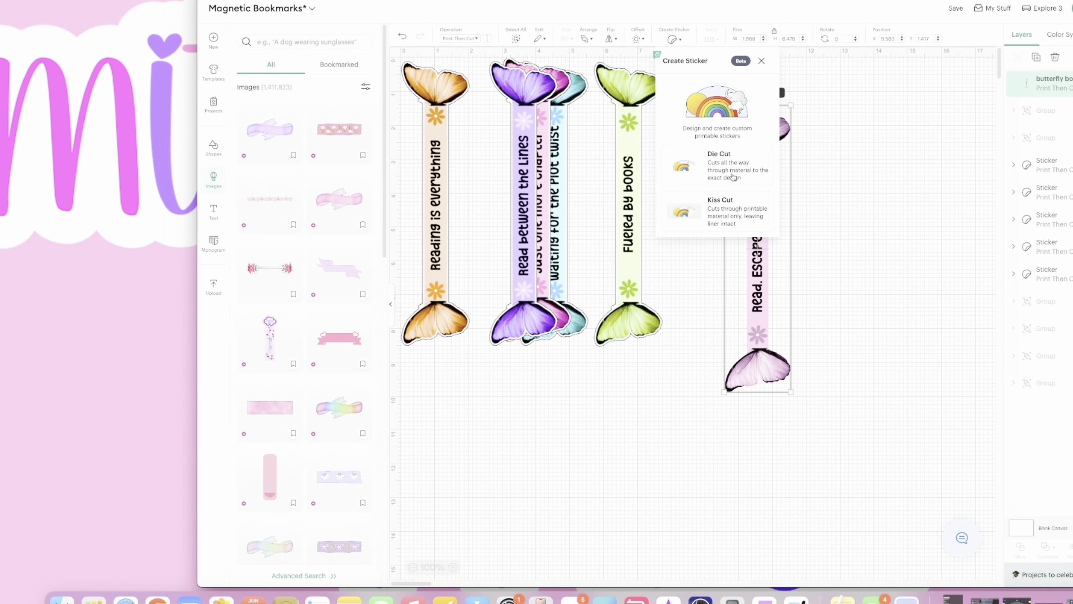
pyautogui.click(714, 162)
pyautogui.click(713, 169)
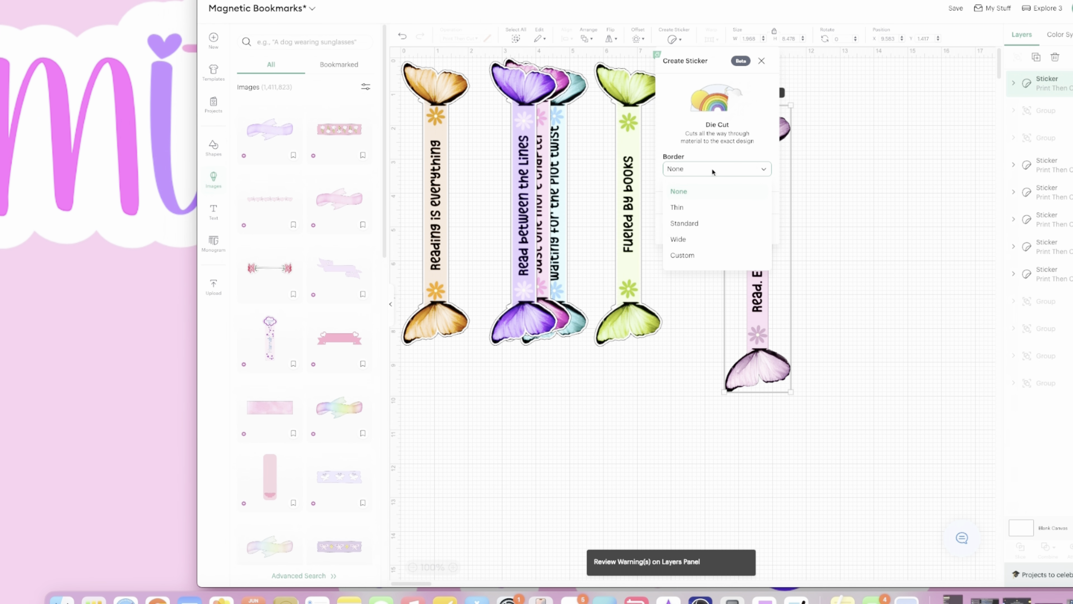
pyautogui.click(701, 211)
pyautogui.click(749, 240)
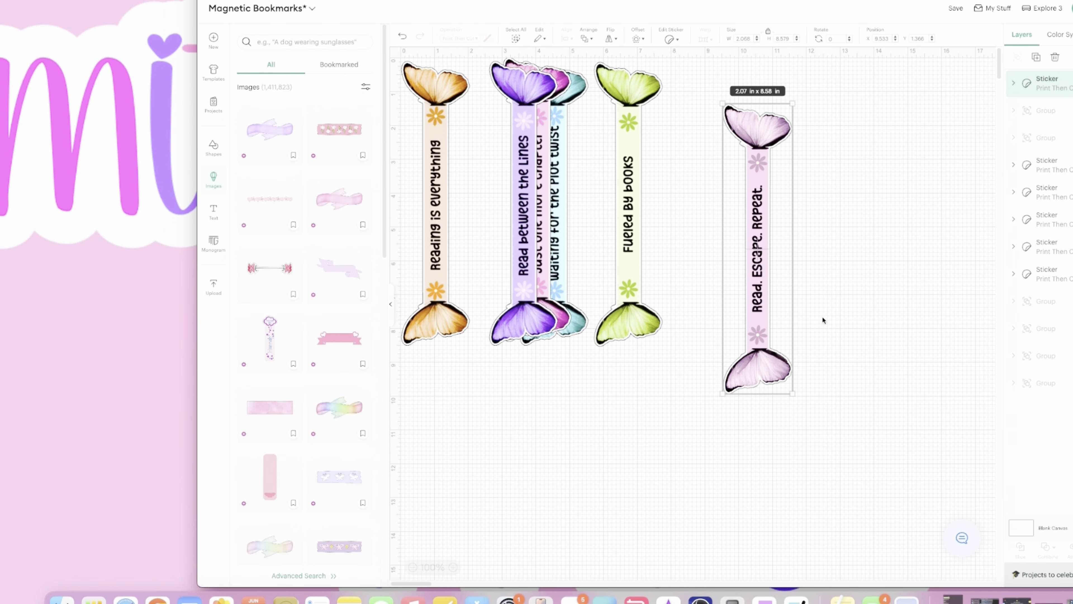
# - Overlay the "Read. Escape. Repeat." sticker on "Reading is everything", resize it to about 2.05 × 8.48 in, and move it to an empty canvas area
pyautogui.moveTo(741, 176); pyautogui.dragTo(418, 131)
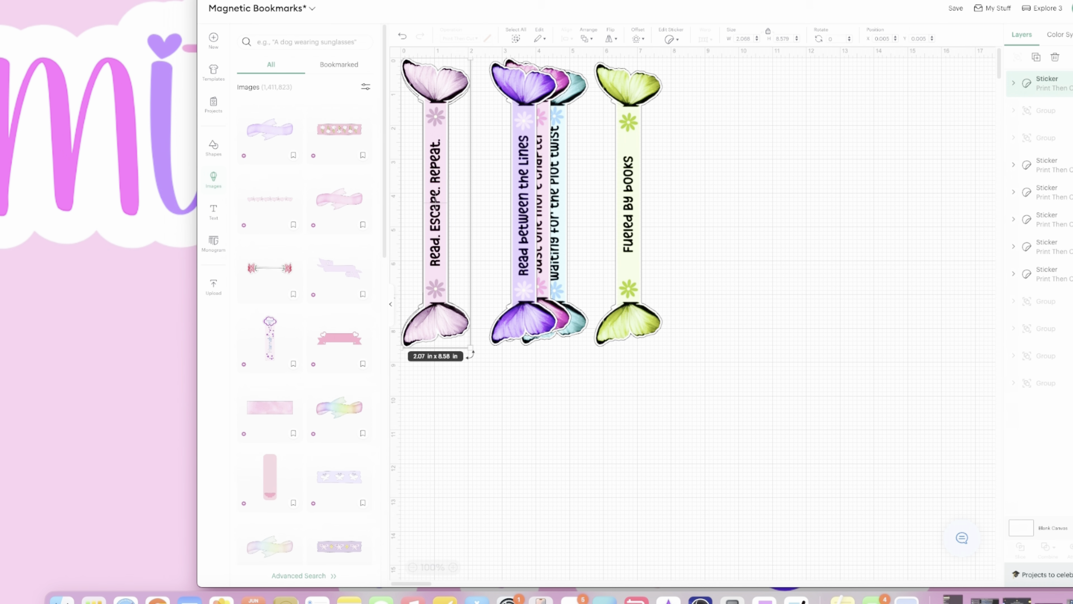
pyautogui.moveTo(468, 347); pyautogui.dragTo(473, 342)
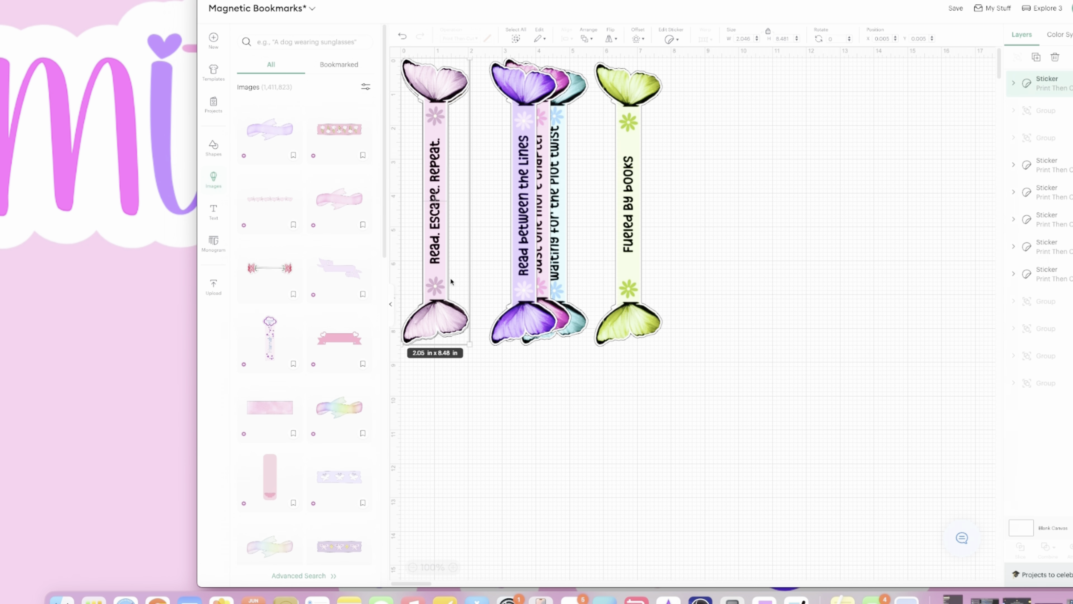
pyautogui.moveTo(437, 259); pyautogui.dragTo(438, 260)
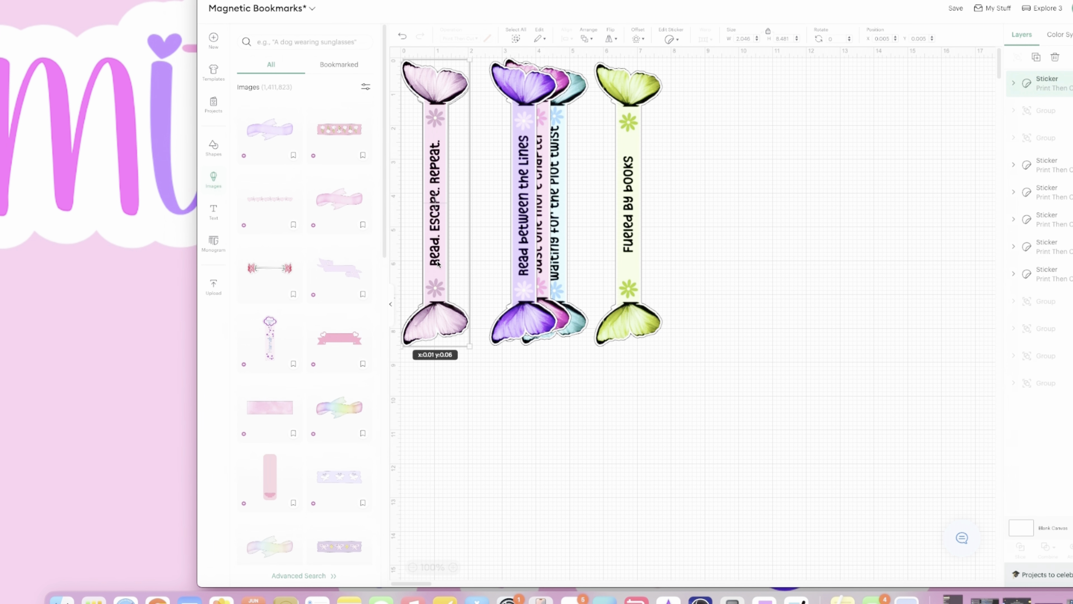
pyautogui.moveTo(438, 262); pyautogui.dragTo(854, 282)
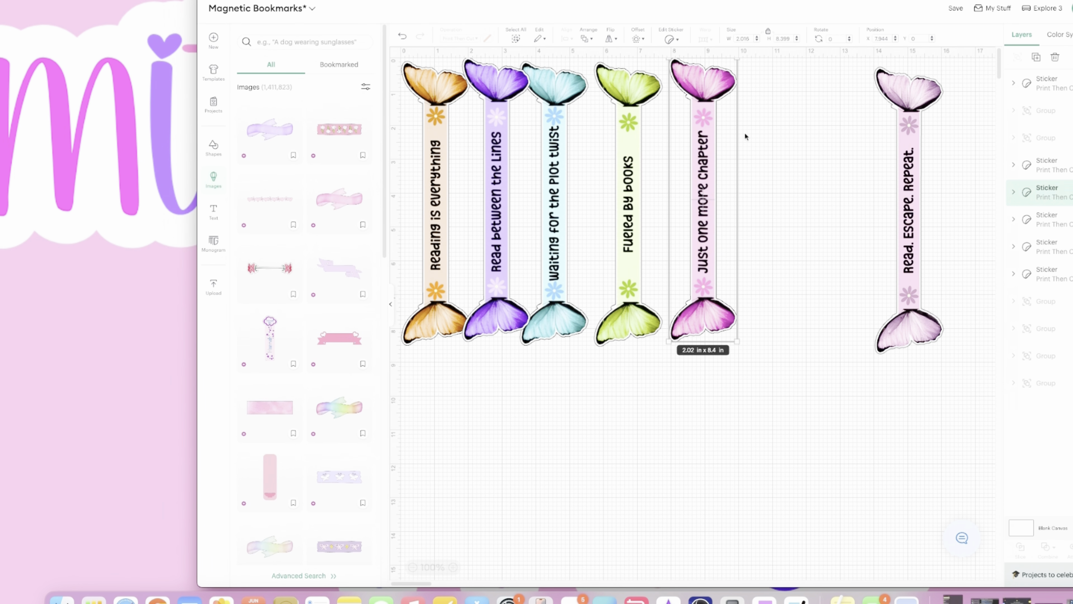
# - Duplicate the "Just one more chapter" sticker and place the copy between the original and the "Read. Escape. Repeat." sticker, lined up in one row
pyautogui.click(1036, 59)
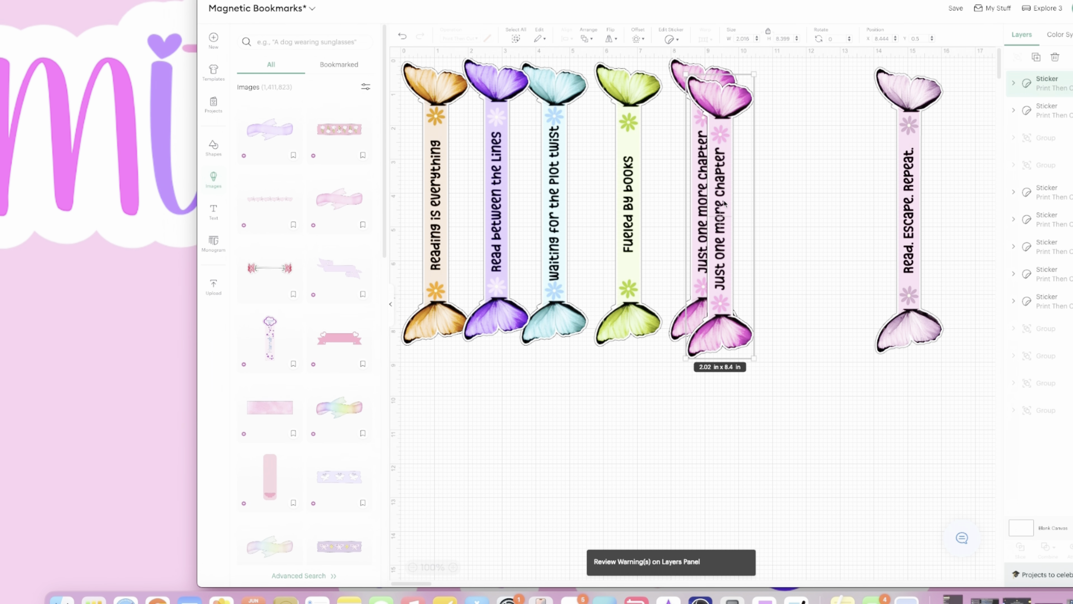
pyautogui.moveTo(701, 185); pyautogui.dragTo(807, 185)
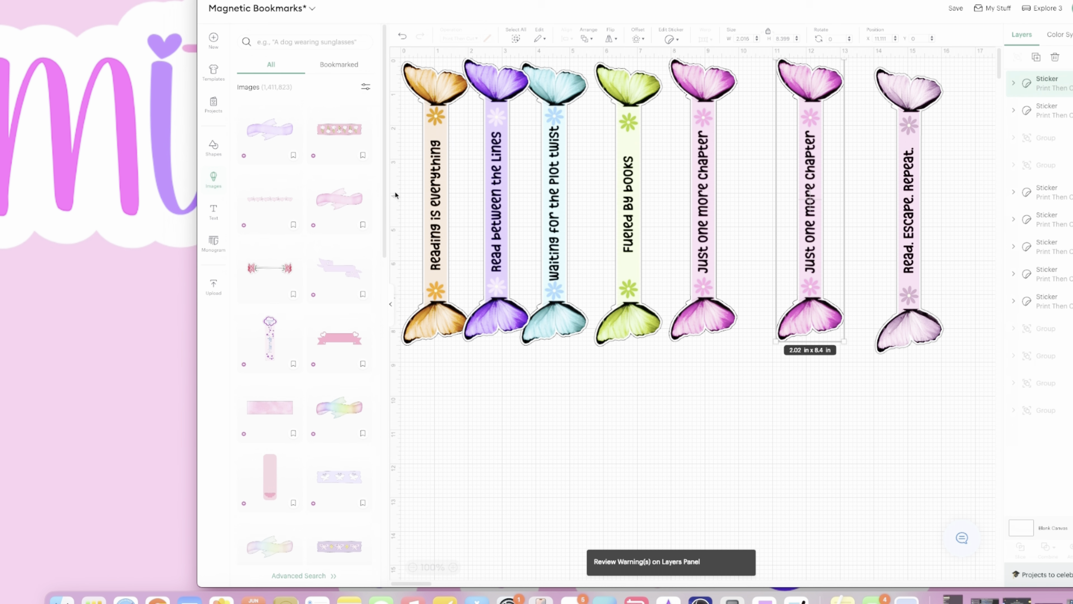
pyautogui.moveTo(908, 182); pyautogui.dragTo(925, 163)
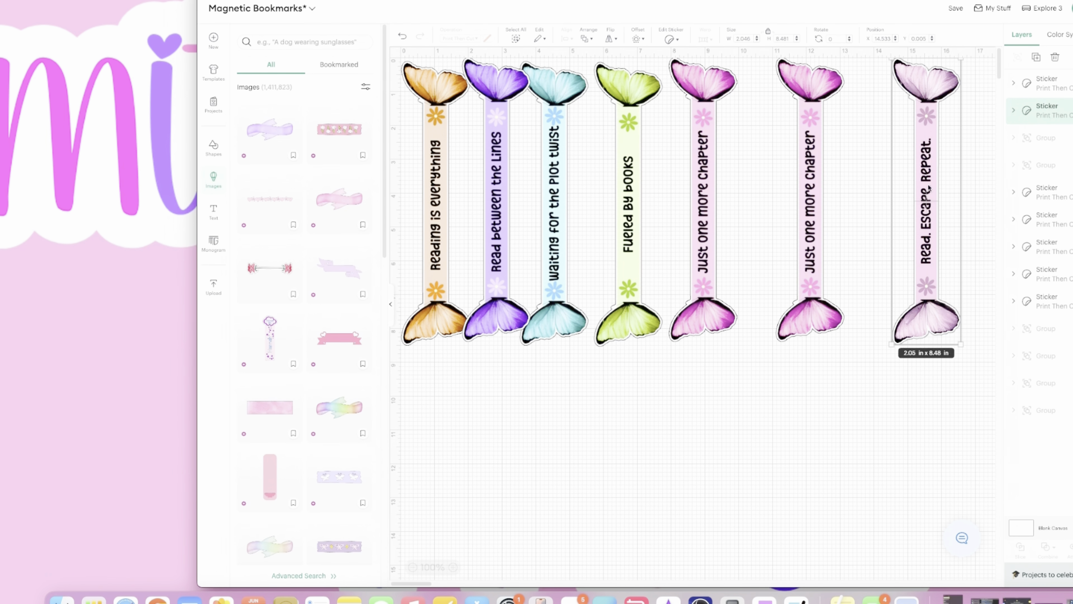
pyautogui.moveTo(928, 189)
pyautogui.mouseDown()
pyautogui.moveTo(933, 222)
pyautogui.moveTo(917, 189)
pyautogui.mouseUp()
pyautogui.click(866, 188)
# - Group all seven bookmark stickers and send the project to the mat preview for making
pyautogui.moveTo(844, 165); pyautogui.dragTo(243, 344)
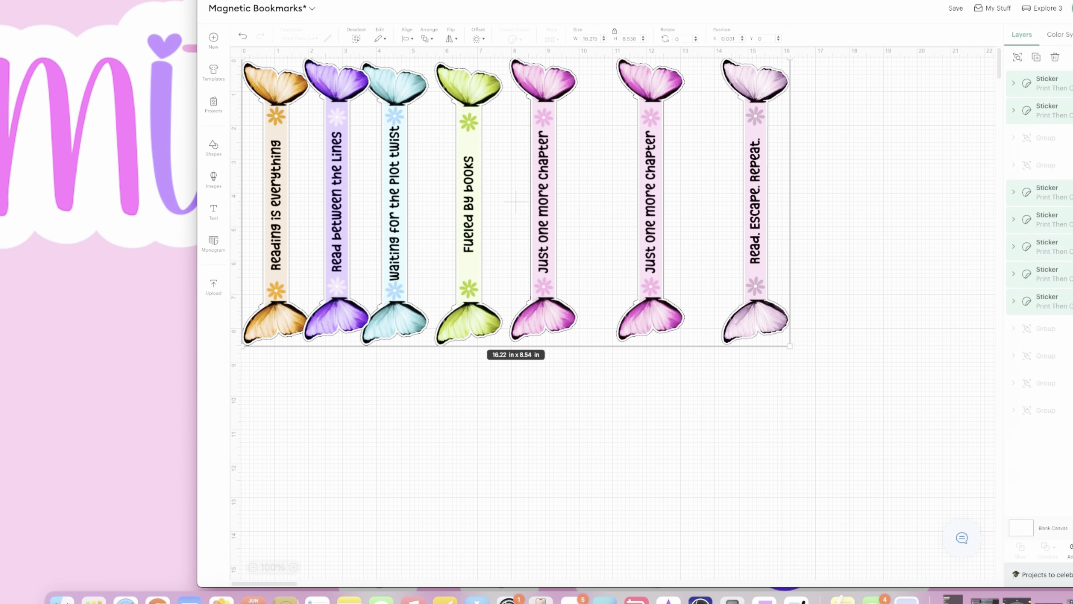
pyautogui.click(1017, 56)
pyautogui.moveTo(667, 162); pyautogui.dragTo(699, 171)
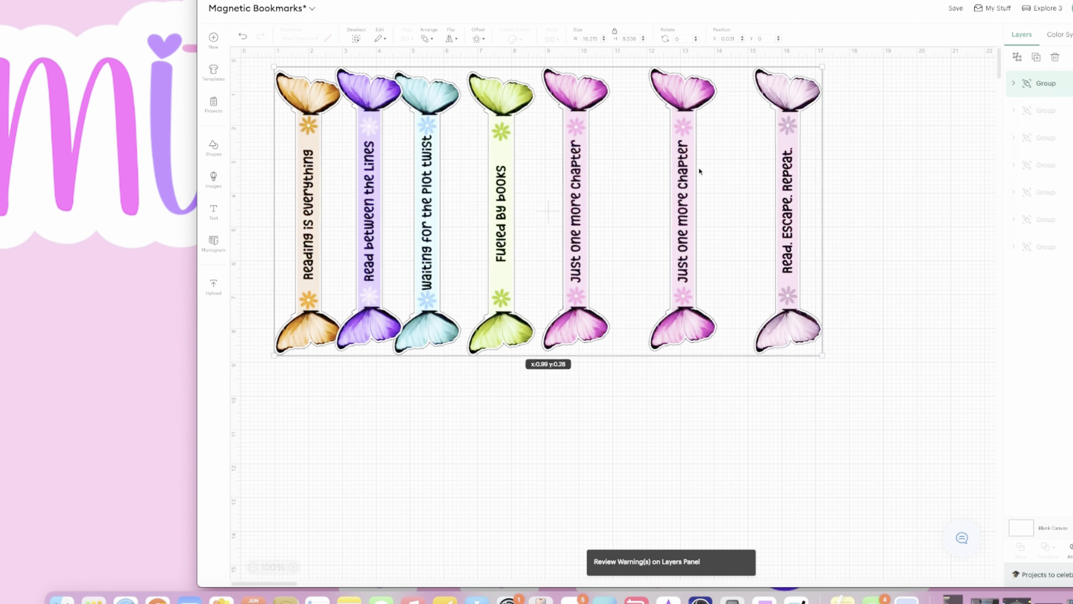
pyautogui.click(1072, 8)
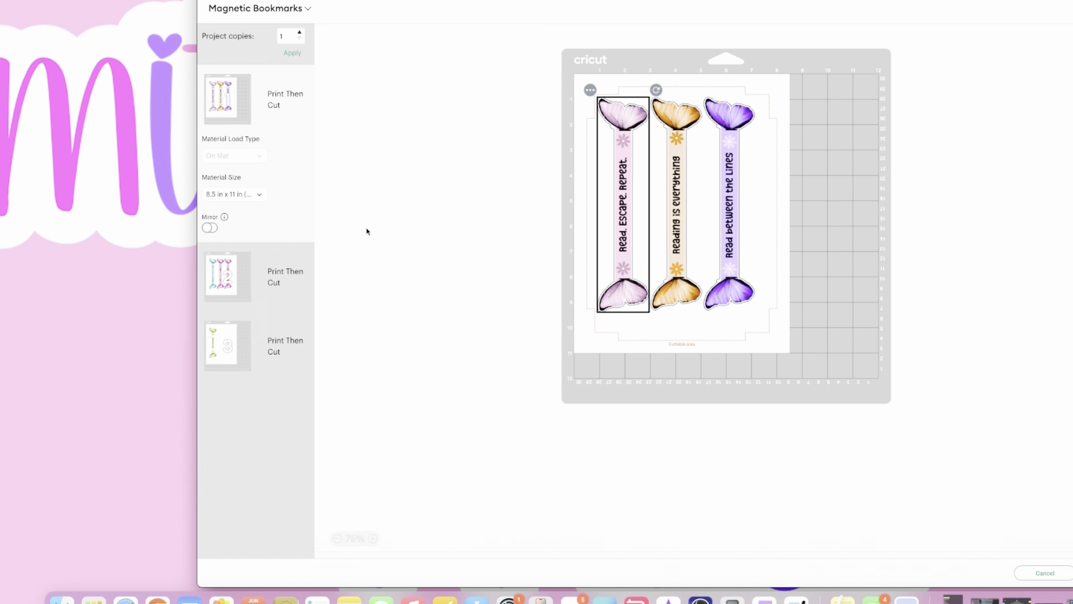
# - Review the bookmark layout on each of the three Print Then Cut mats
pyautogui.click(211, 308)
pyautogui.click(209, 365)
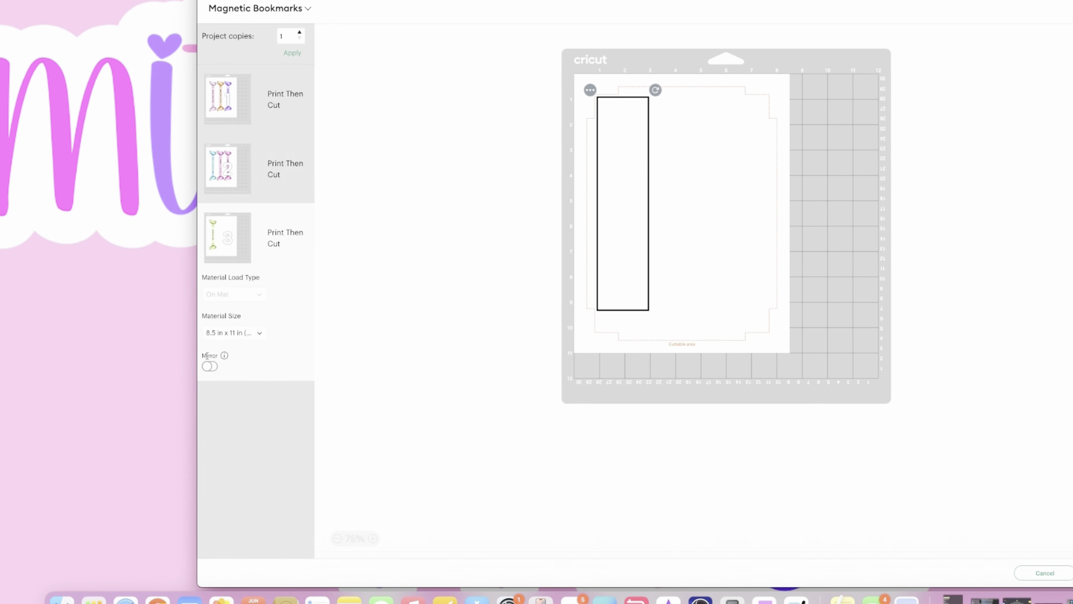
pyautogui.click(232, 100)
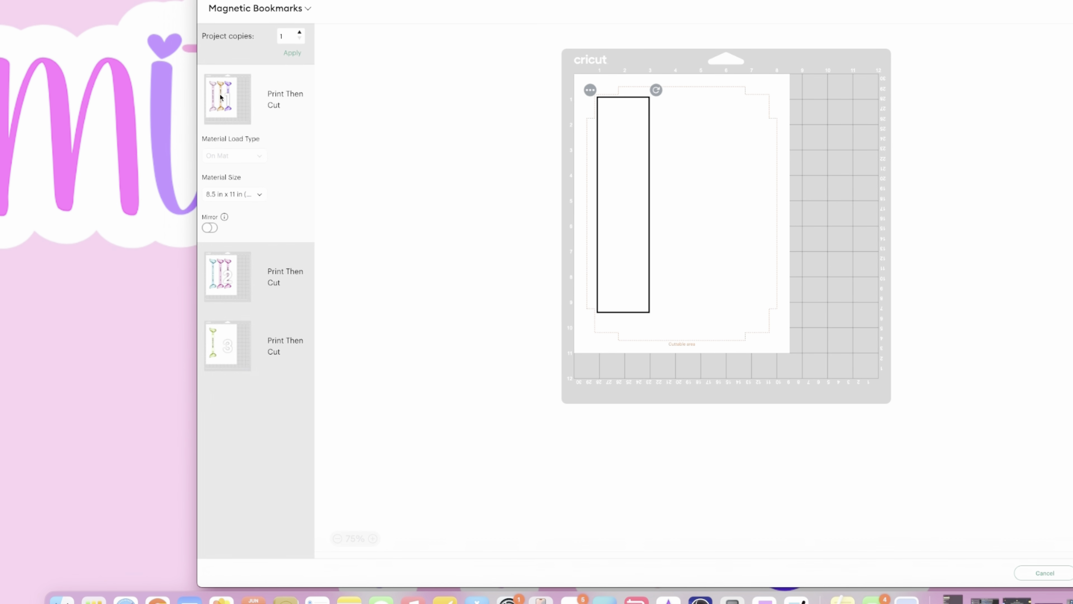
pyautogui.click(224, 282)
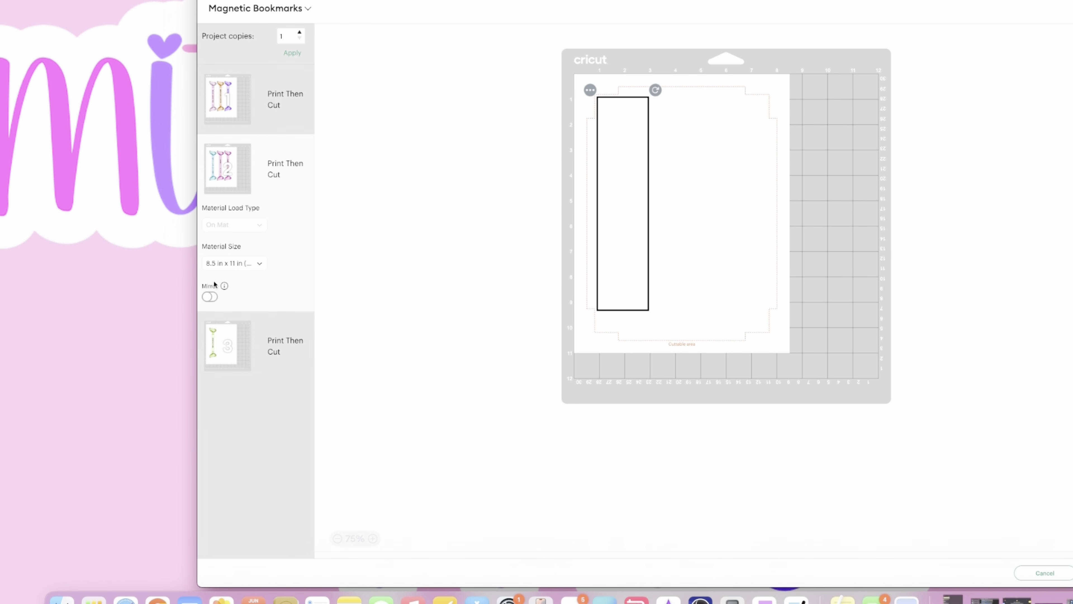
pyautogui.click(212, 339)
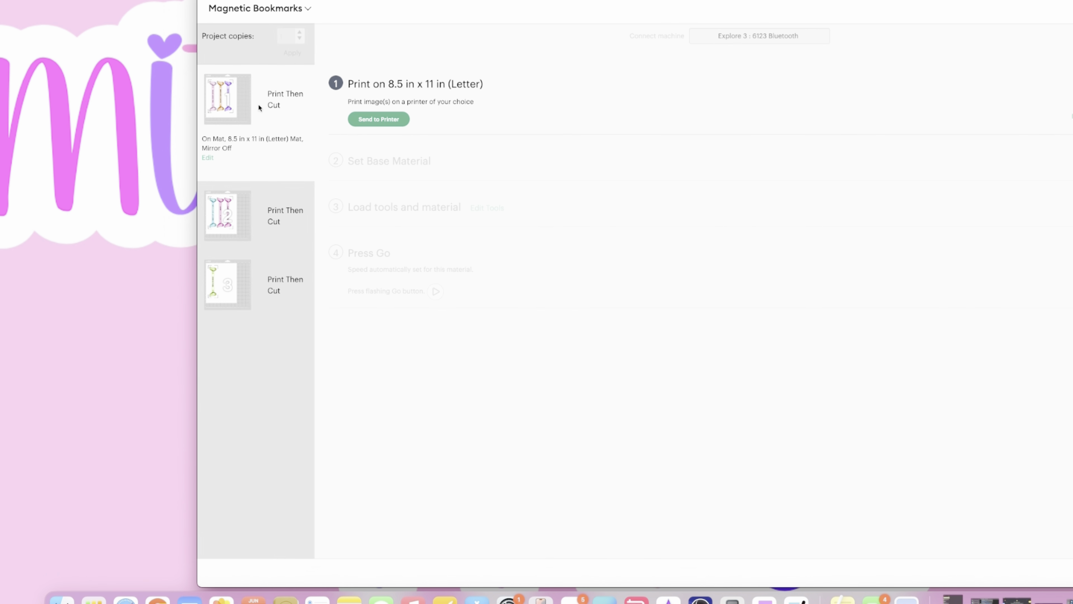
# - Send the first mat to the Regular Prints printer with the system dialog turned on and bleed turned off
pyautogui.click(378, 119)
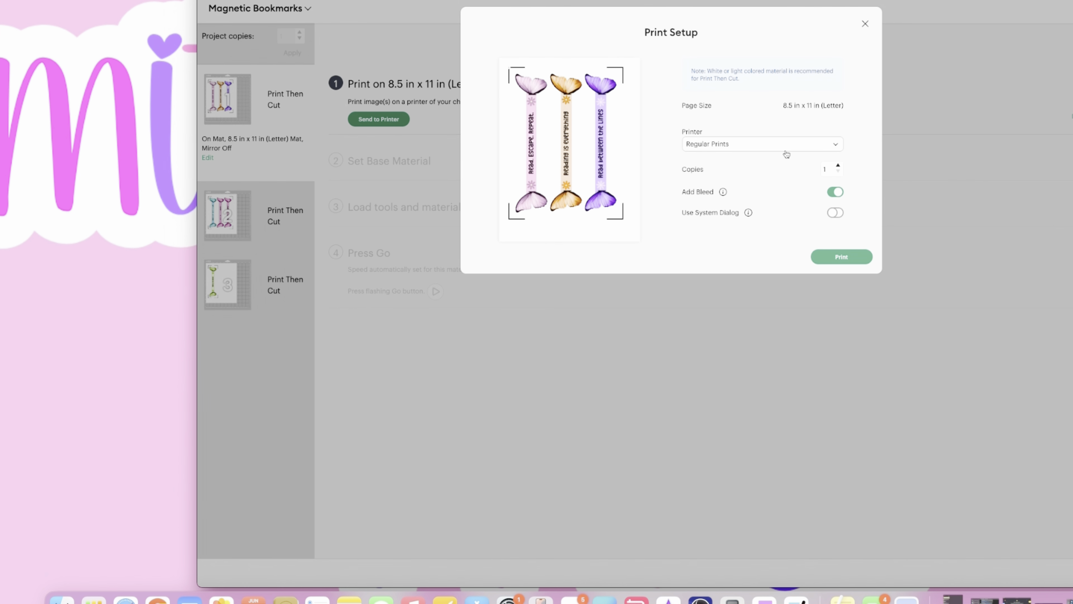
pyautogui.click(835, 213)
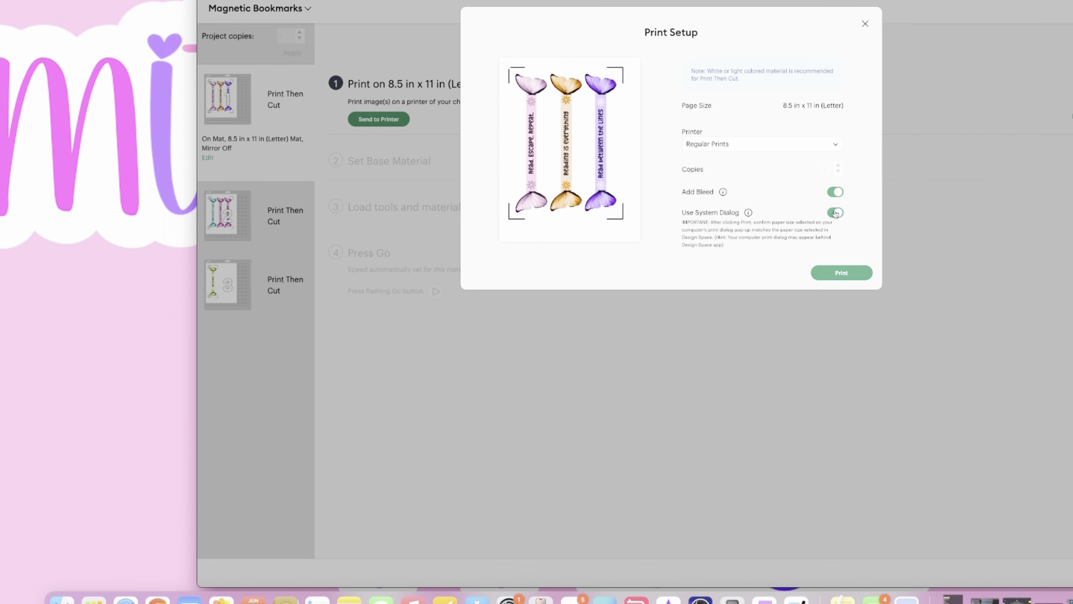
pyautogui.click(835, 191)
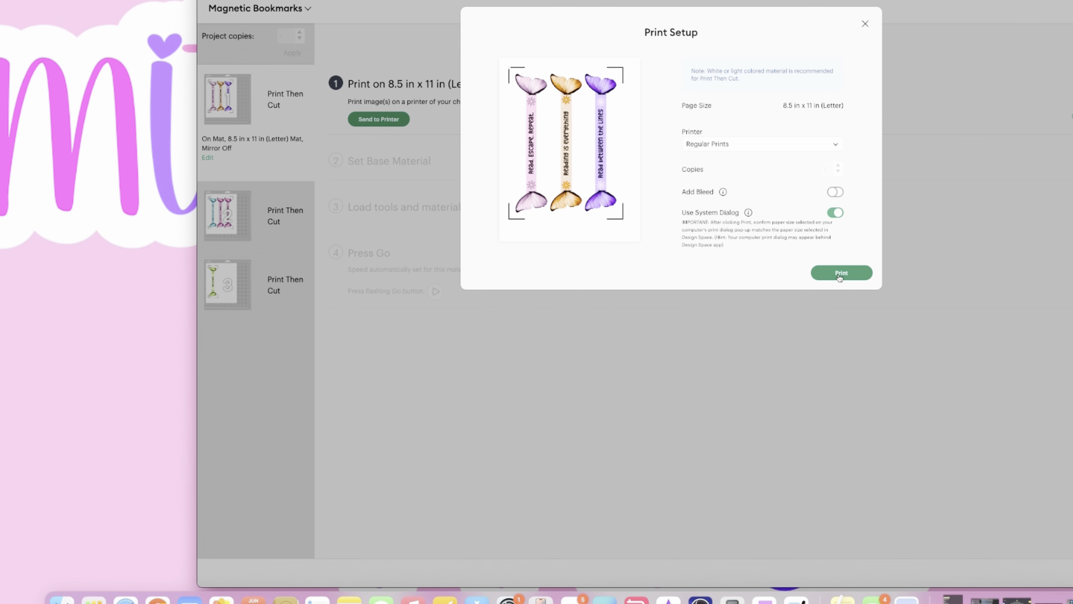
pyautogui.click(839, 274)
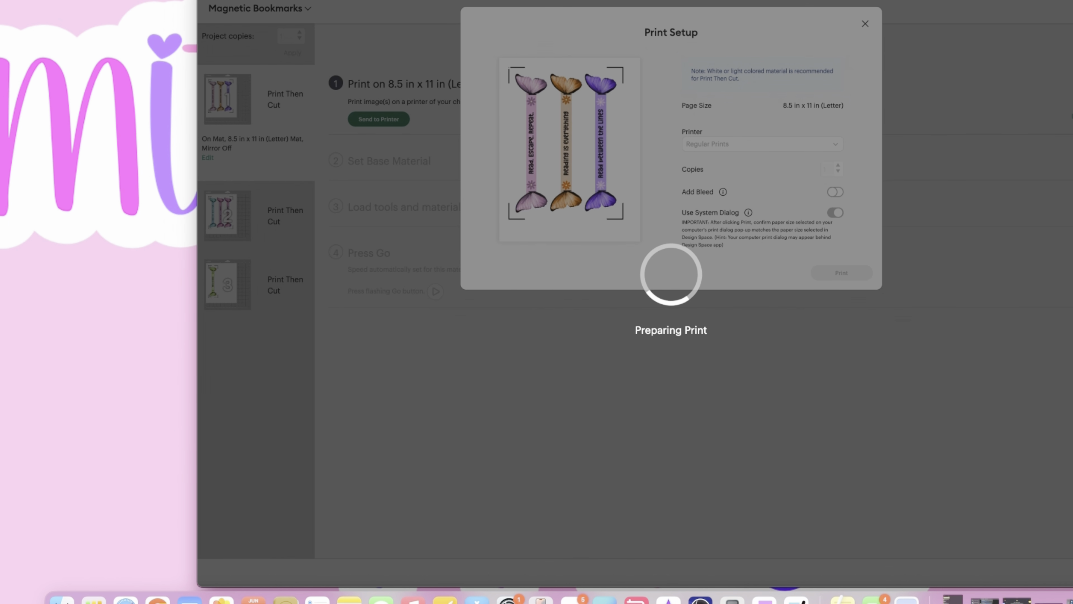
# - Bring the system print dialog into view, set the media type to Photo Matte Paper, and print the first mat
pyautogui.moveTo(831, 0); pyautogui.dragTo(782, 351)
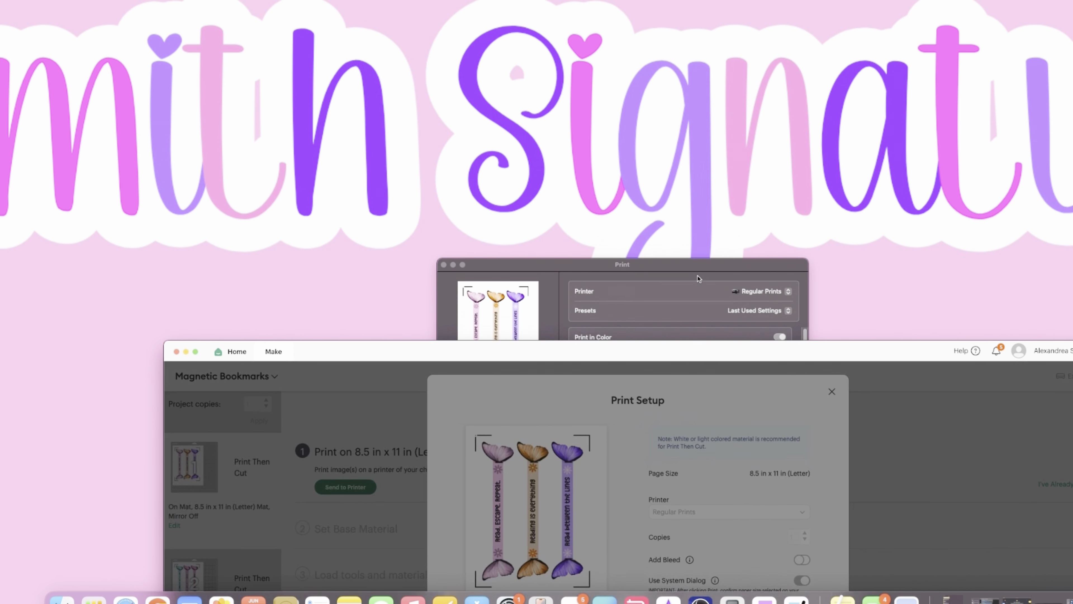
pyautogui.moveTo(698, 277); pyautogui.dragTo(720, 108)
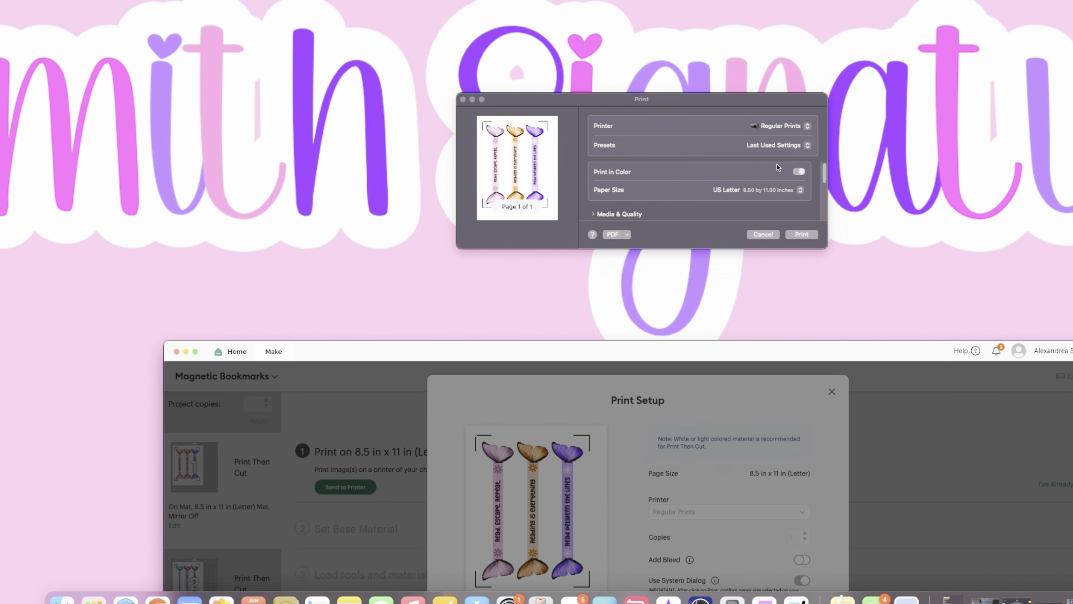
pyautogui.scroll(-3, 776, 169)
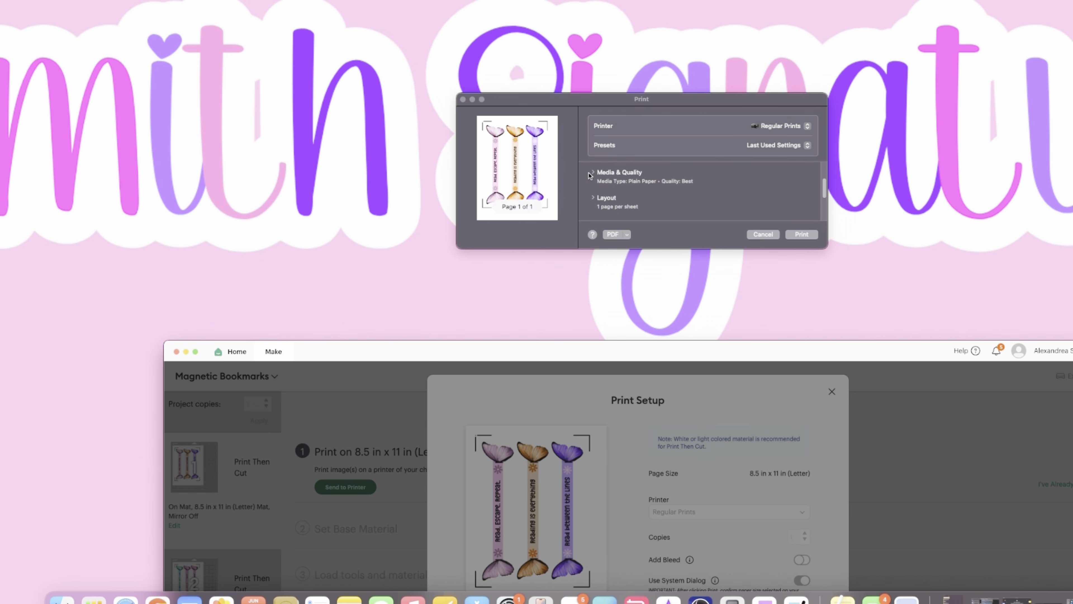
pyautogui.click(592, 173)
pyautogui.click(786, 189)
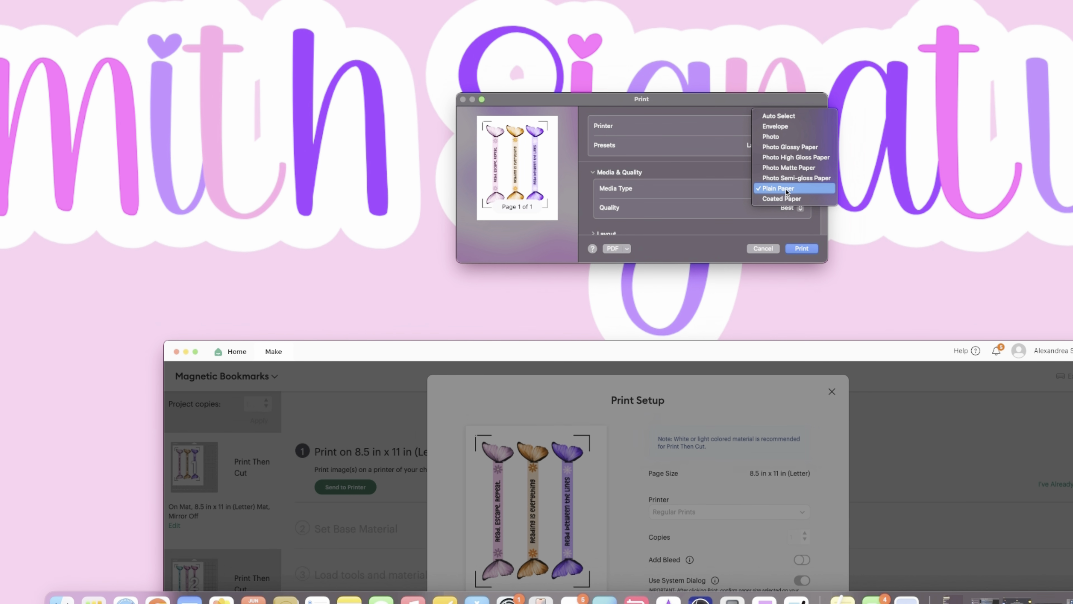
pyautogui.click(788, 168)
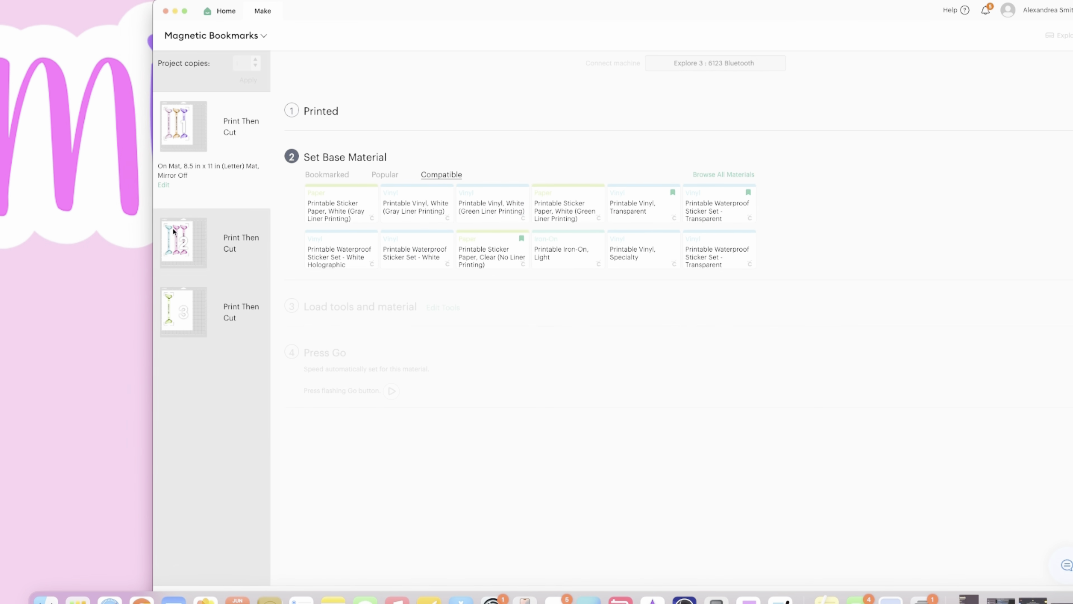
# - Send the second mat, with the "Waiting for the plot twist" bookmark, to the printer using the system dialog and no bleed
pyautogui.click(173, 227)
pyautogui.click(335, 147)
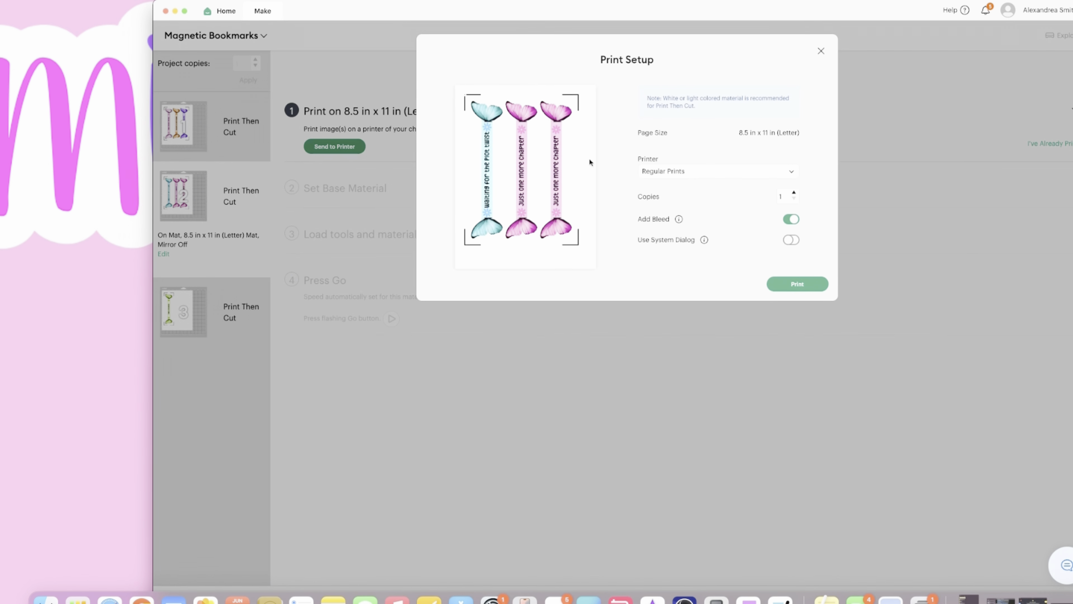
pyautogui.click(791, 240)
pyautogui.click(791, 219)
pyautogui.click(787, 299)
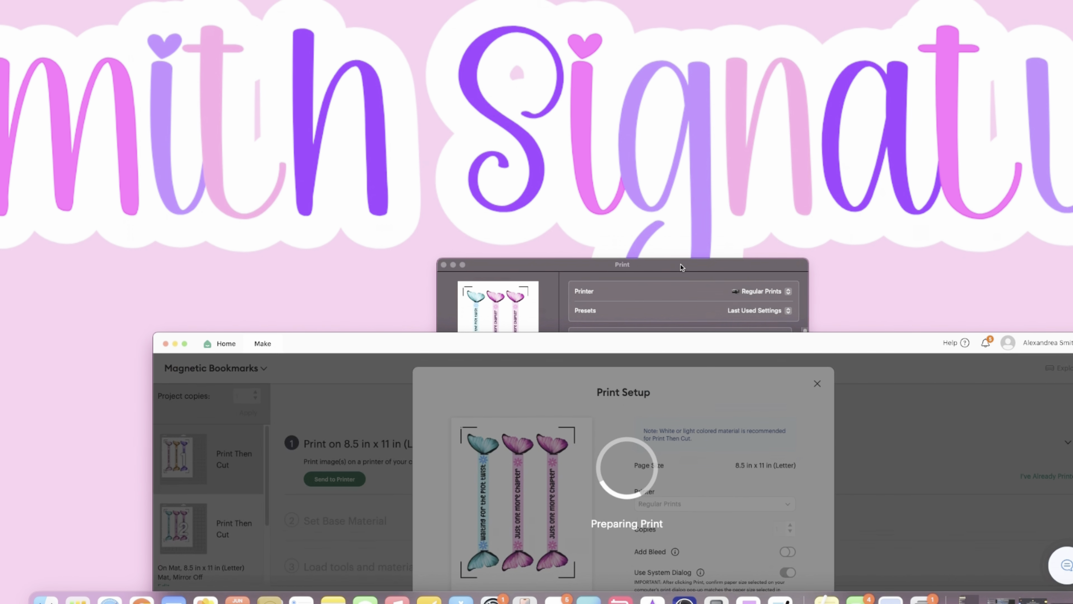
# - Check the second mat's media and quality settings in the system print dialog, print it, and accept the print quality check
pyautogui.moveTo(683, 267); pyautogui.dragTo(685, 112)
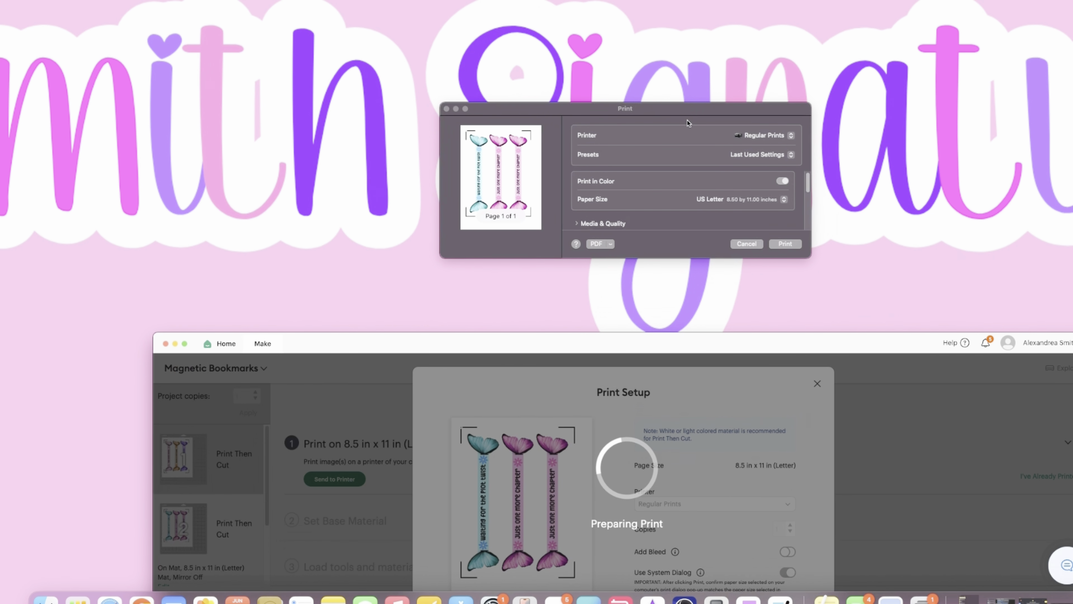
pyautogui.click(577, 222)
pyautogui.click(577, 223)
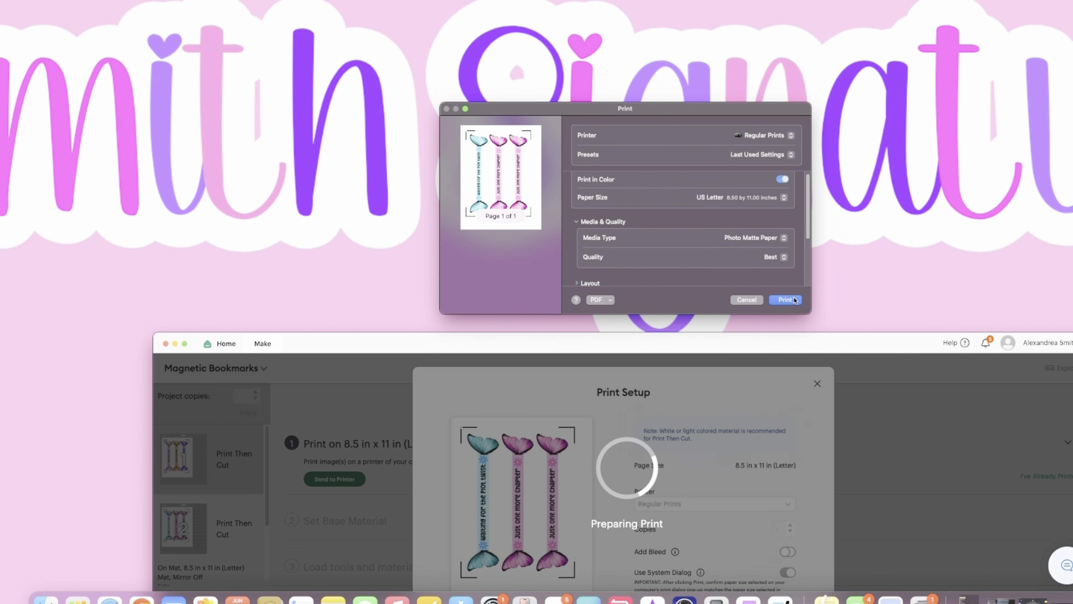
pyautogui.click(785, 299)
pyautogui.moveTo(765, 348); pyautogui.dragTo(746, 41)
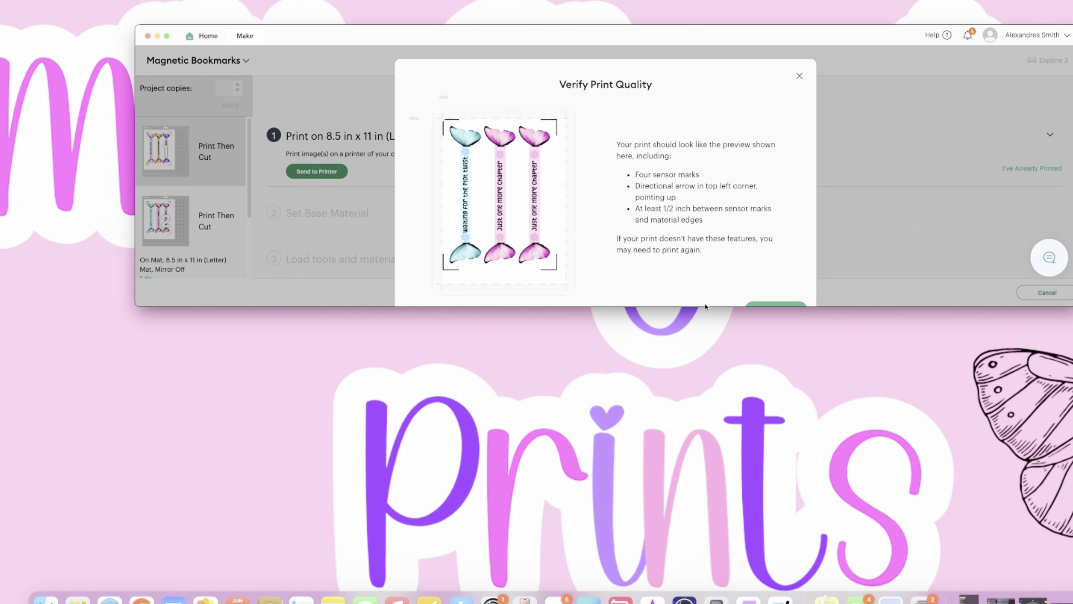
pyautogui.moveTo(706, 306); pyautogui.dragTo(705, 510)
pyautogui.click(779, 309)
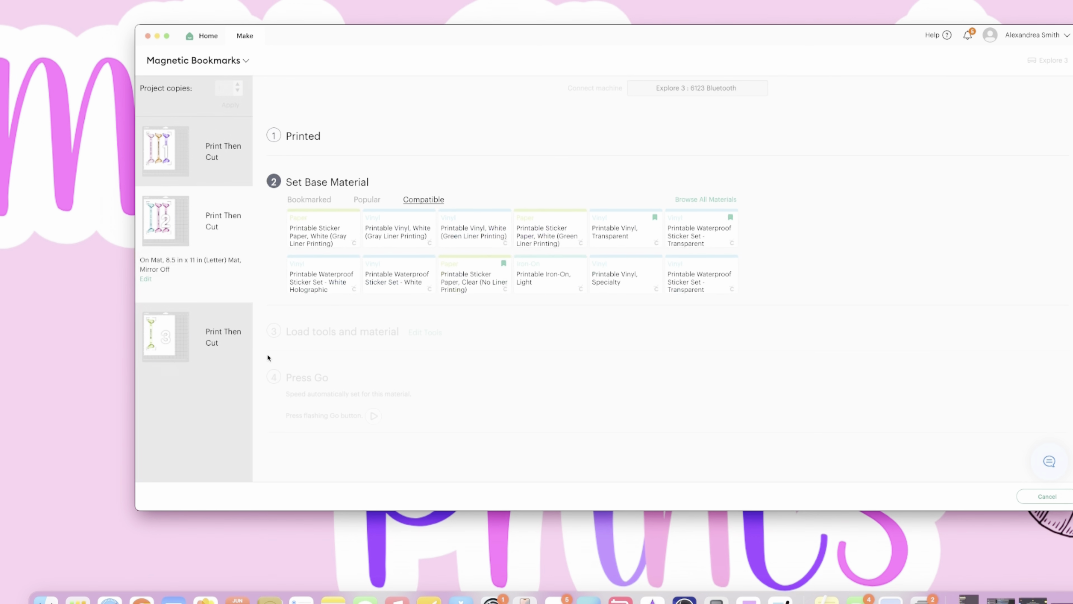
# - Set up the third mat, with the "Fueled by books" bookmark, for printing with the system dialog turned on and bleed turned off
pyautogui.click(321, 175)
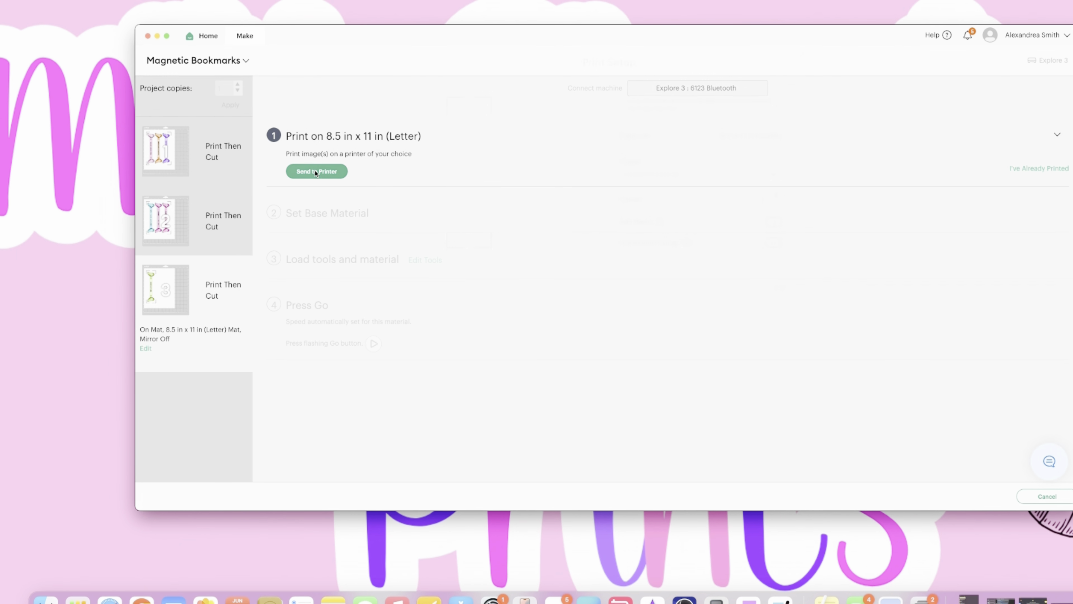
pyautogui.click(676, 196)
pyautogui.click(646, 264)
pyautogui.click(776, 264)
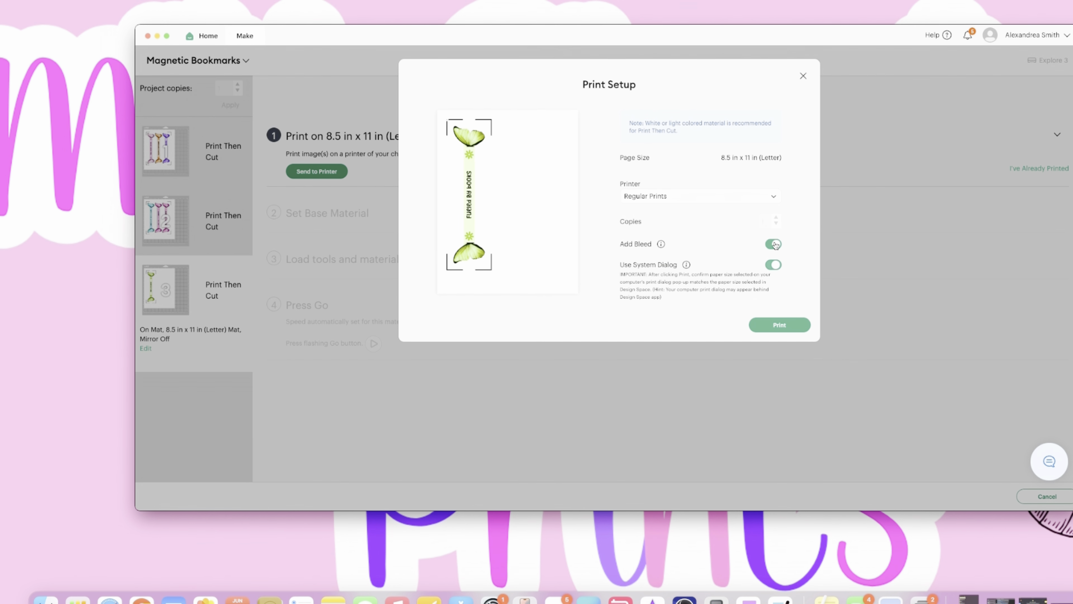
pyautogui.click(773, 243)
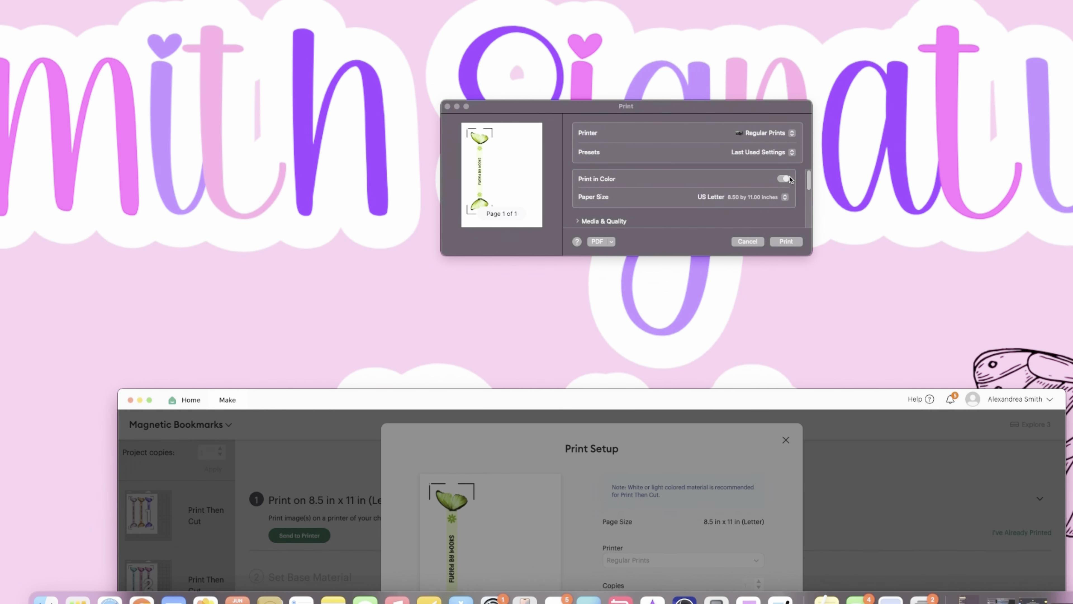
# - Review the third mat's media settings in the system print dialog, keep Photo Matte Paper as the media type, and print it
pyautogui.scroll(-2, 807, 183)
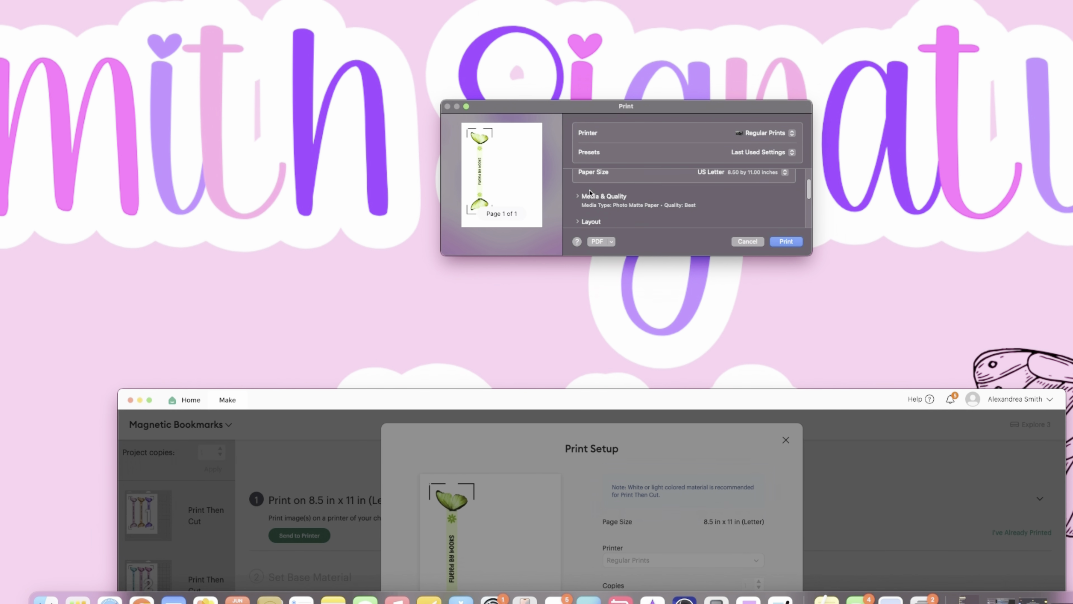
pyautogui.click(578, 197)
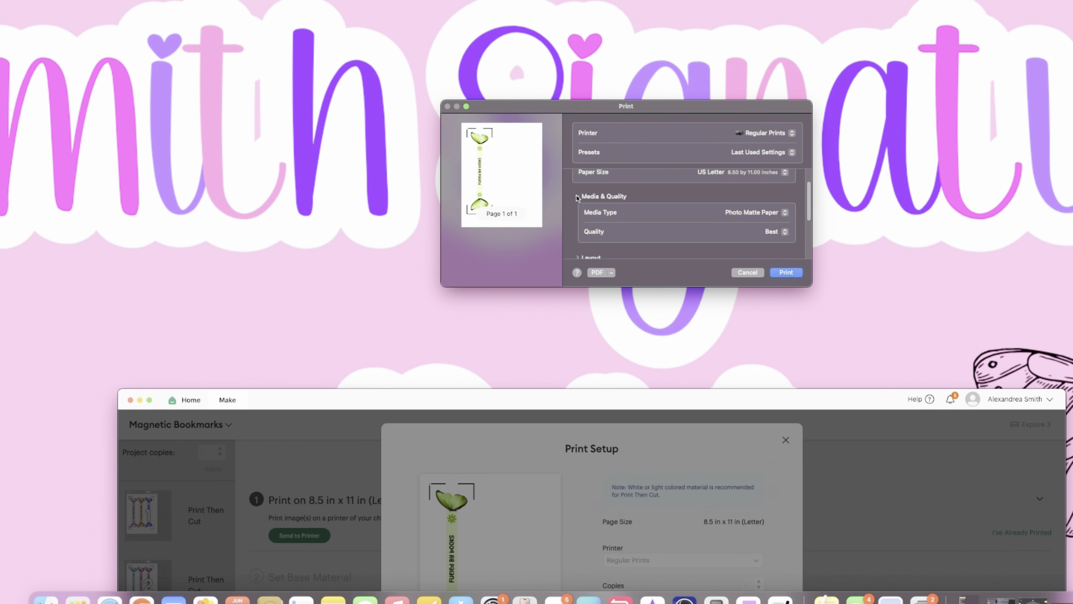
pyautogui.click(743, 217)
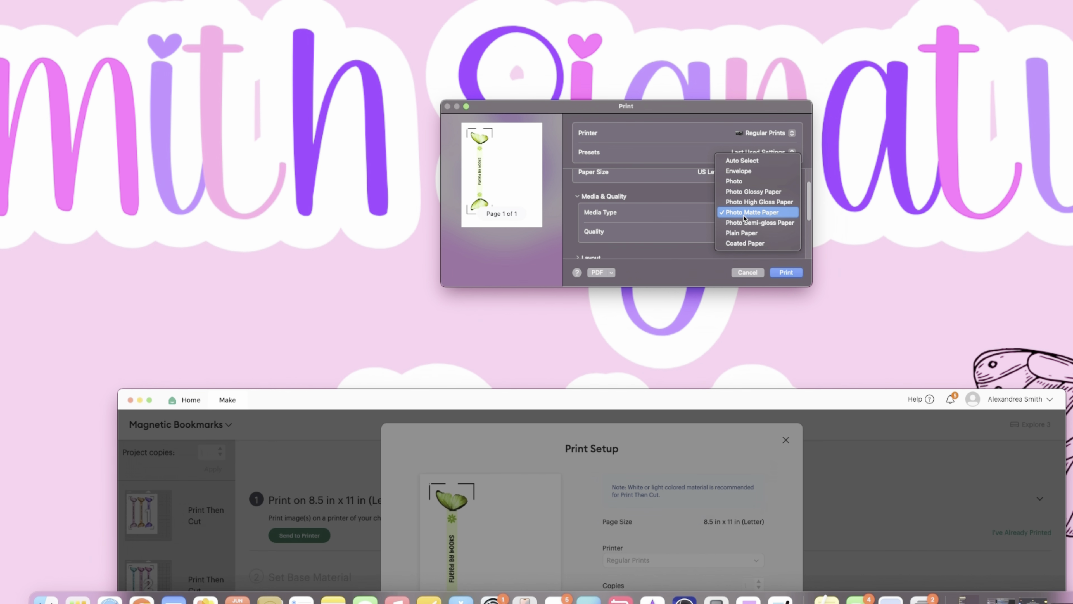
pyautogui.click(832, 207)
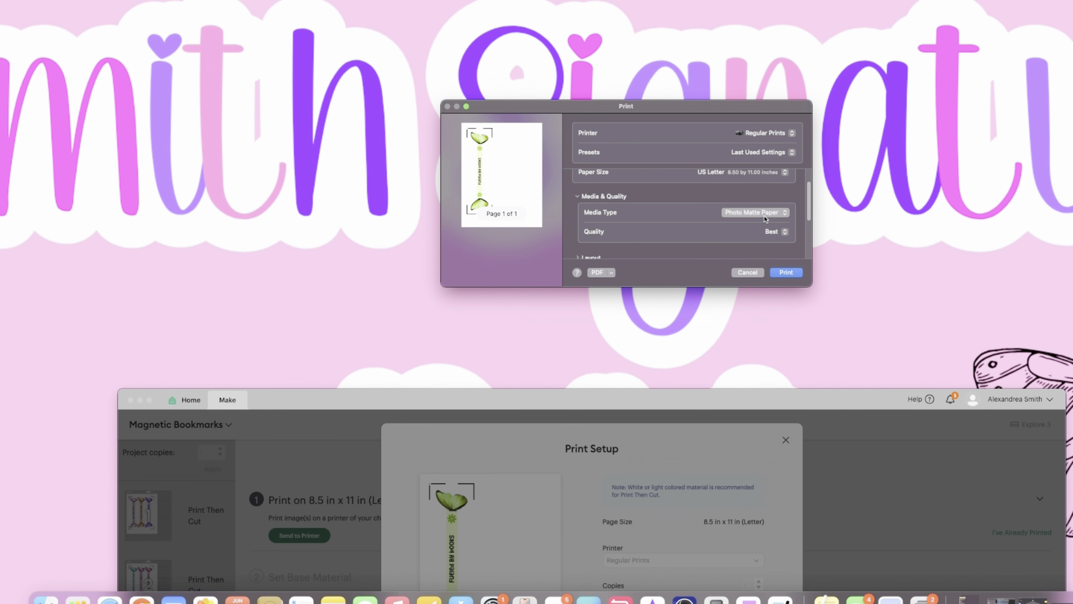
pyautogui.click(786, 273)
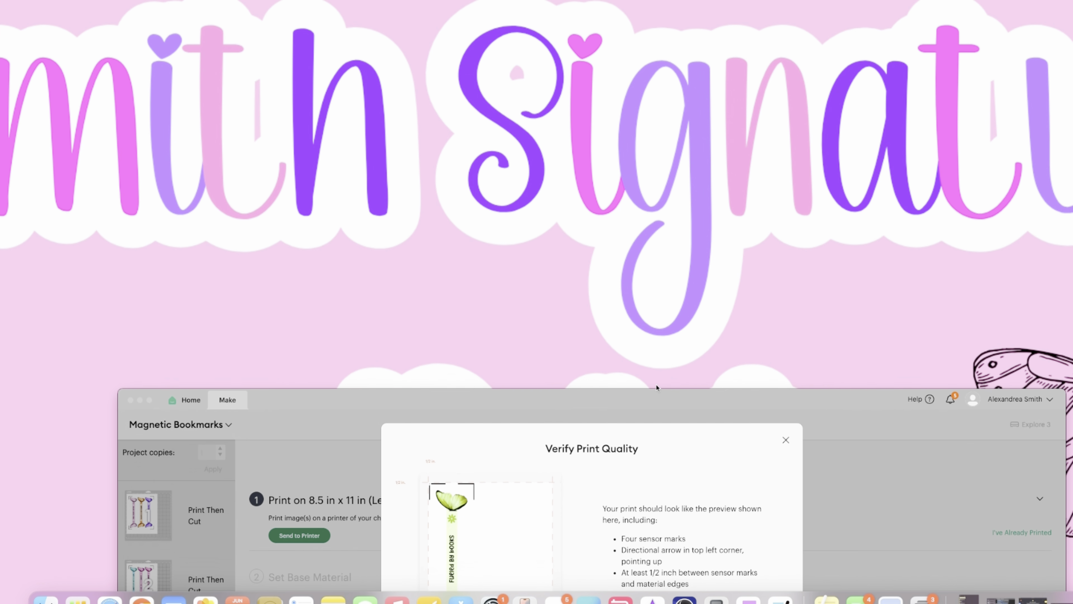
# - Bring the whole Verify Print Quality window into view, make the window narrower, and accept the third mat's print quality check
pyautogui.moveTo(654, 400); pyautogui.dragTo(623, 33)
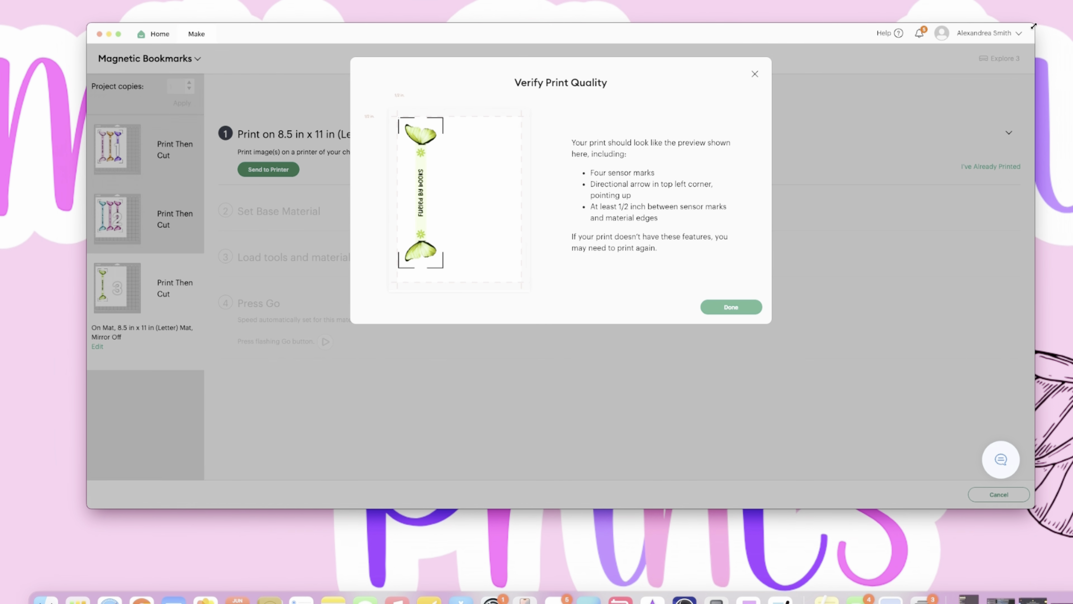
pyautogui.moveTo(1035, 25); pyautogui.dragTo(949, 1)
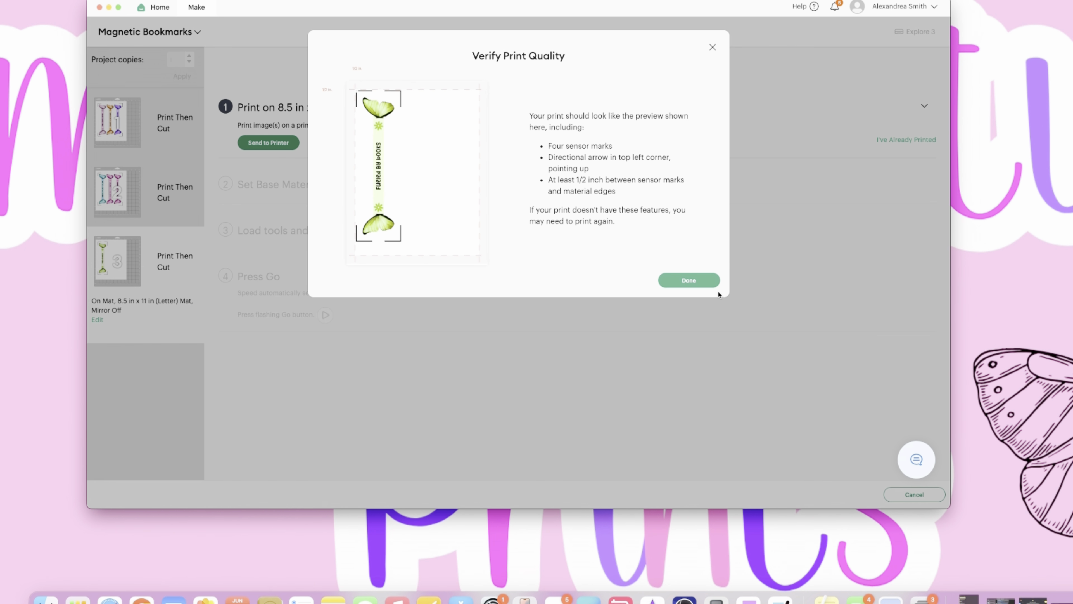
pyautogui.click(688, 280)
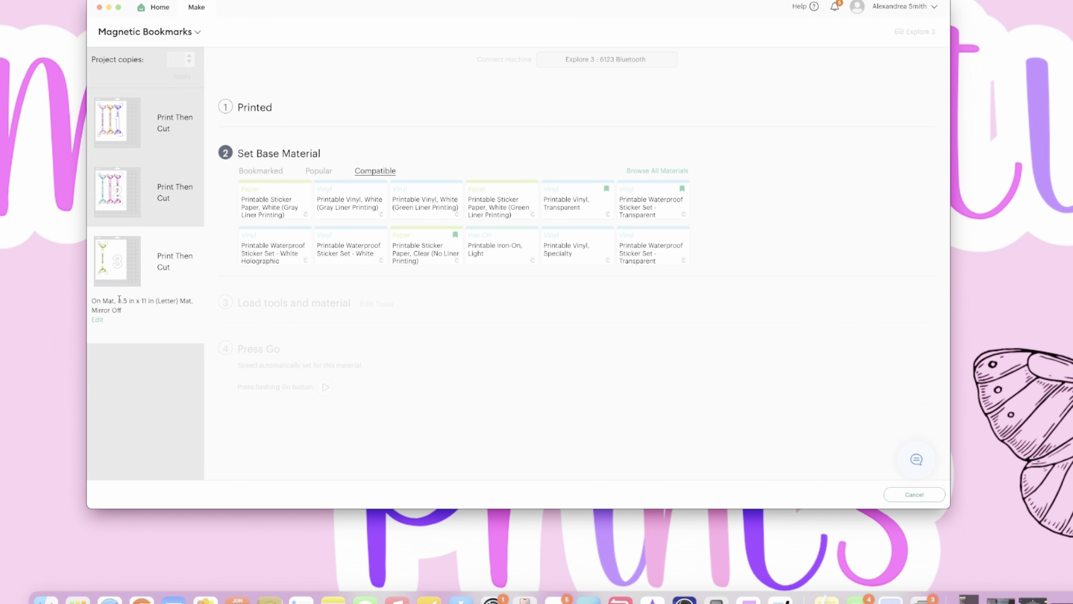
# - Return to the first mat and set its base material to the bookmarked Printable Waterproof Sticker Set - Transparent Holographic
pyautogui.click(130, 111)
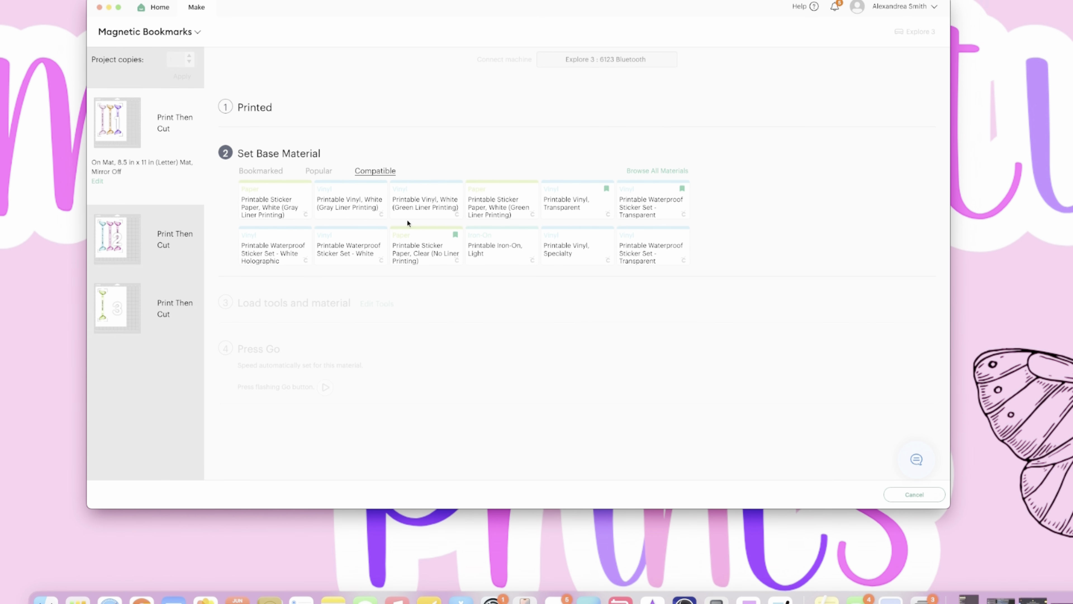
pyautogui.click(261, 172)
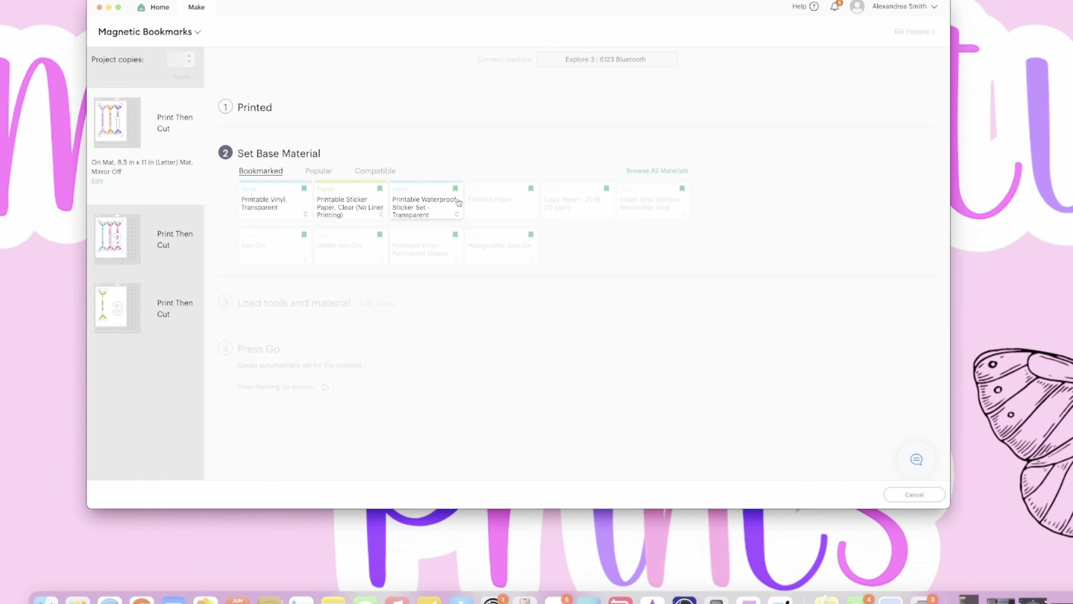
pyautogui.click(434, 210)
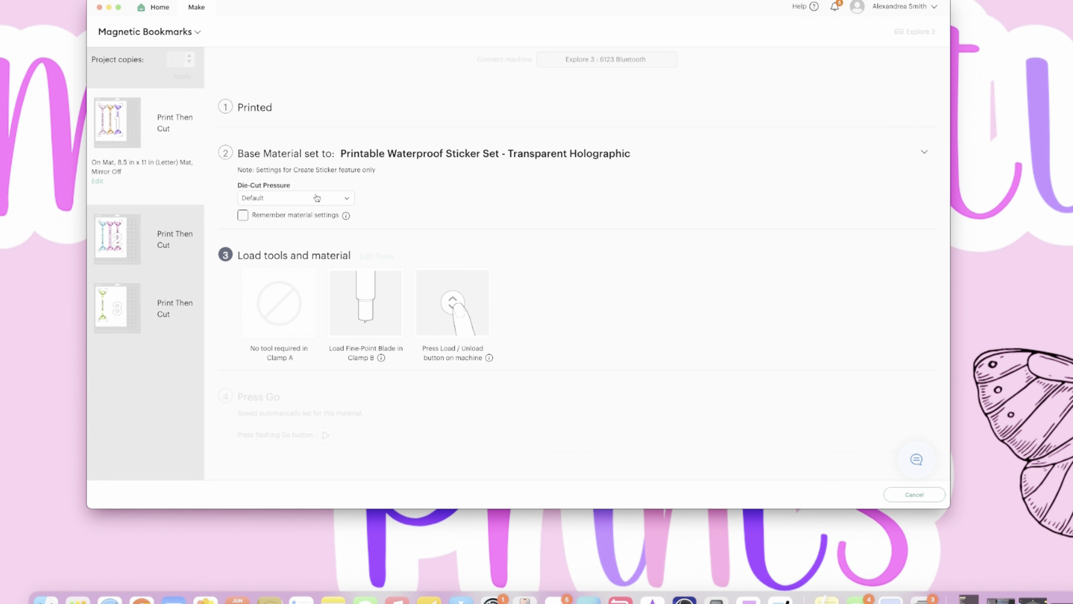
# - Set the die-cut pressure to More and have the material settings remembered
pyautogui.click(303, 198)
pyautogui.click(250, 220)
pyautogui.click(241, 216)
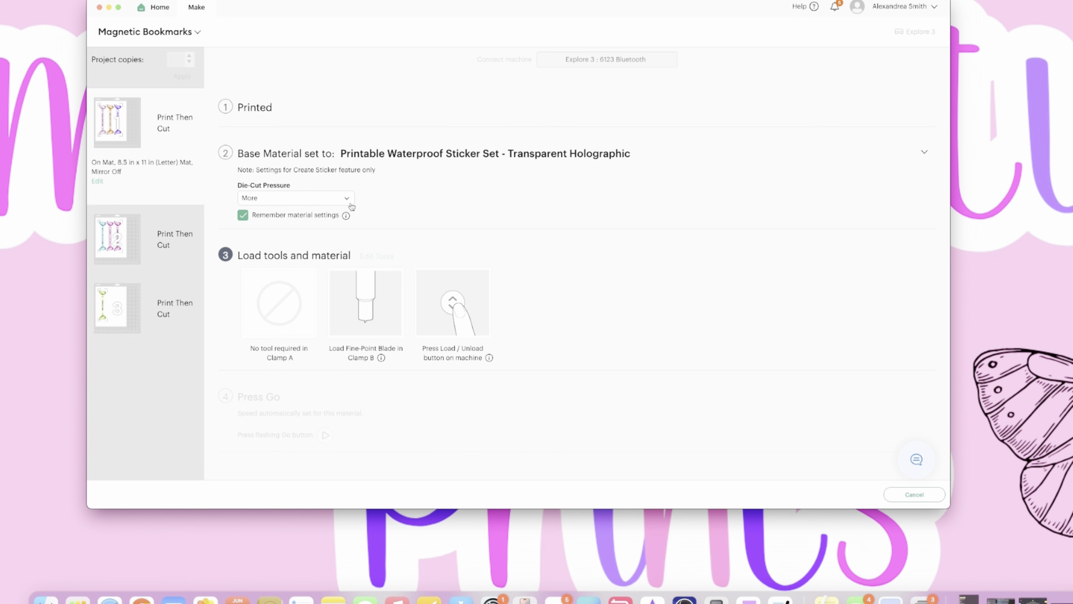